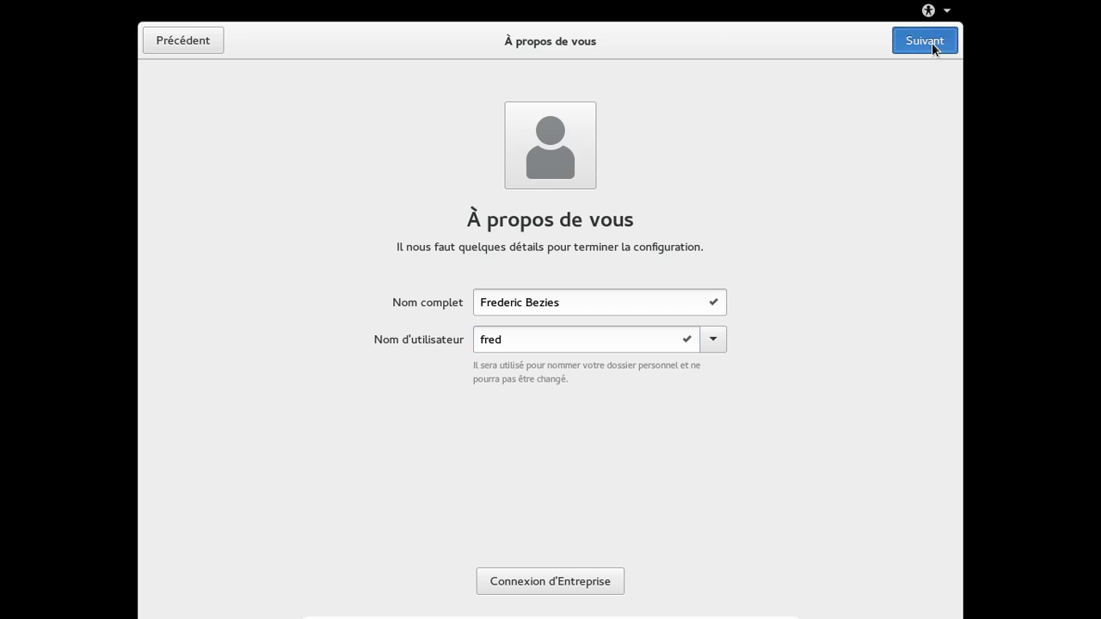
# - Enter and confirm the account password, then continue to the Prêt page
pyautogui.write('•••••••••')
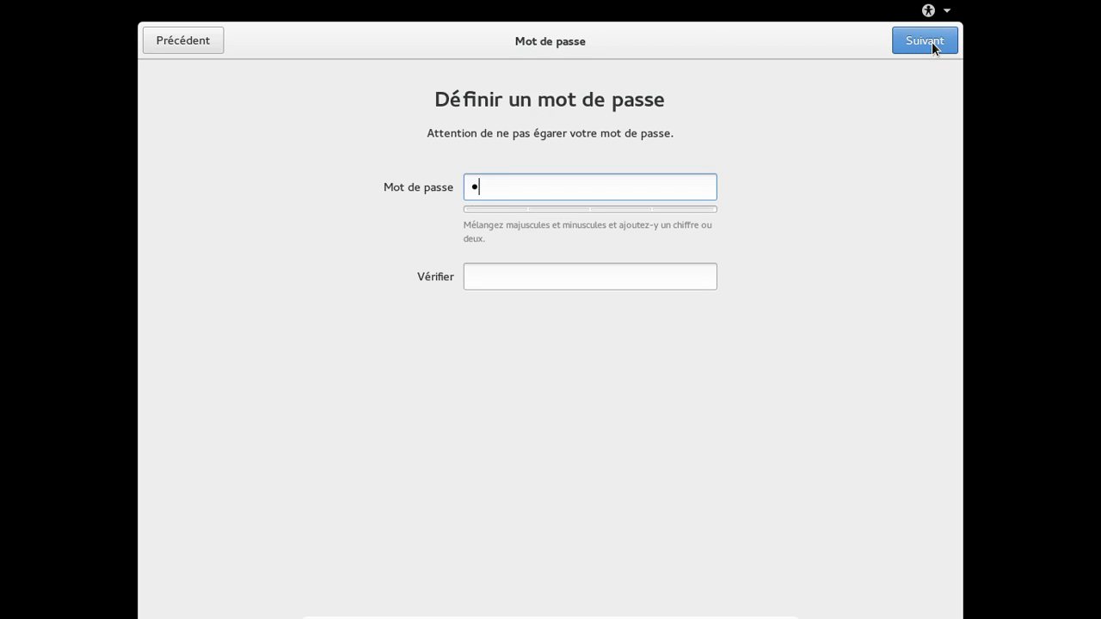
pyautogui.write('••')
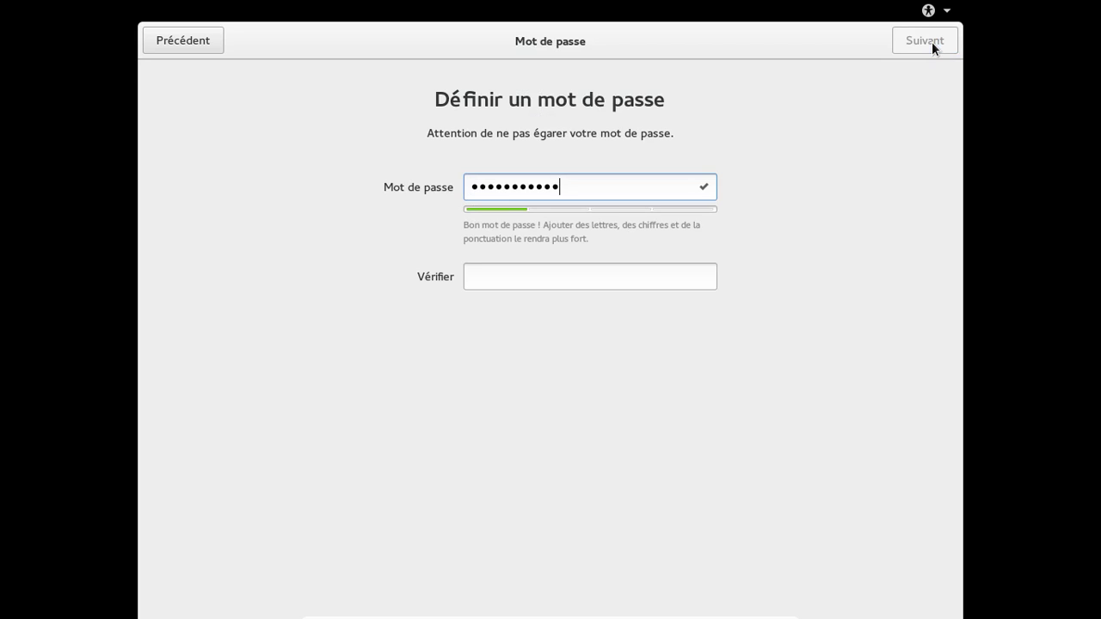
pyautogui.press('Tab')
pyautogui.write('•••••••••')
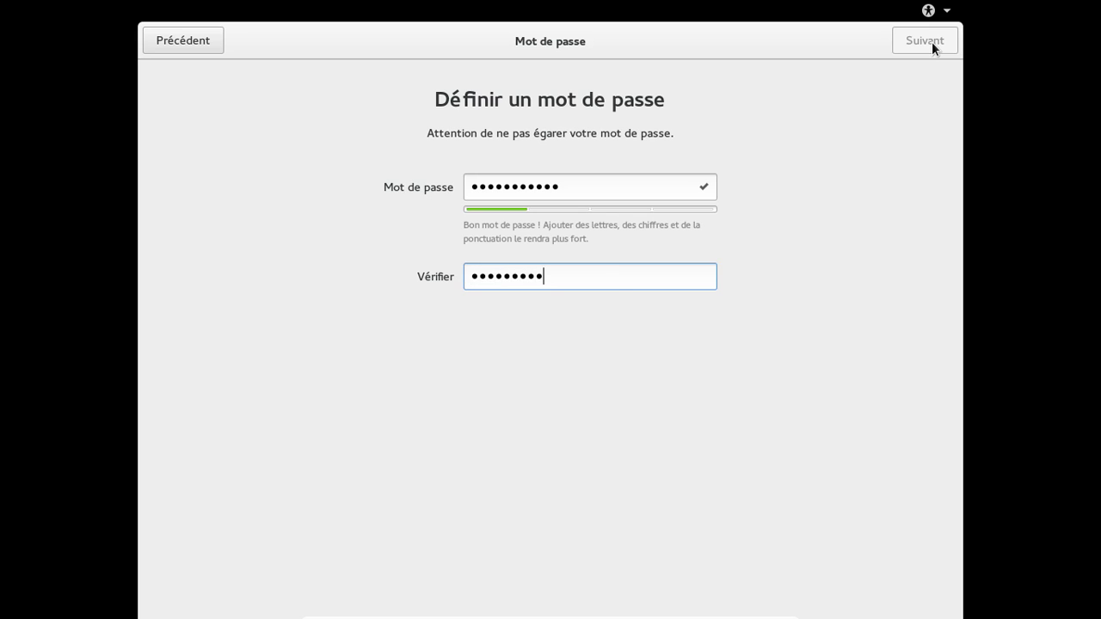
pyautogui.write('••')
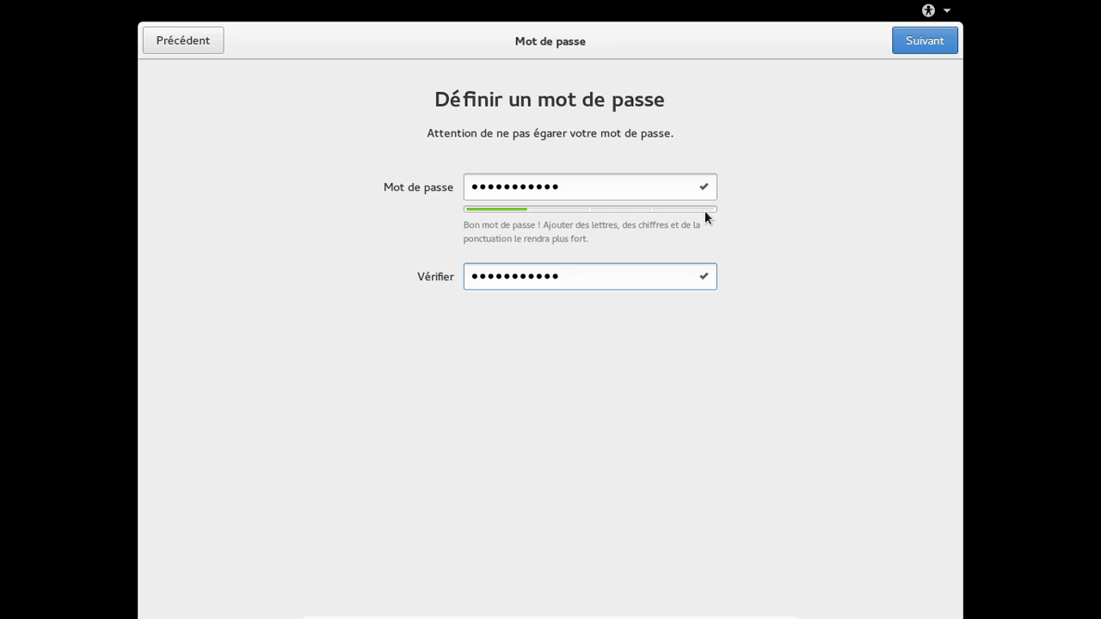
pyautogui.click(911, 45)
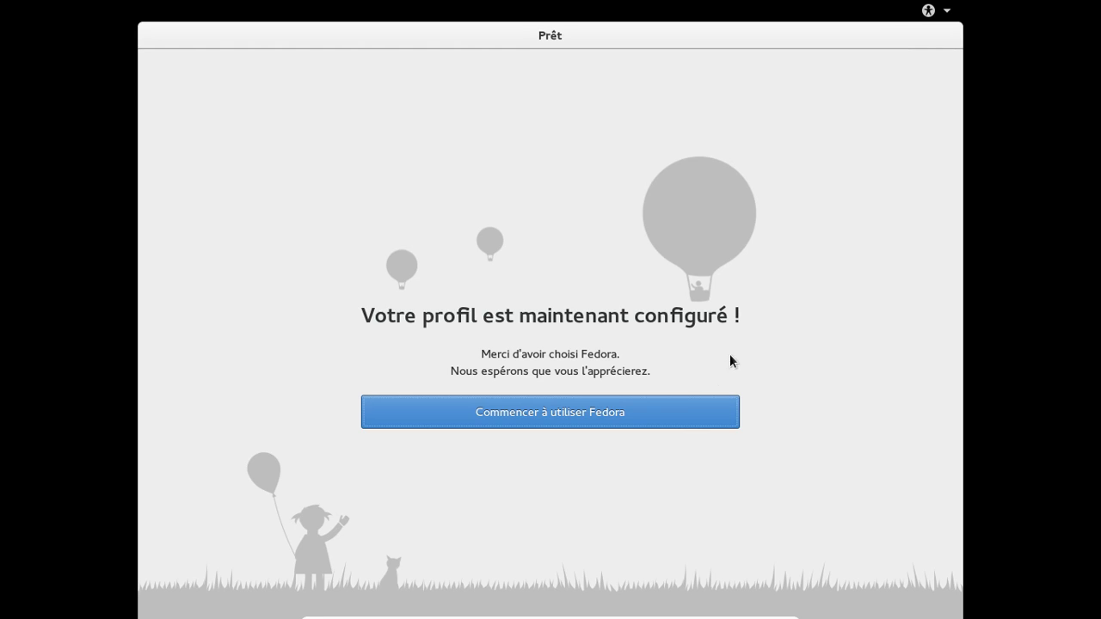
# - Start using Fedora and close the Premiers pas help window
pyautogui.click(669, 422)
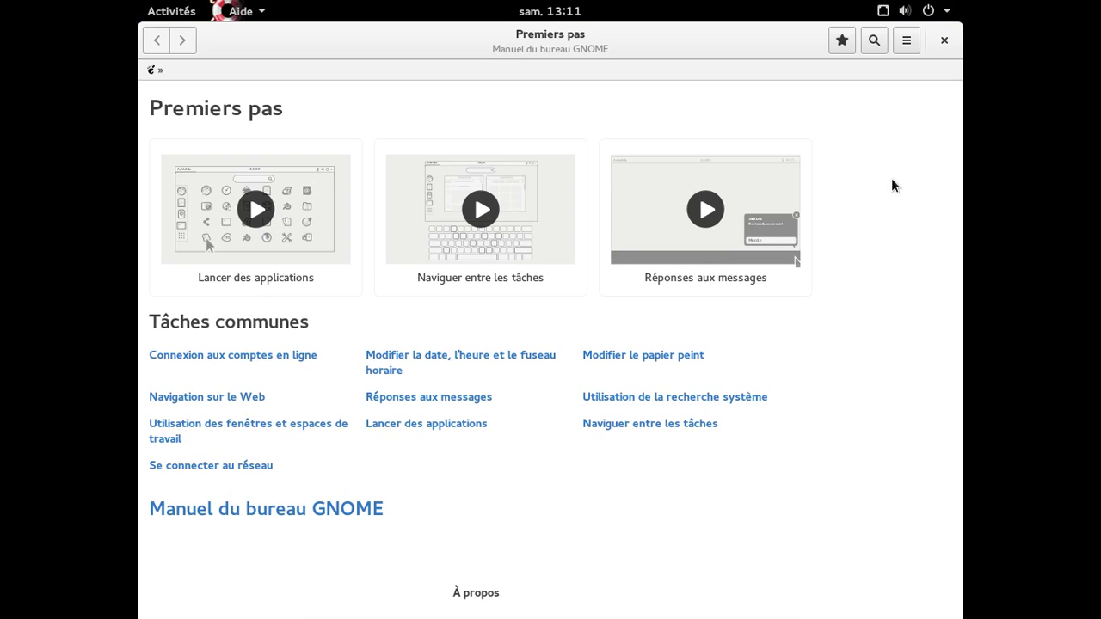
pyautogui.click(949, 41)
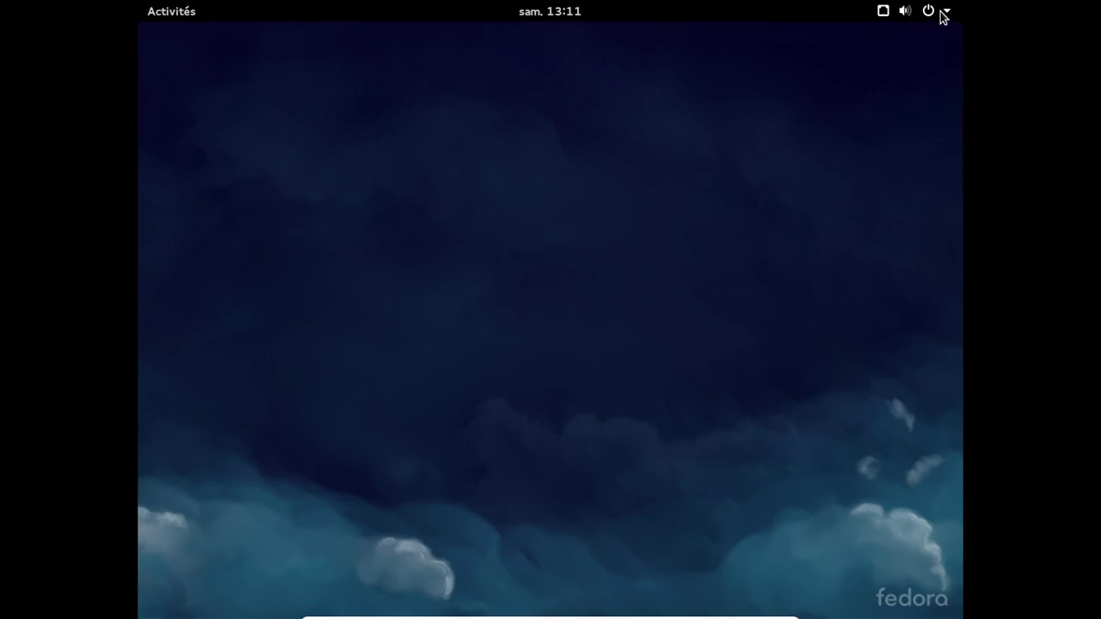
# - View the Détails page in Settings (Fedora 21, GNOME 3.14.2), then close Settings and show Activities
pyautogui.click(943, 14)
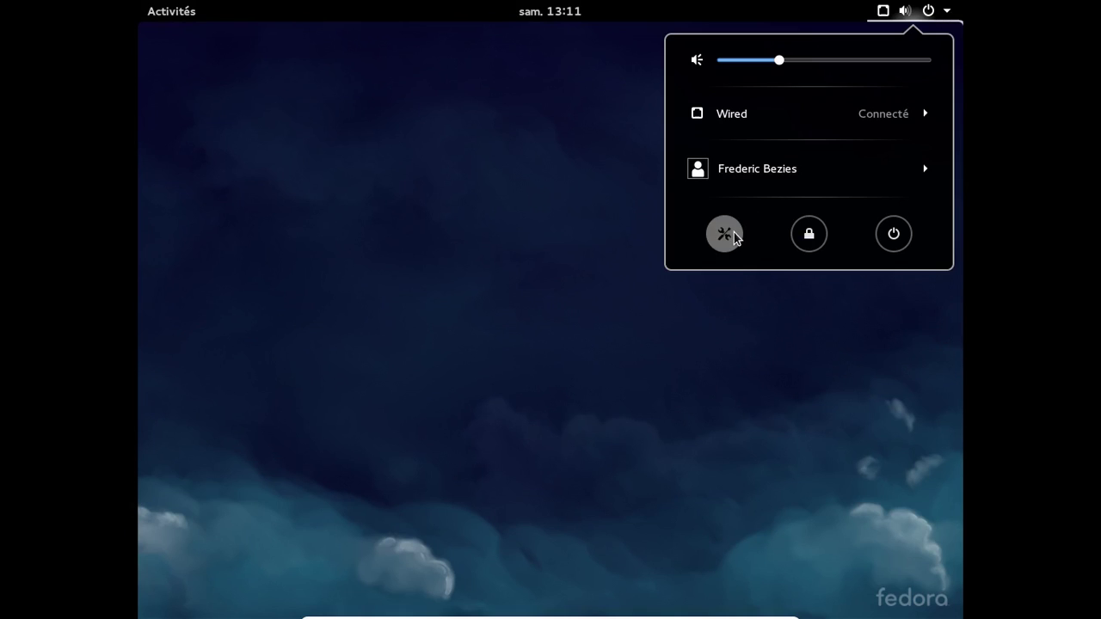
pyautogui.click(727, 233)
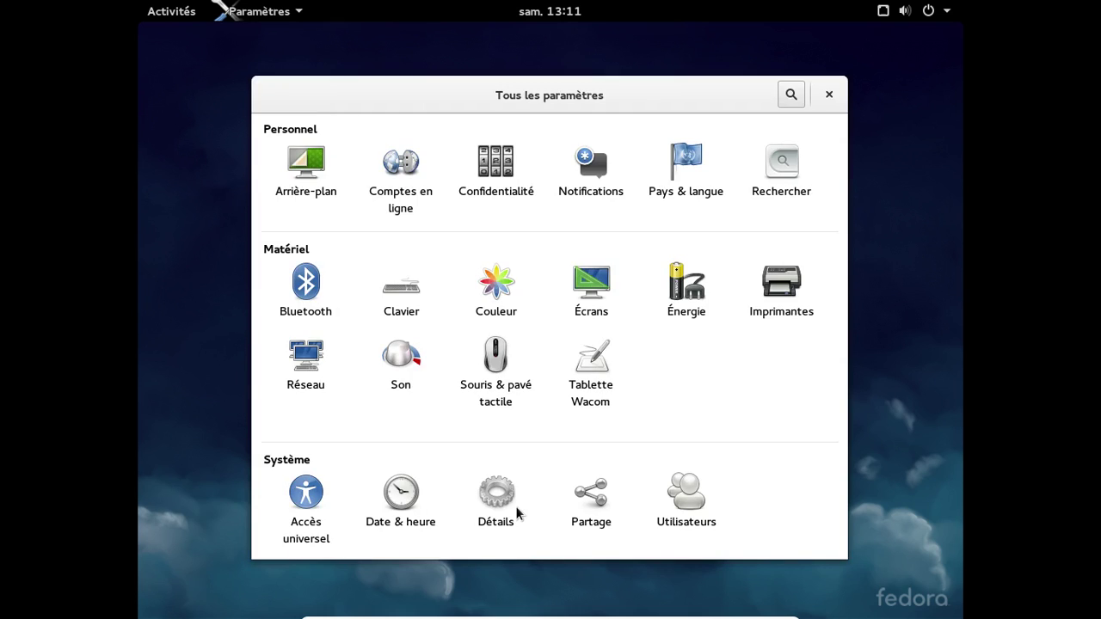
pyautogui.click(509, 509)
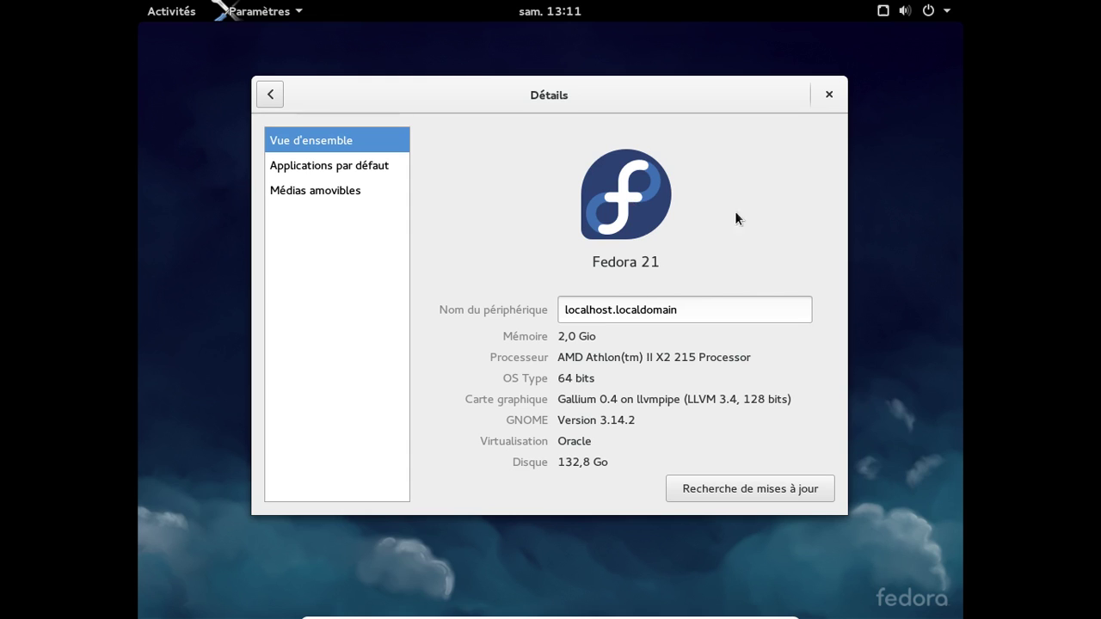
pyautogui.click(271, 96)
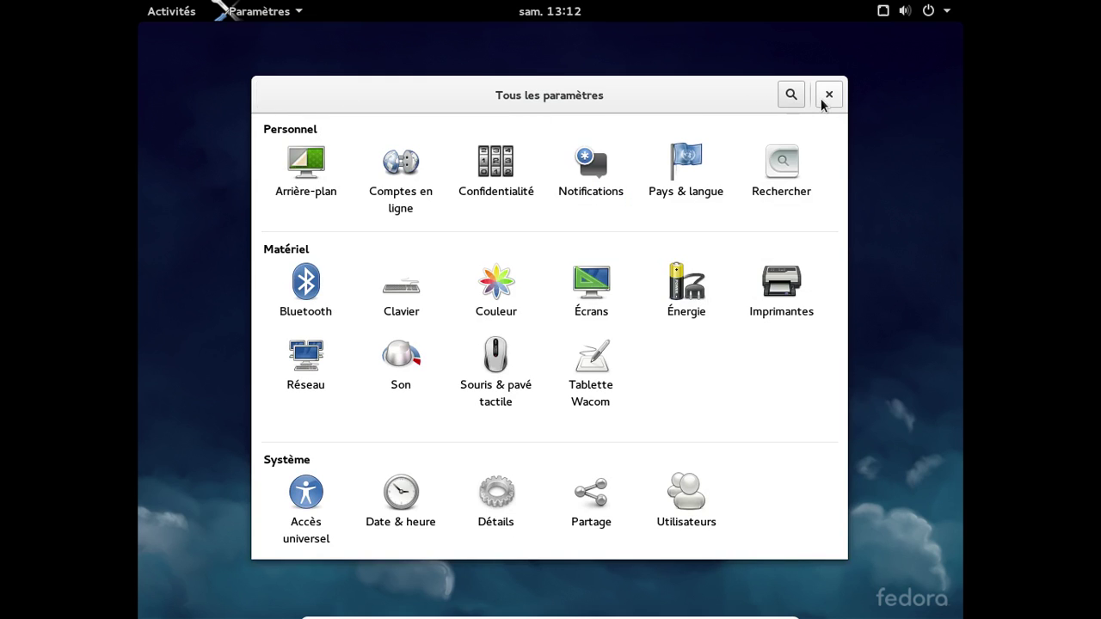
pyautogui.click(828, 95)
pyautogui.click(172, 12)
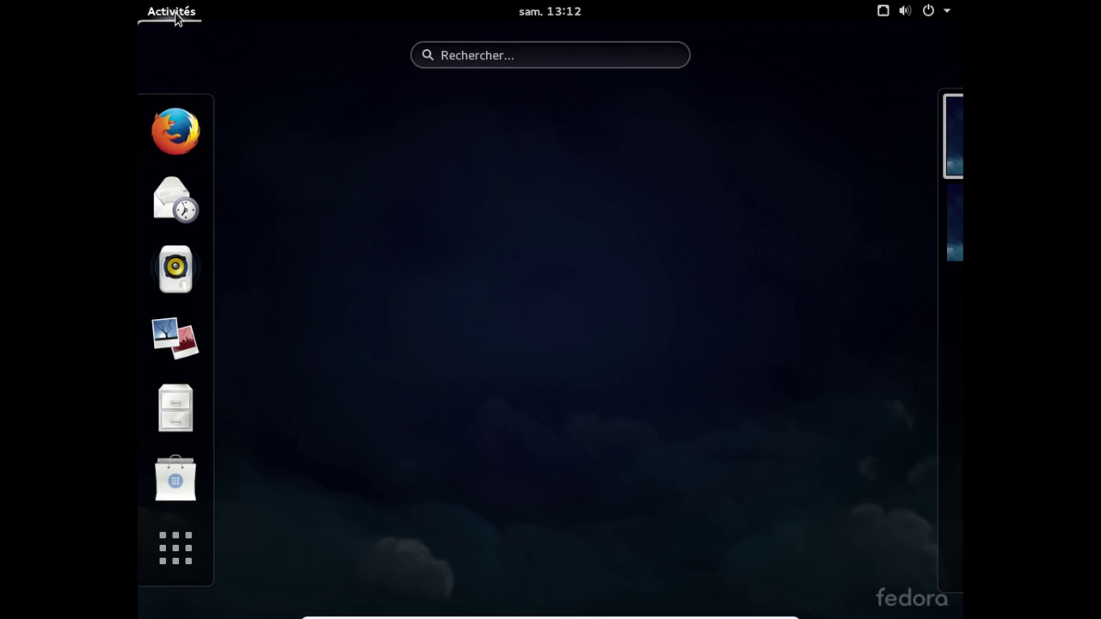
# - Launch Firefox, closing the welcome tab and the new tab explanation panel
pyautogui.click(176, 129)
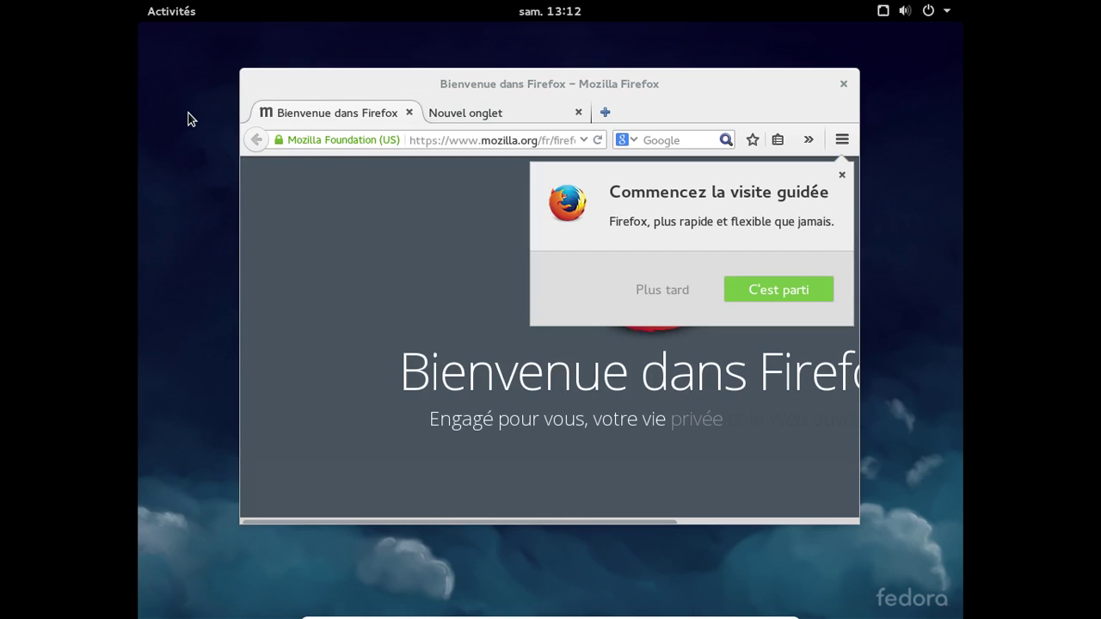
pyautogui.click(410, 113)
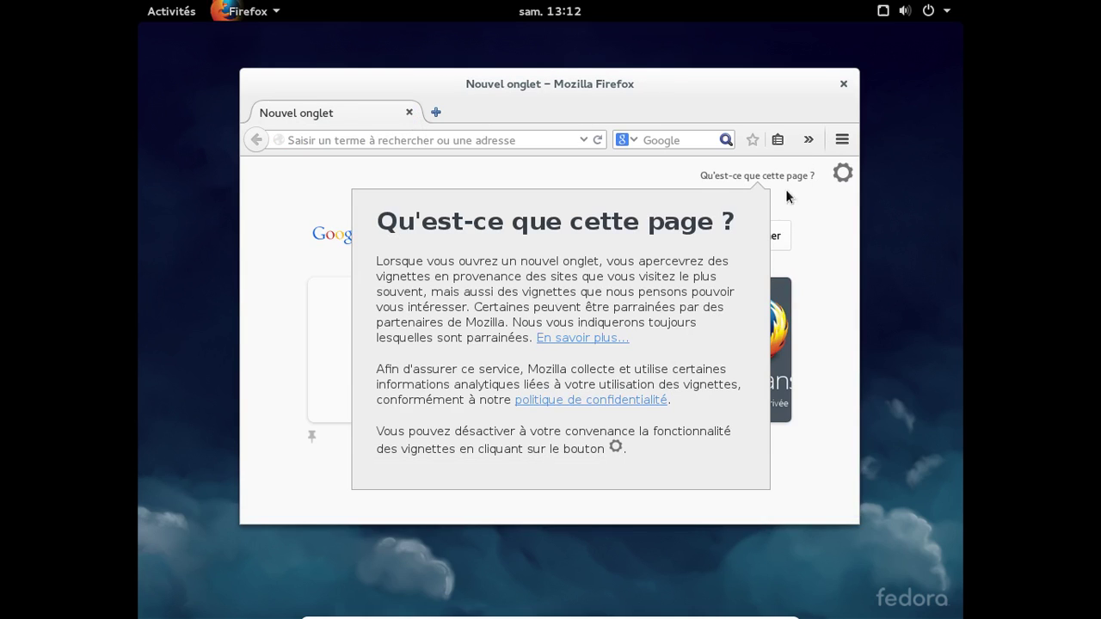
pyautogui.click(793, 198)
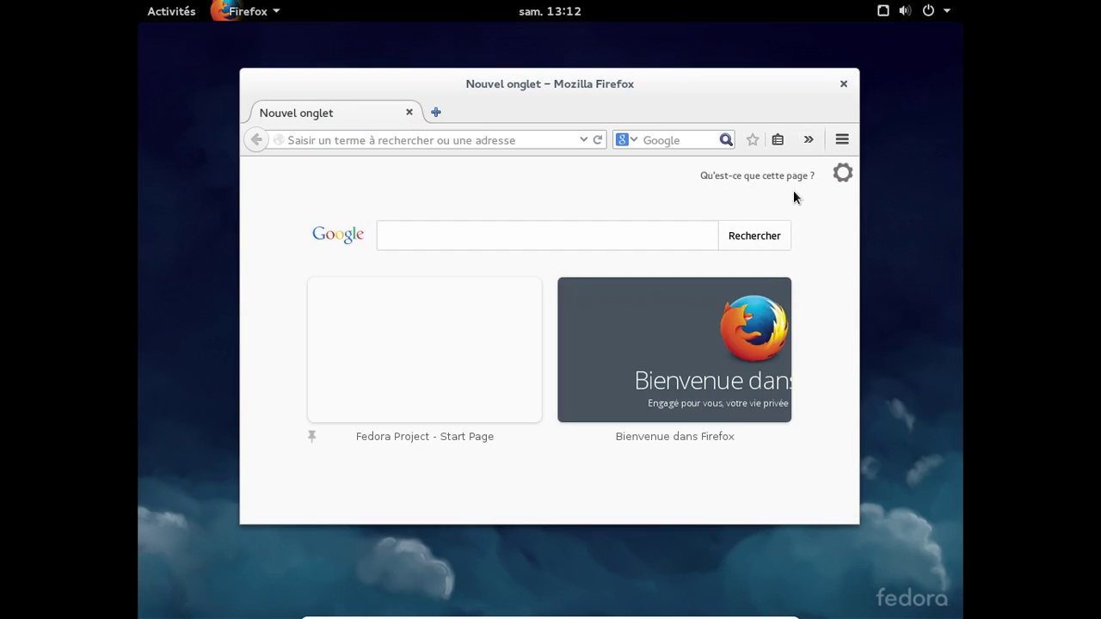
# - Check the About Firefox dialog shows version 33.1, then close Firefox
pyautogui.click(840, 146)
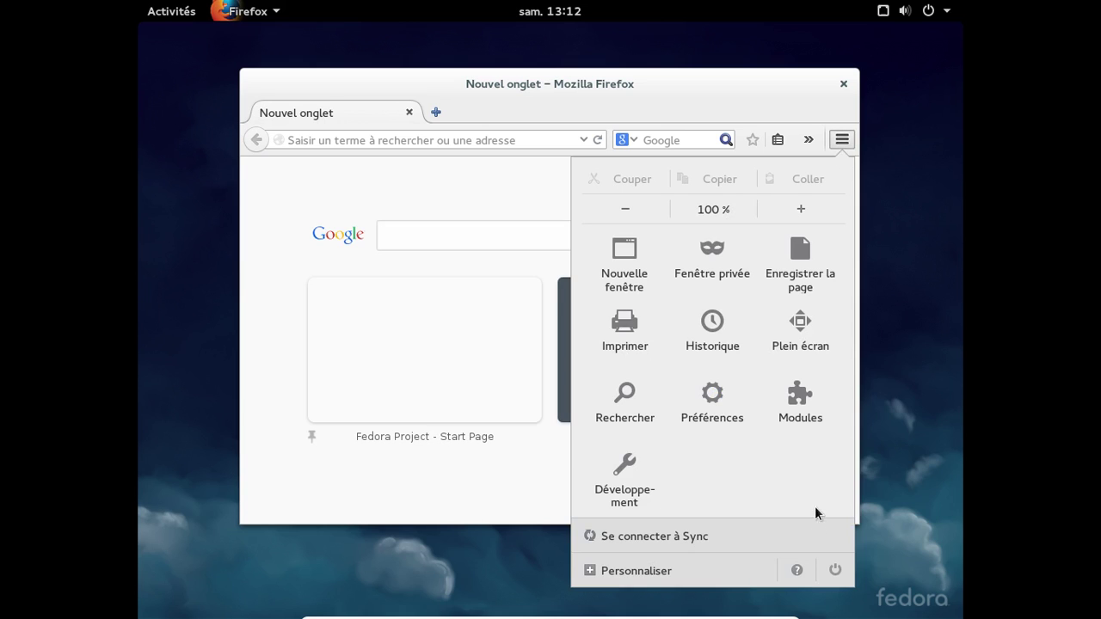
pyautogui.click(800, 571)
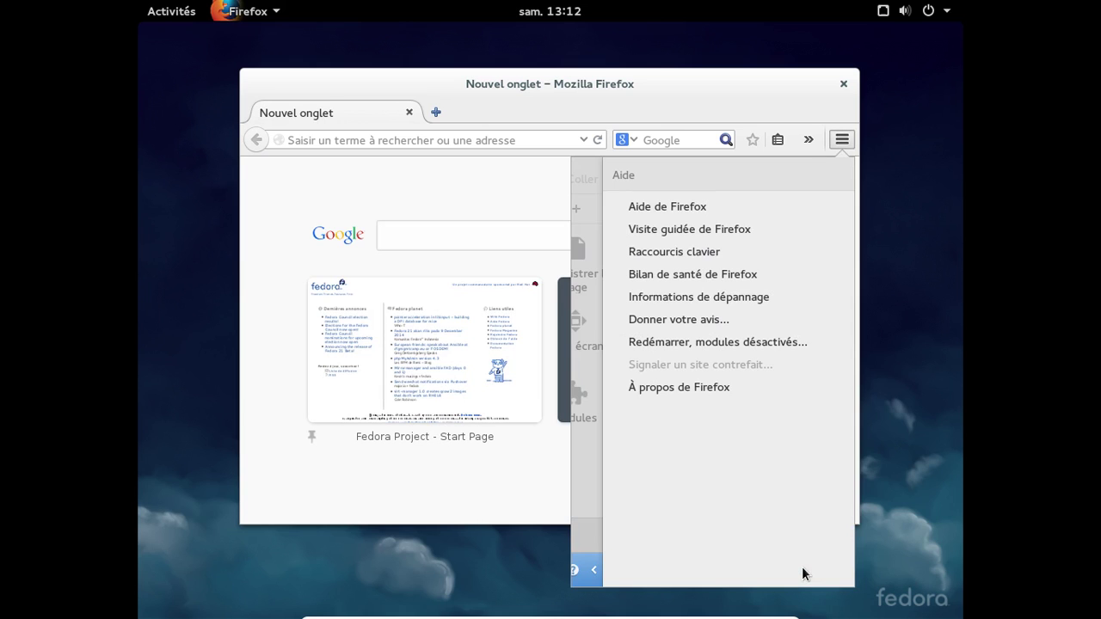
pyautogui.click(697, 388)
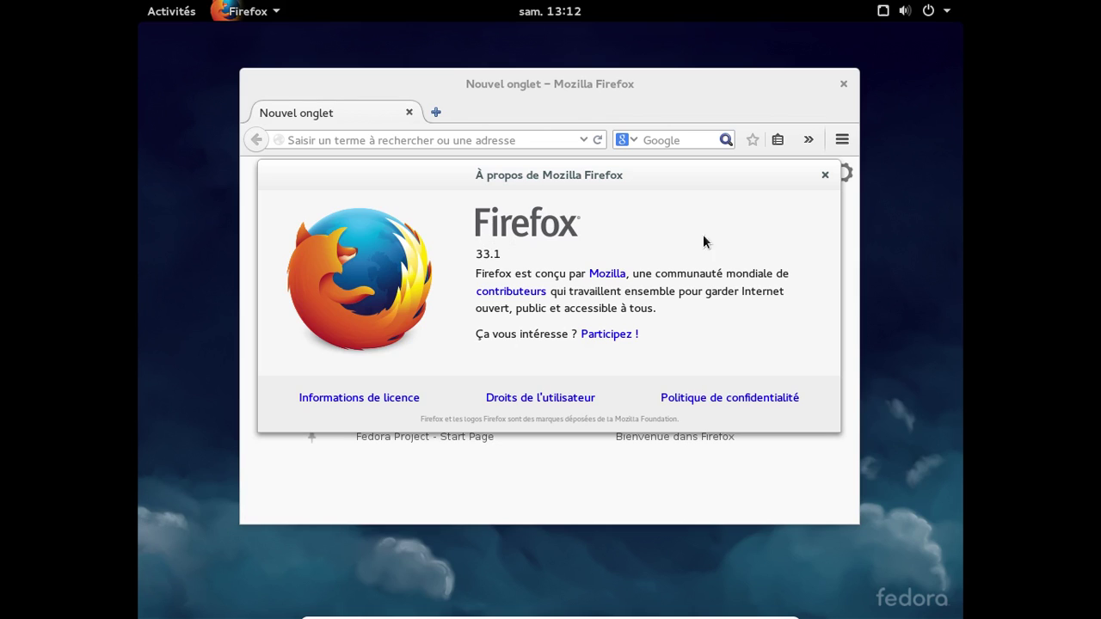
pyautogui.click(822, 178)
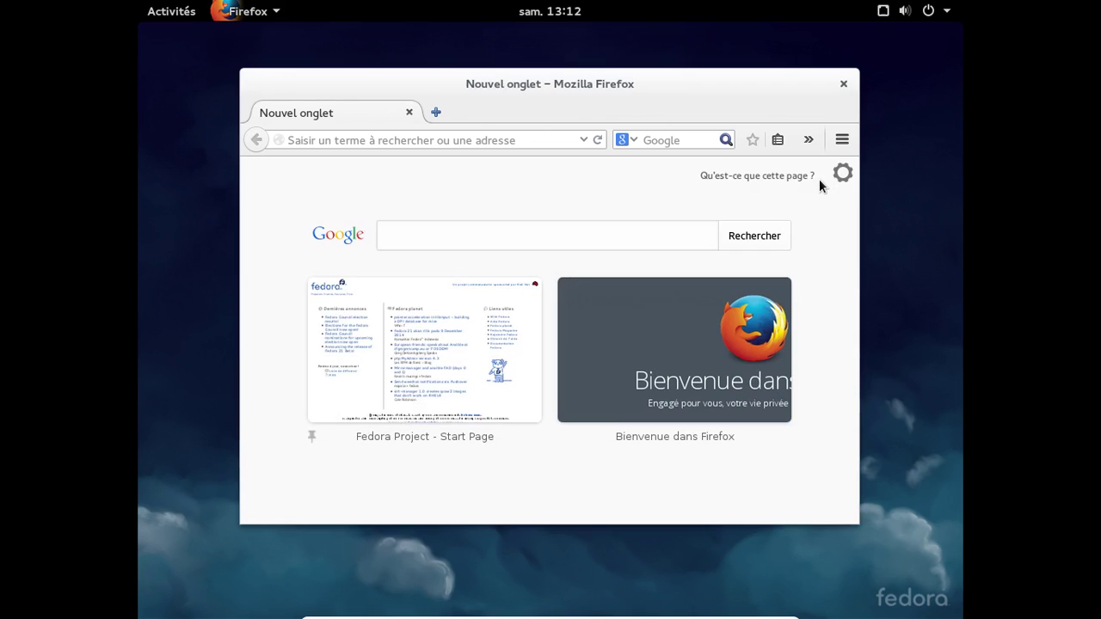
pyautogui.click(844, 86)
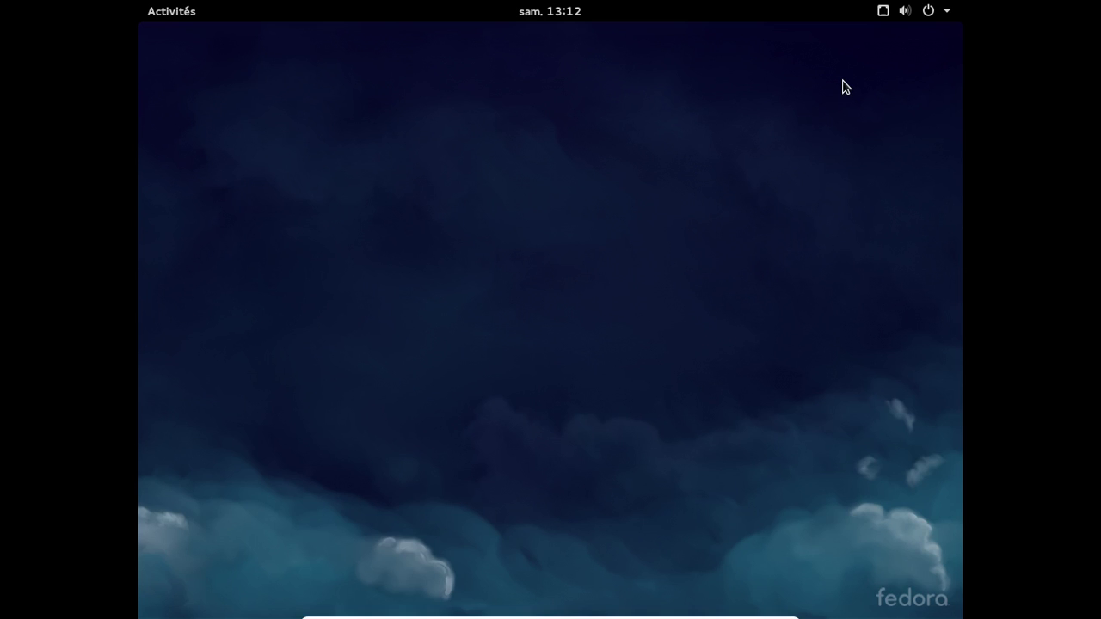
# - Show the full application grid and flip to its second page and back
pyautogui.click(181, 17)
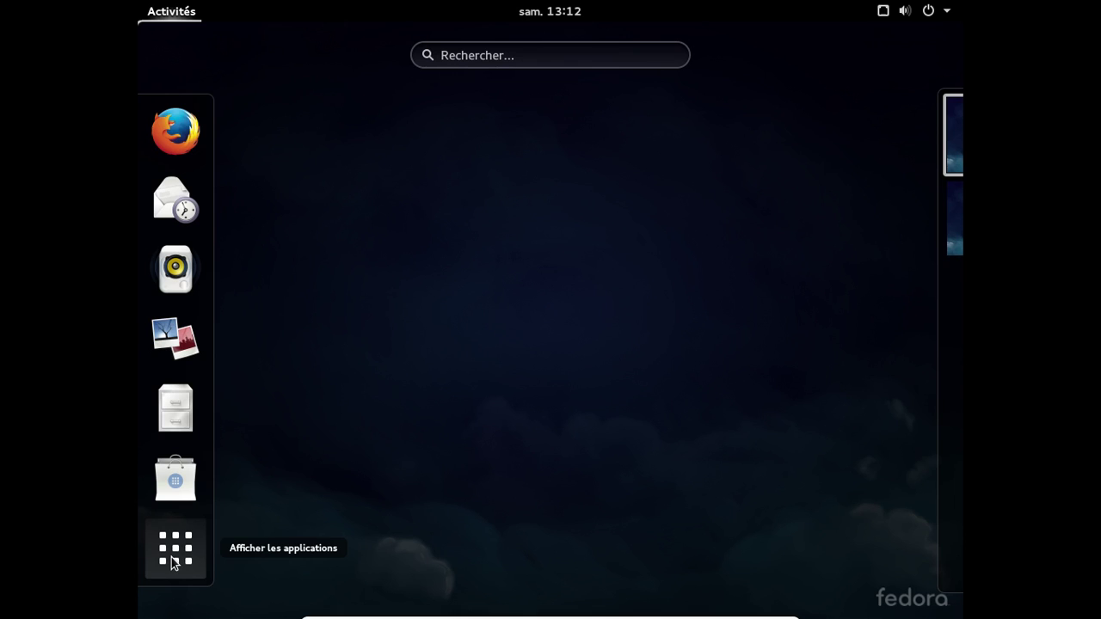
pyautogui.click(171, 558)
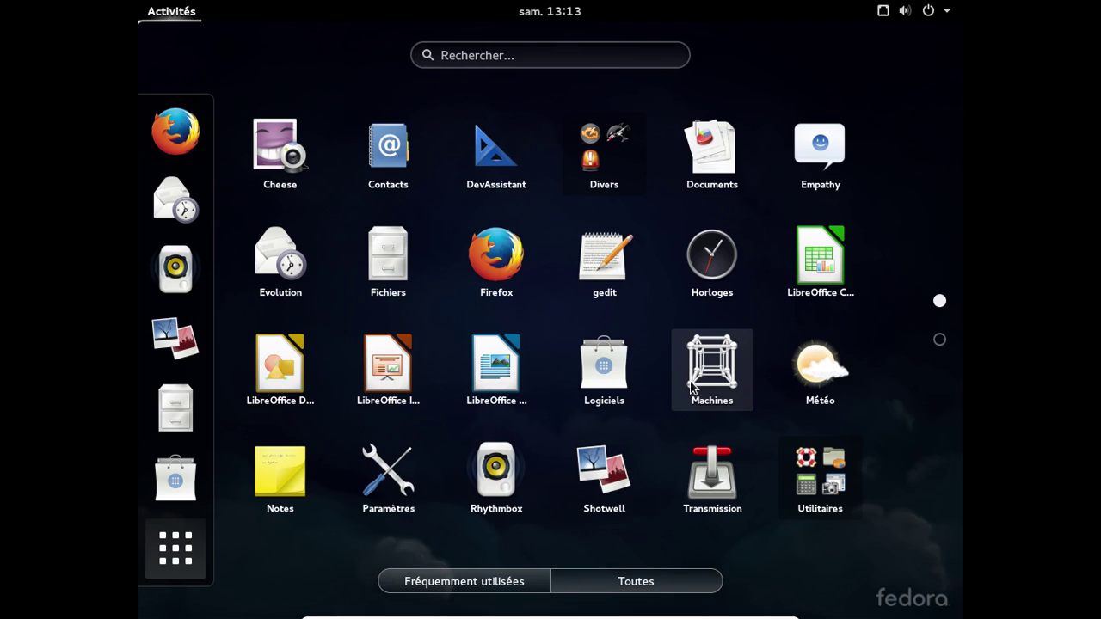
pyautogui.click(940, 341)
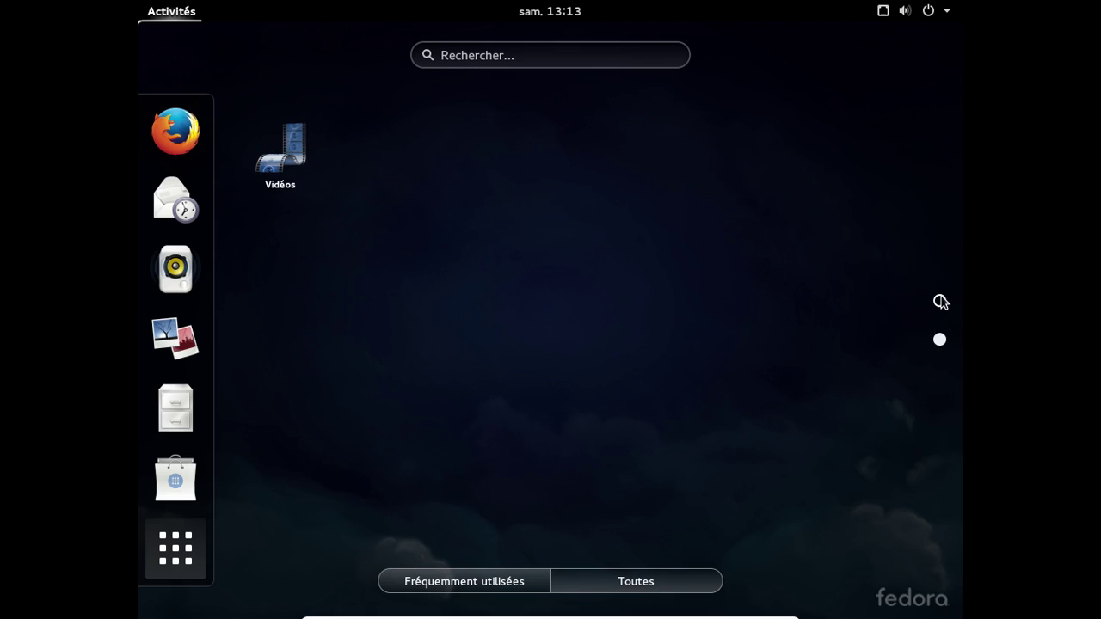
pyautogui.click(939, 301)
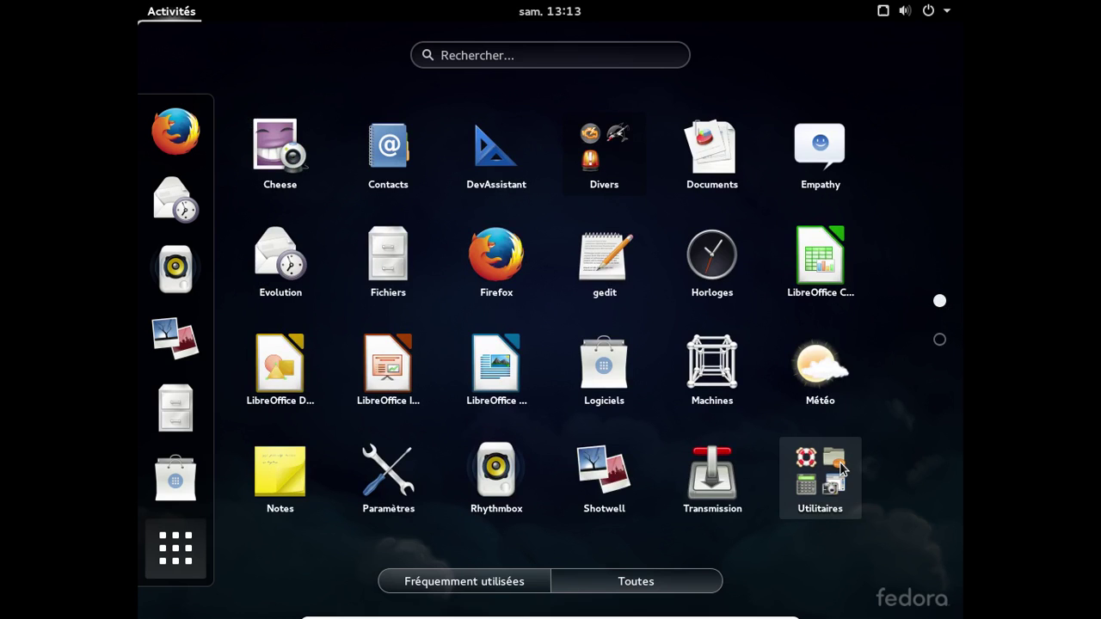
# - Look inside the Utilitaires and Divers folders, then launch Fichiers
pyautogui.click(840, 467)
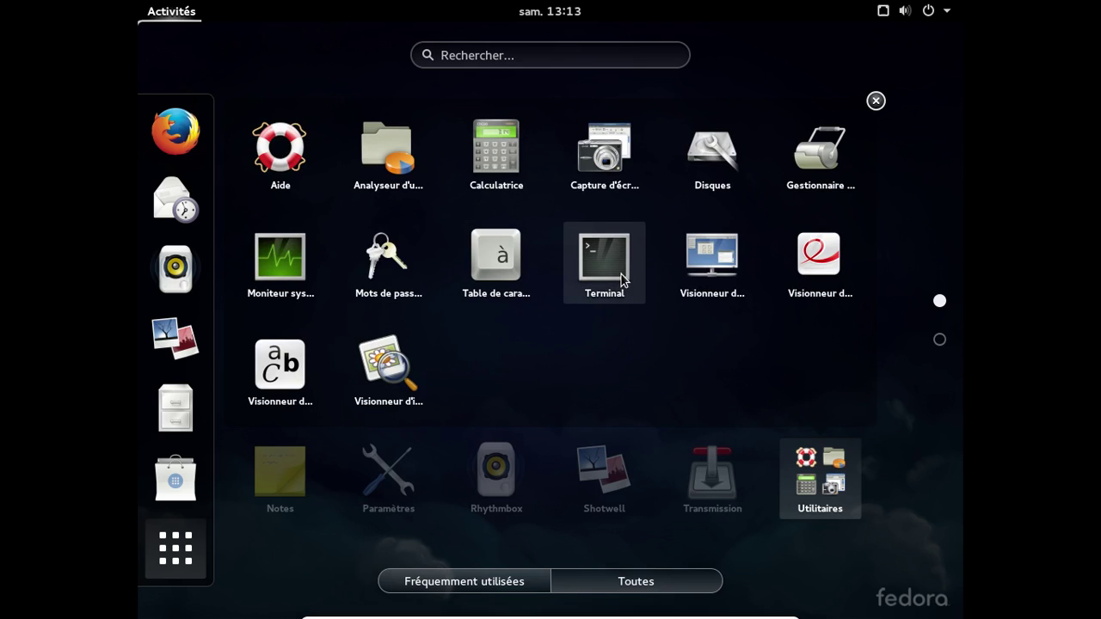
pyautogui.press('Escape')
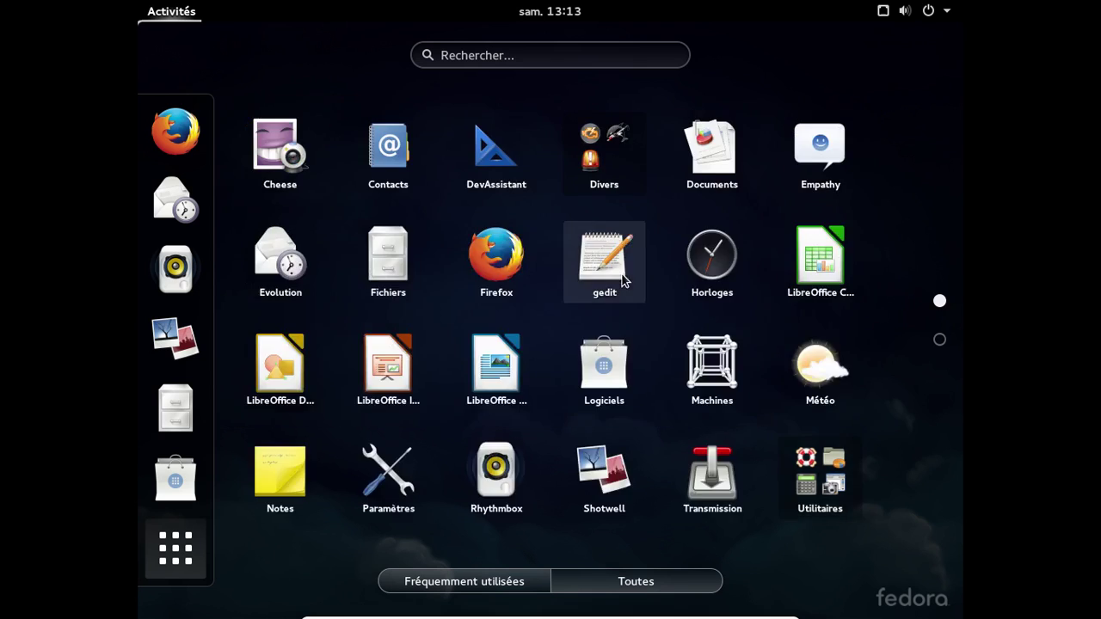
pyautogui.click(594, 169)
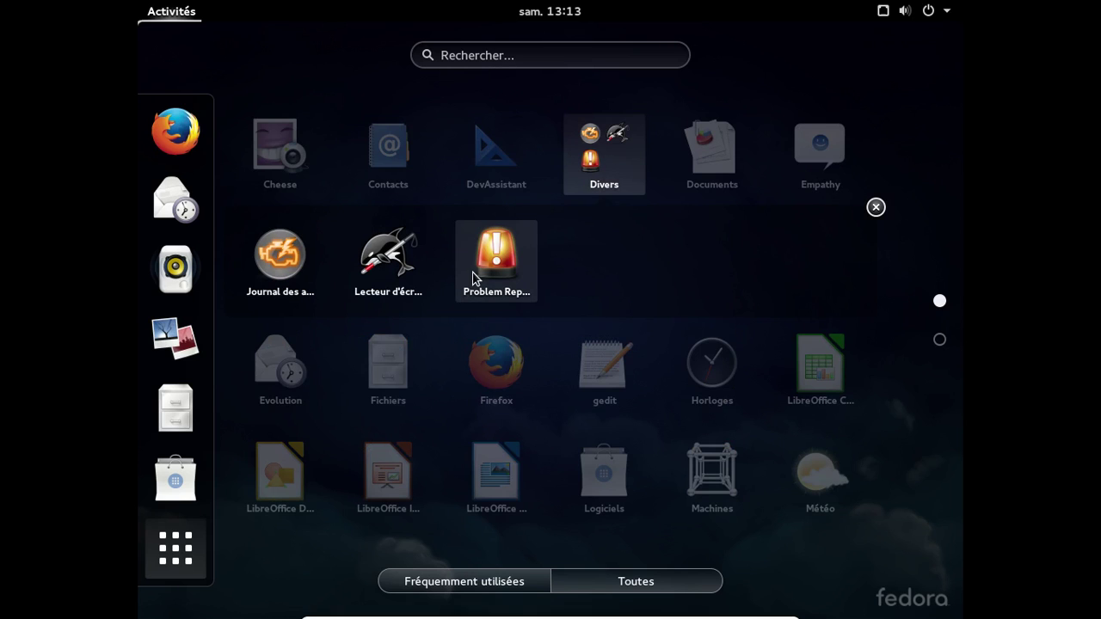
pyautogui.press('Escape')
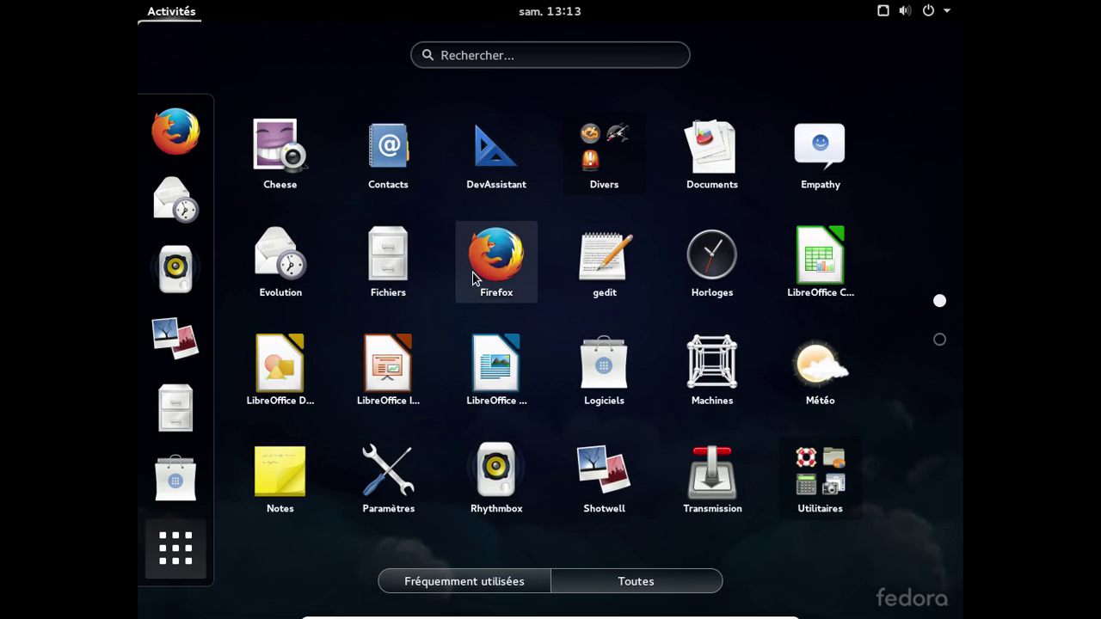
pyautogui.click(362, 295)
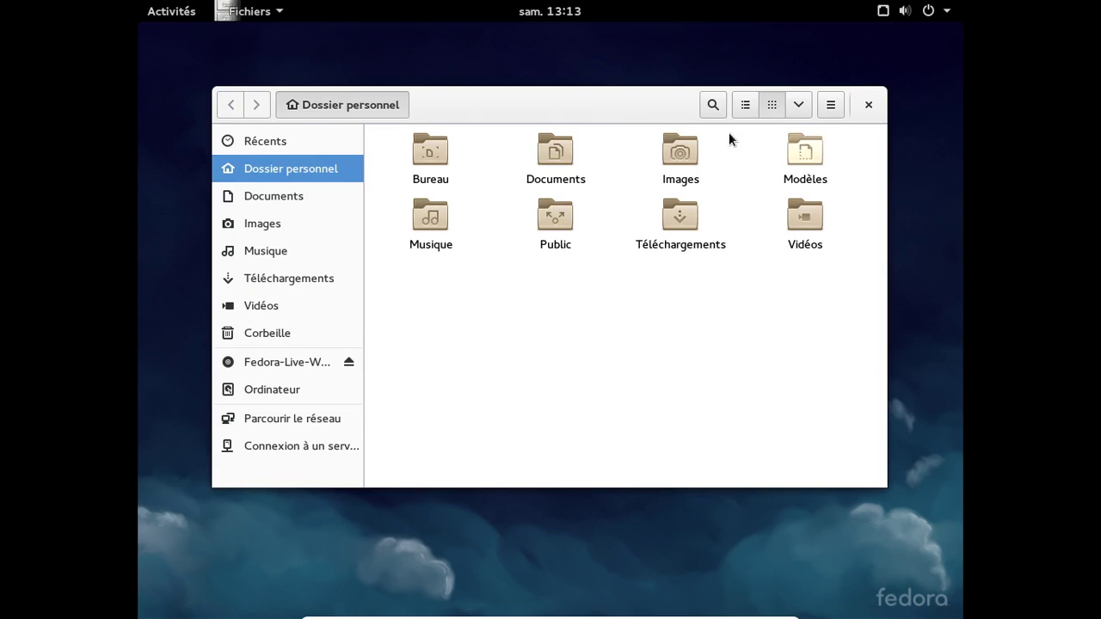
# - Check the Files About box shows version 3.14.2, close Files, and return to Activities
pyautogui.click(273, 13)
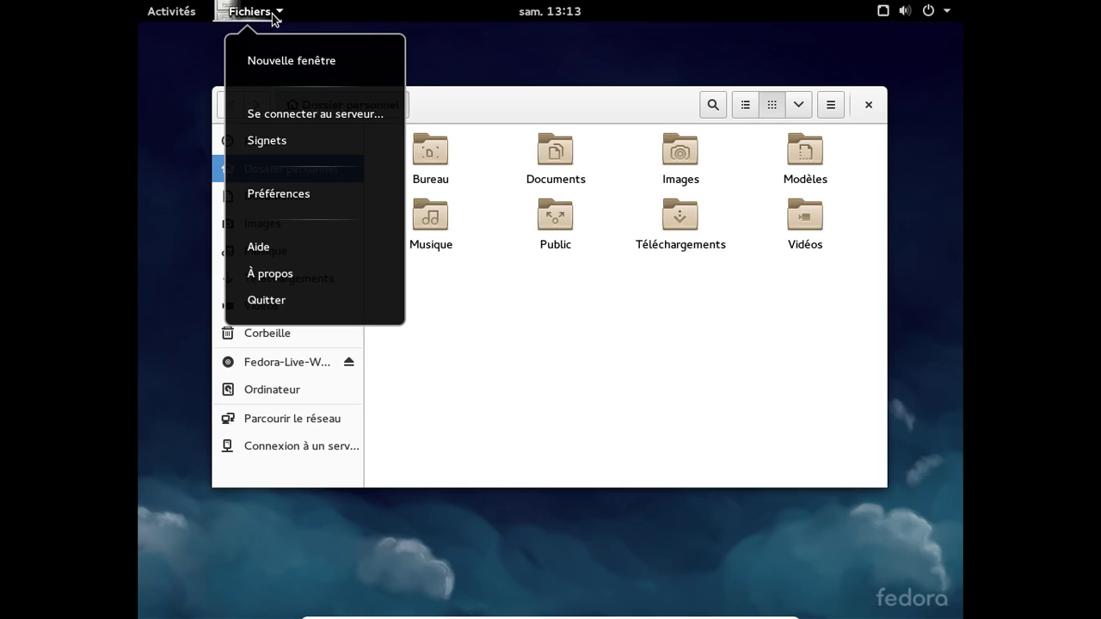
pyautogui.click(303, 263)
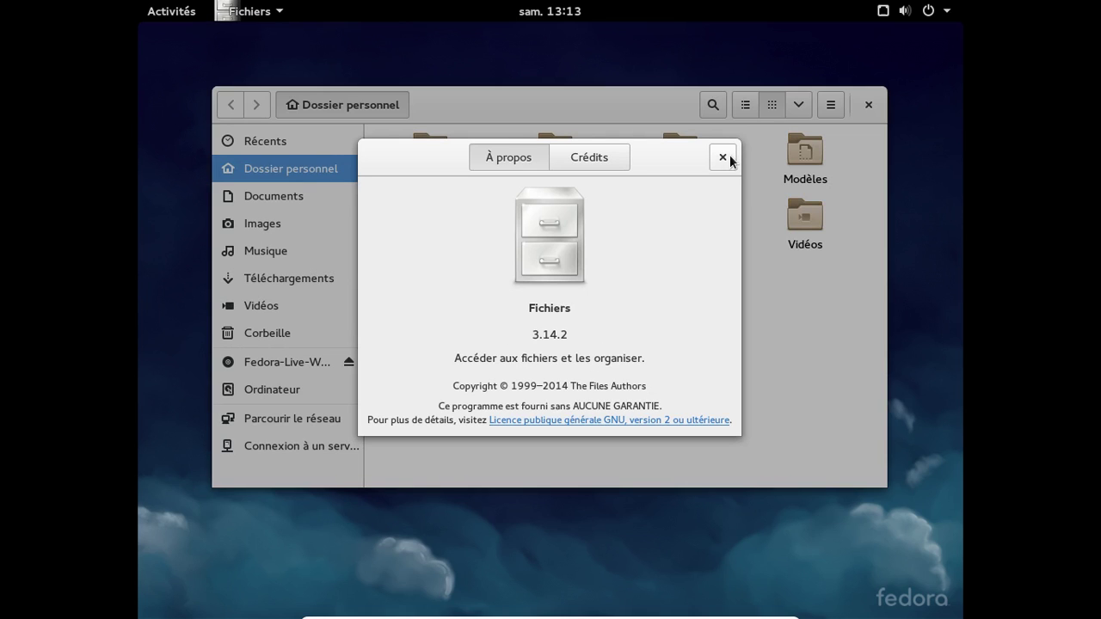
pyautogui.click(722, 157)
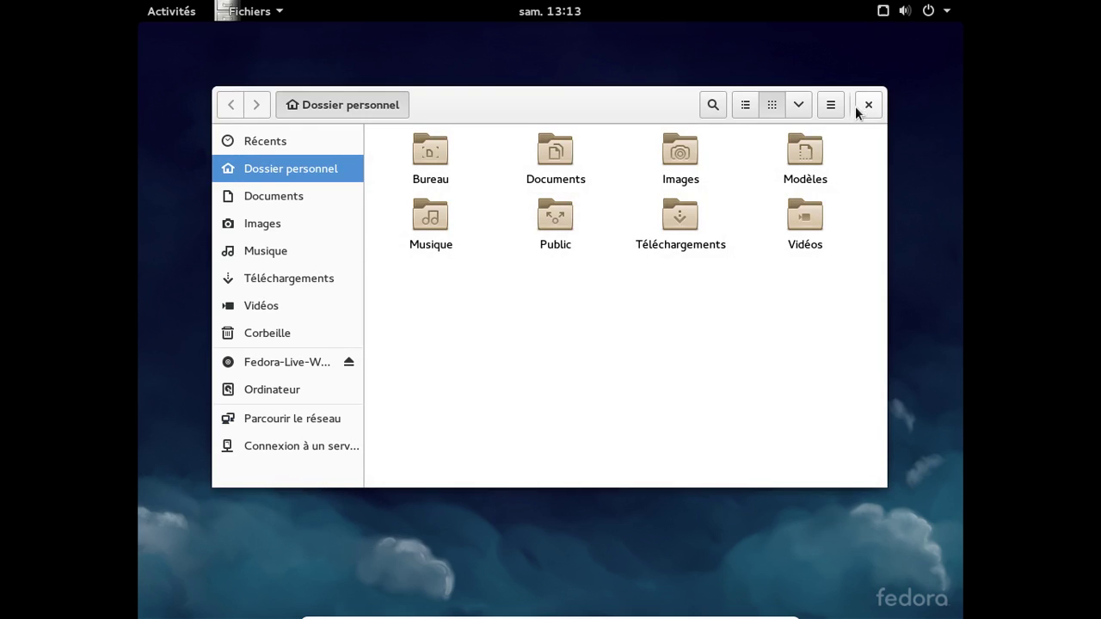
pyautogui.click(859, 106)
pyautogui.click(168, 13)
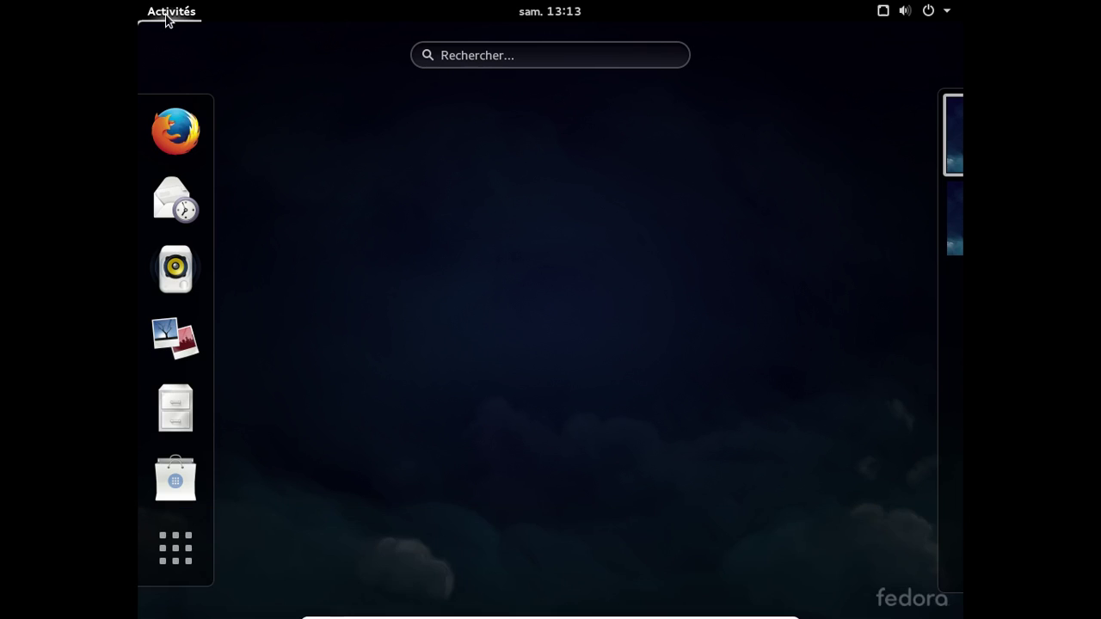
# - Launch LibreOffice Writer on a blank Untitled 1 document with English menus, then close it
pyautogui.click(179, 540)
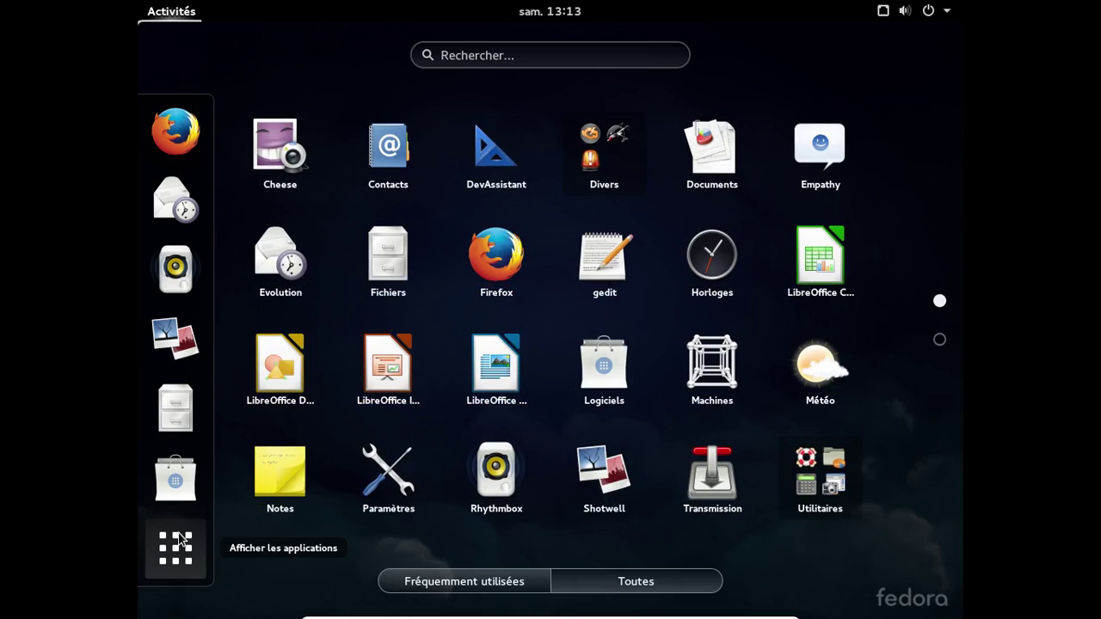
pyautogui.click(488, 376)
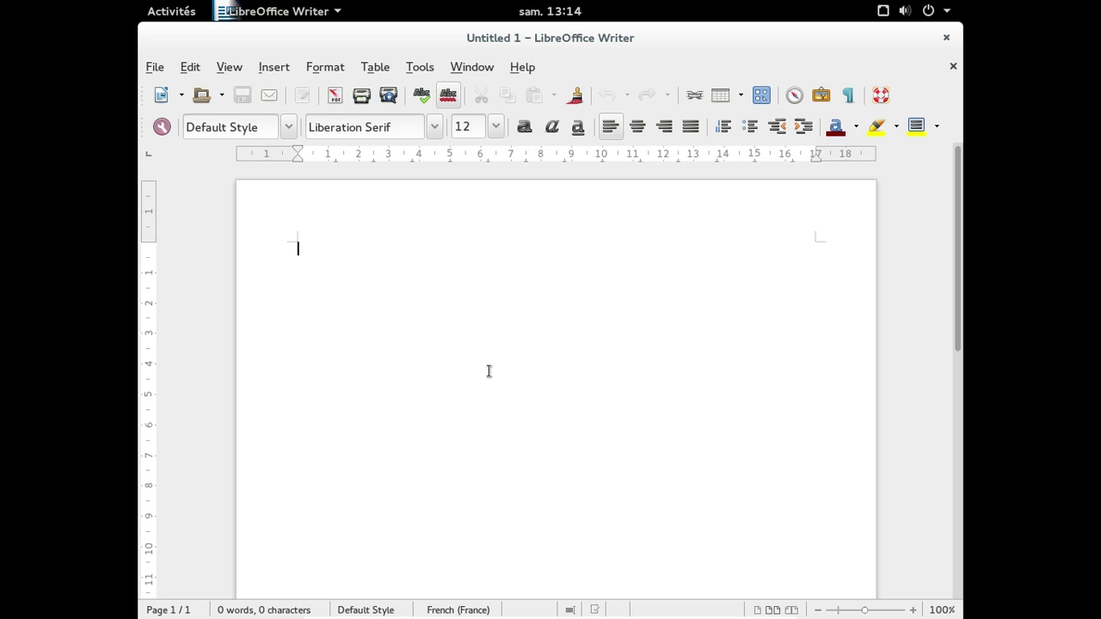
pyautogui.click(943, 33)
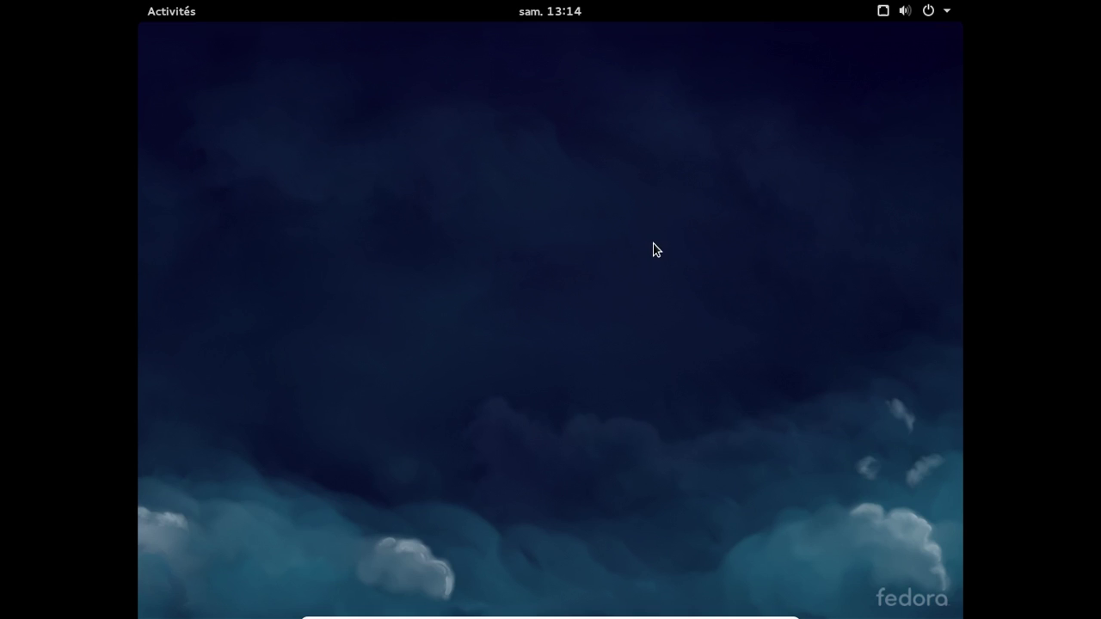
pyautogui.press('super')
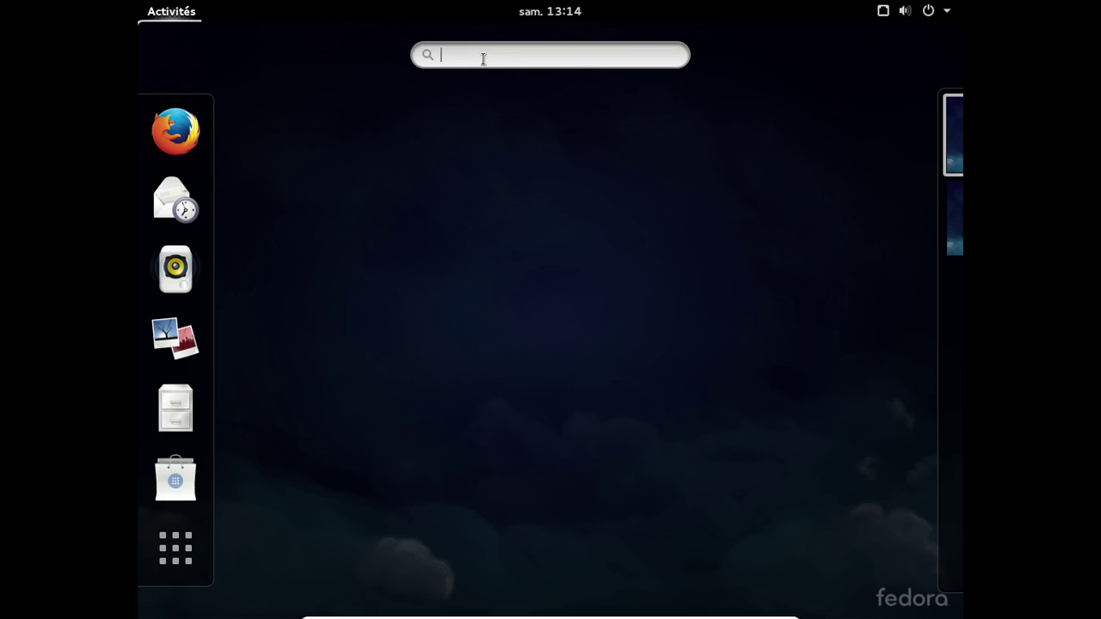
# - Open Terminal and run sudo yum install libreoffice-langpack-fr
pyautogui.write('t')
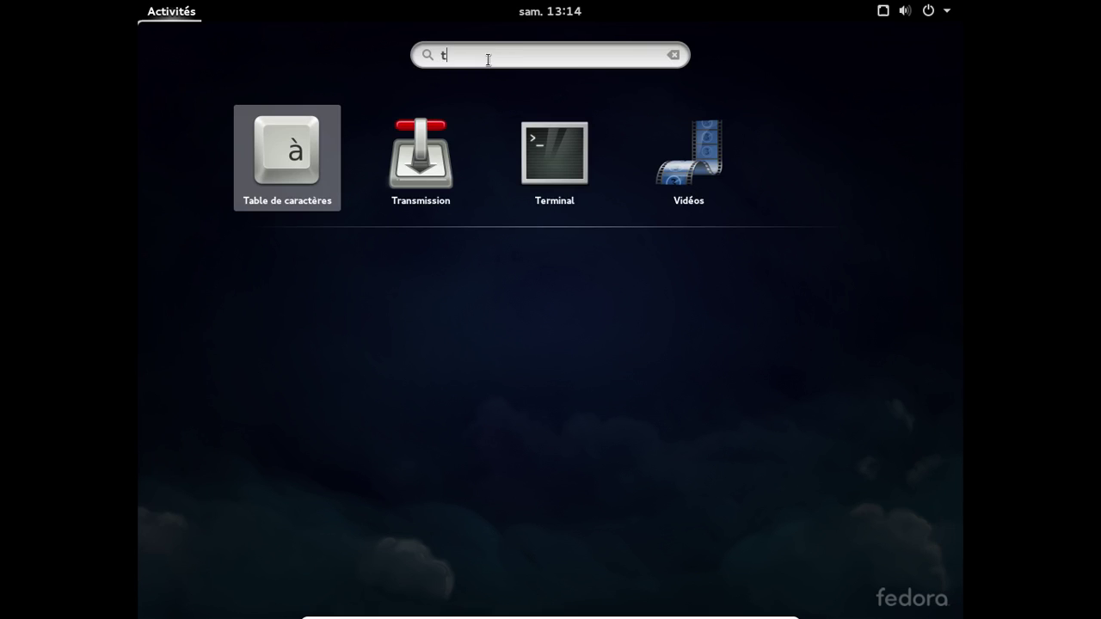
pyautogui.click(573, 142)
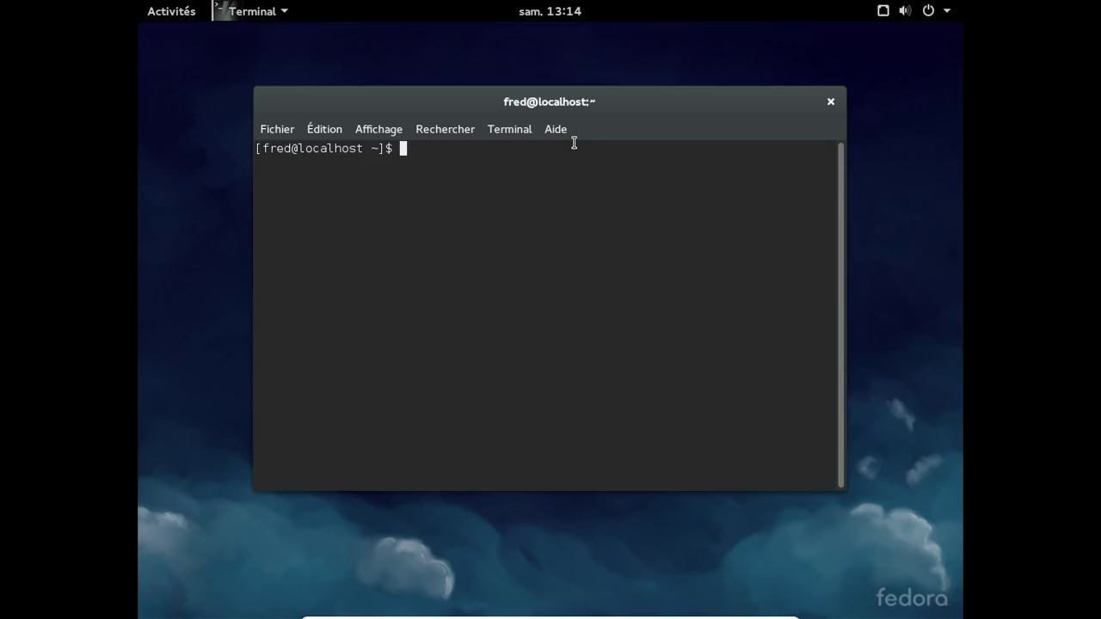
pyautogui.write('sudo yum install libreoffice-langpak')
pyautogui.press('BackSpace')
pyautogui.write('ck-fr')
pyautogui.press('Return')
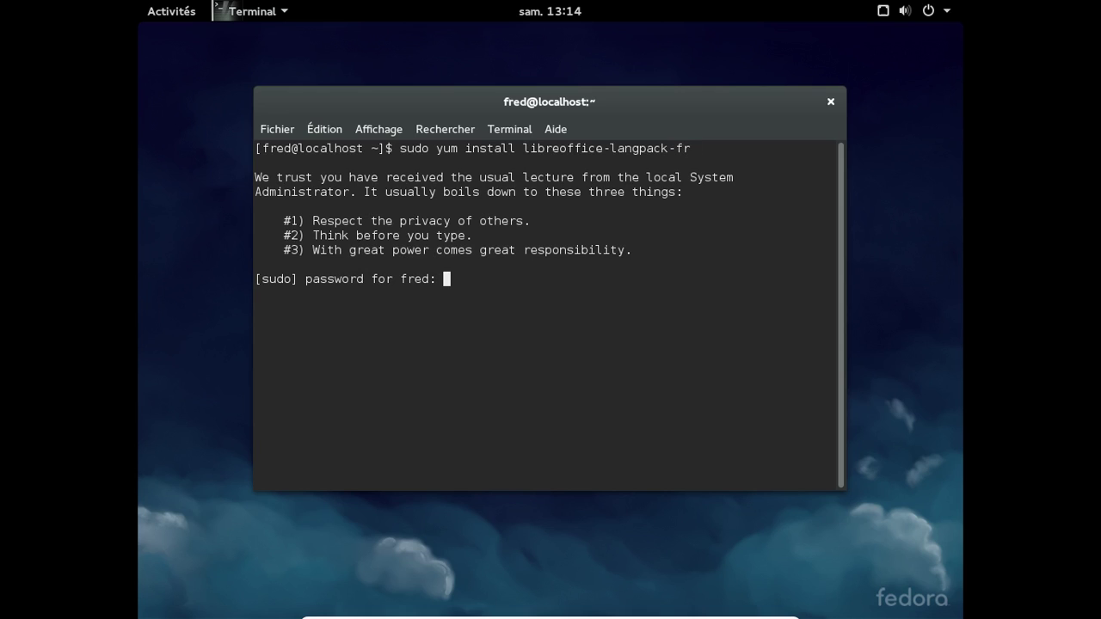
# - Enter the administrator password and answer y to install the five packages
pyautogui.press('Return')
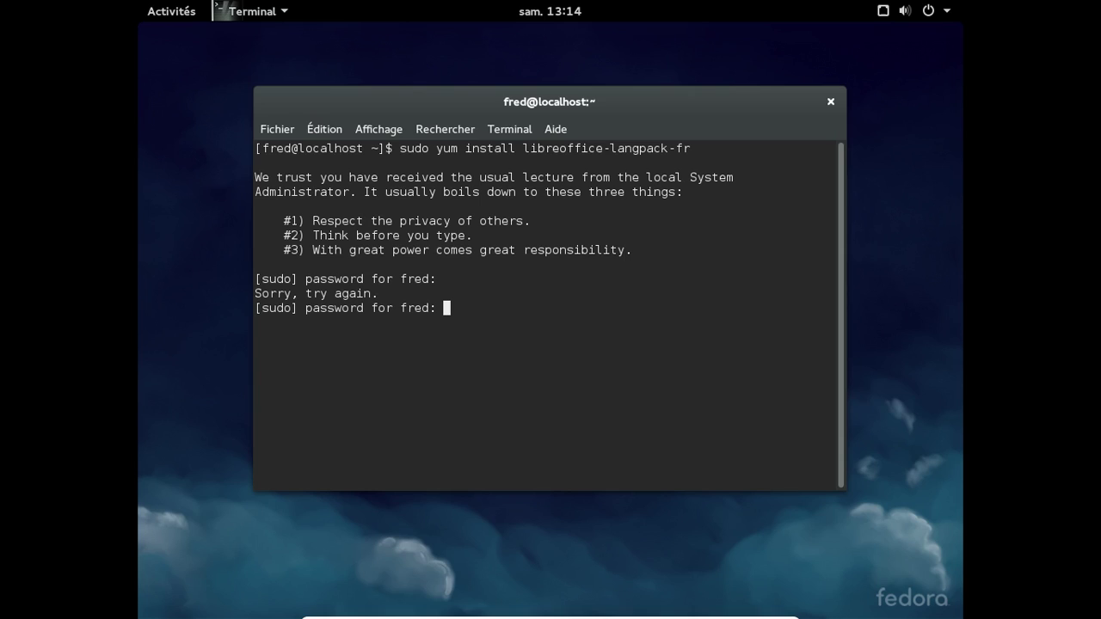
pyautogui.press('Return')
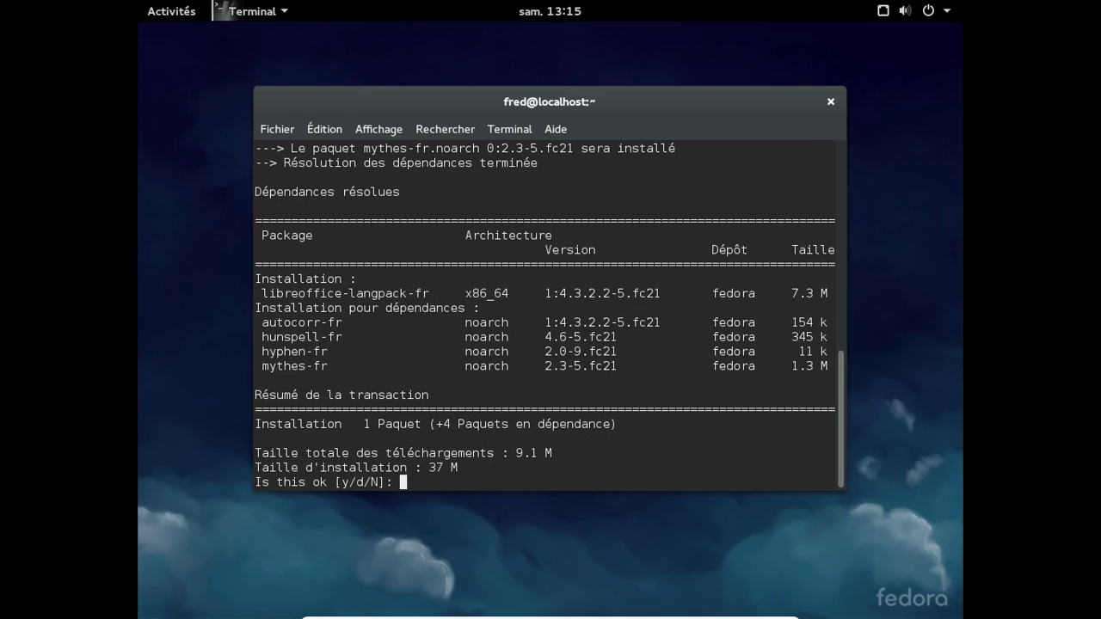
pyautogui.write('y')
pyautogui.press('Return')
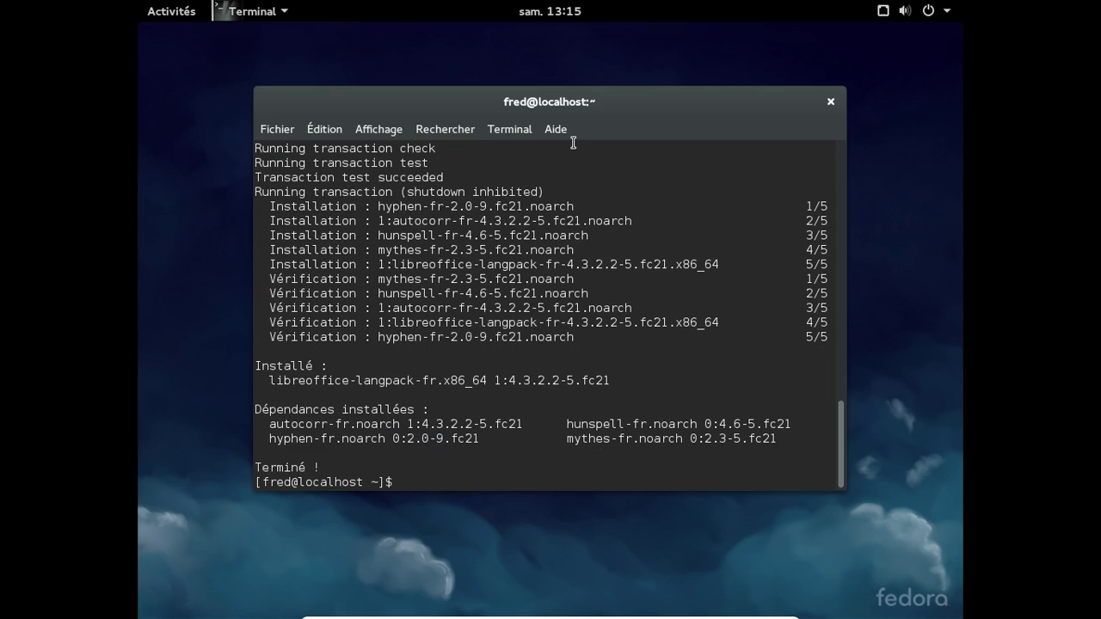
pyautogui.click(158, 17)
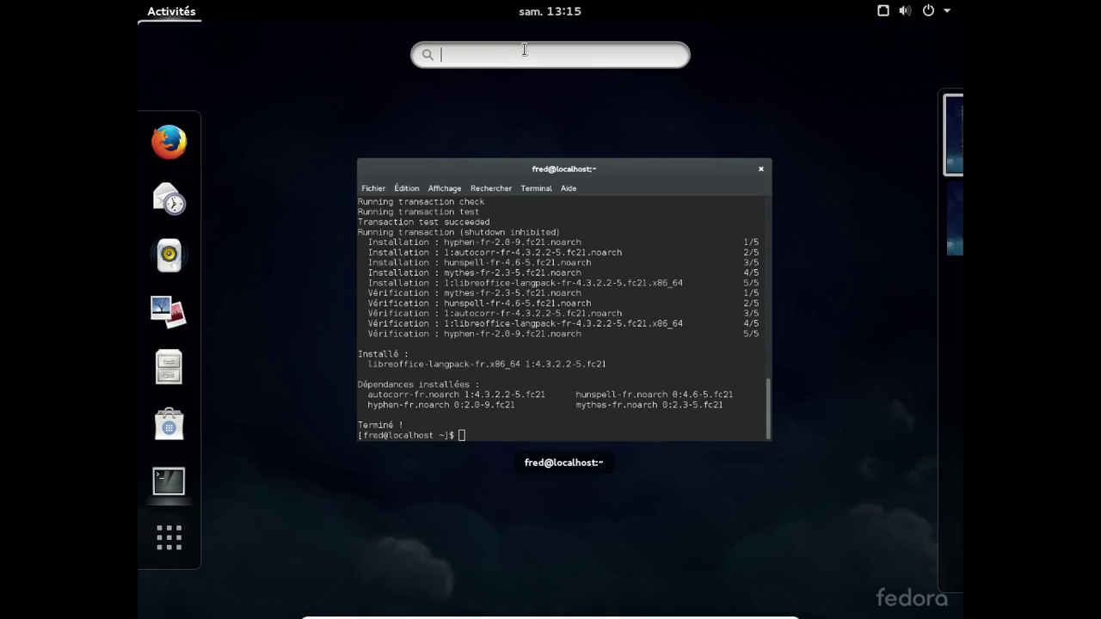
# - Launch Writer by searching 'libreo', confirm French menus on Sans nom 1, then close it
pyautogui.write('libreo')
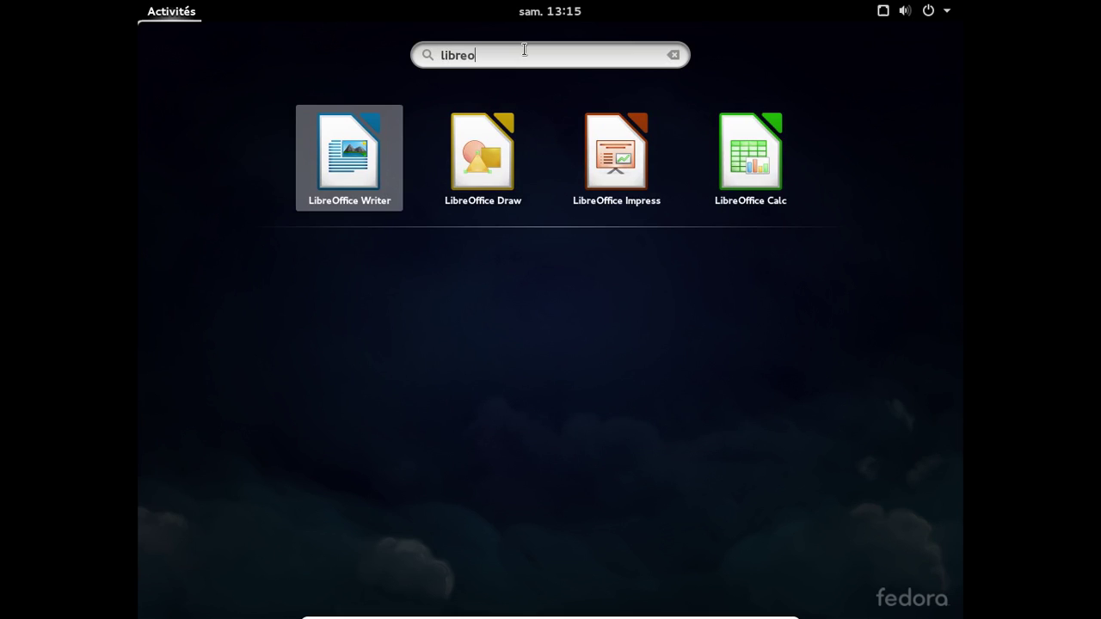
pyautogui.press('super')
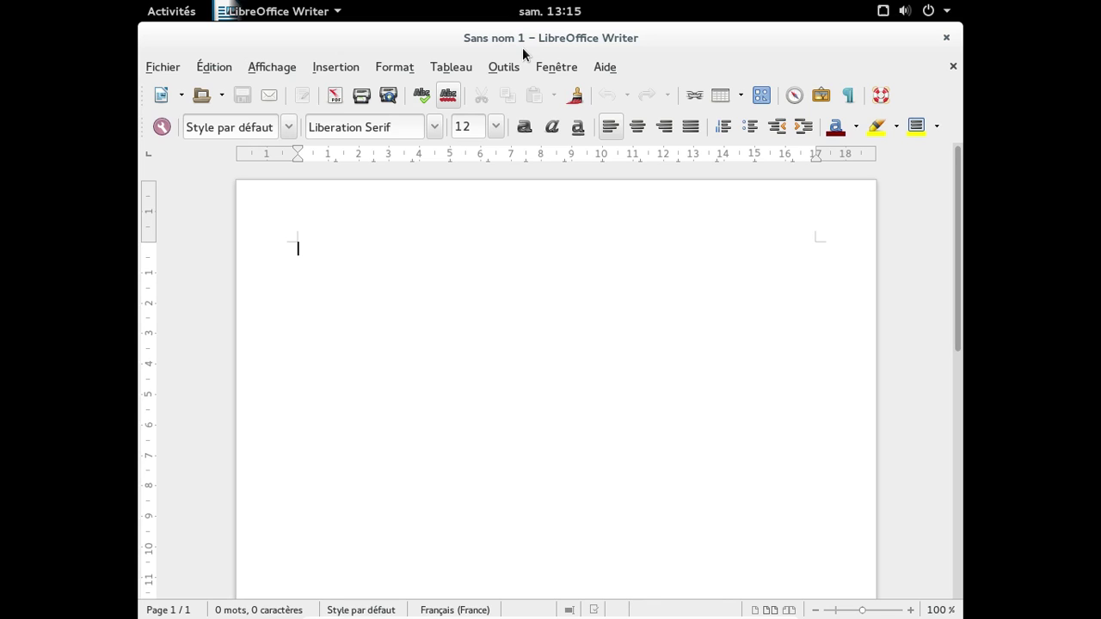
pyautogui.click(946, 39)
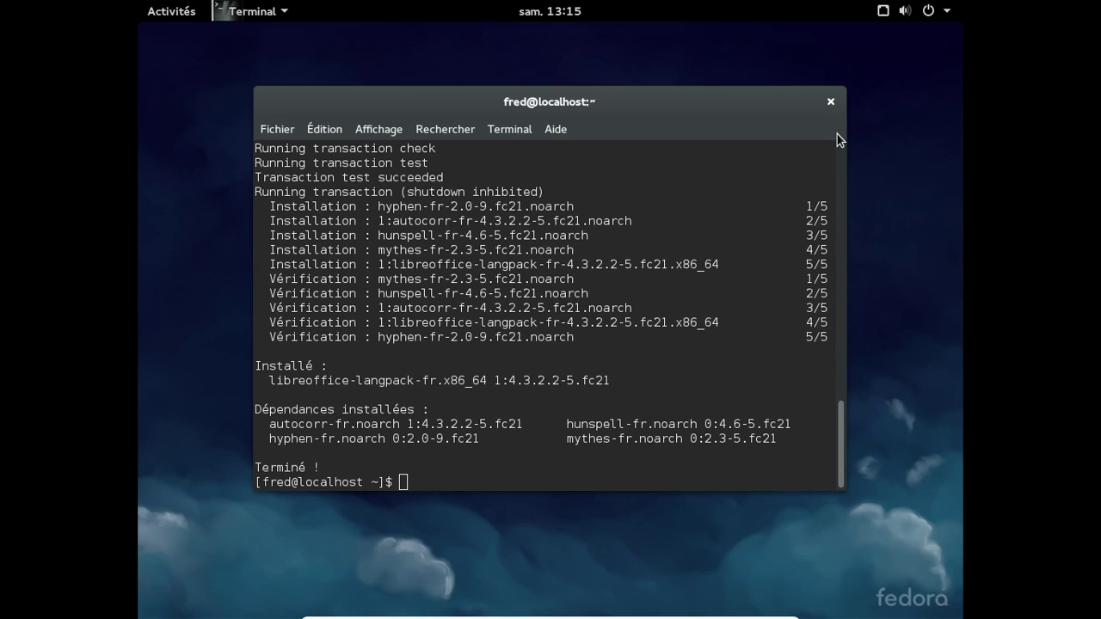
pyautogui.press('super')
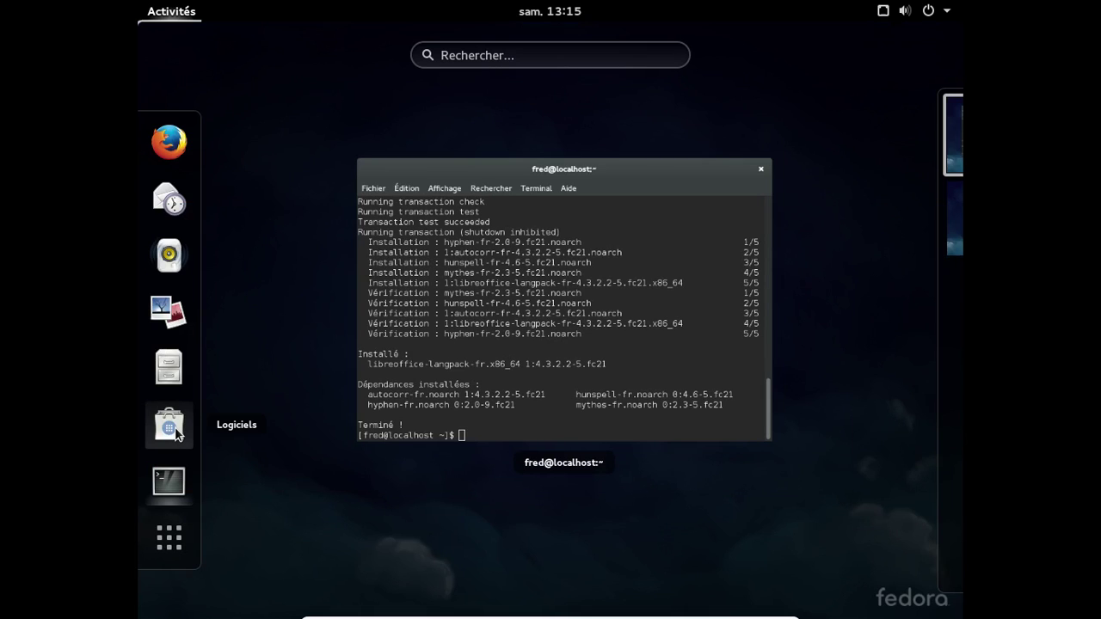
# - Launch Logiciels and refresh the Mises à jour page to confirm everything is up to date
pyautogui.click(175, 432)
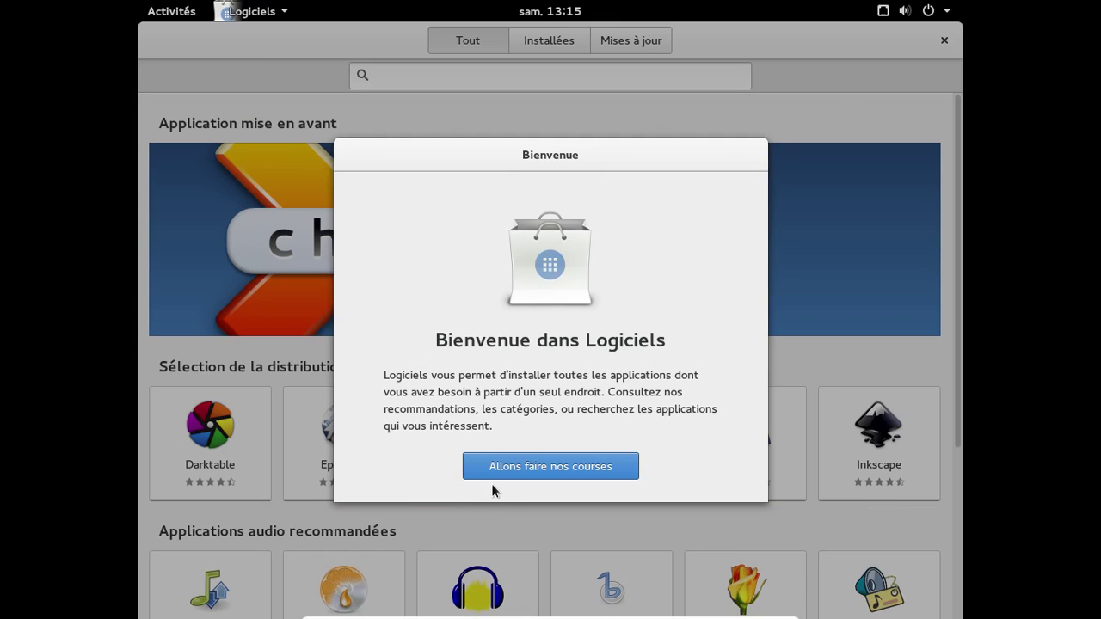
pyautogui.click(488, 467)
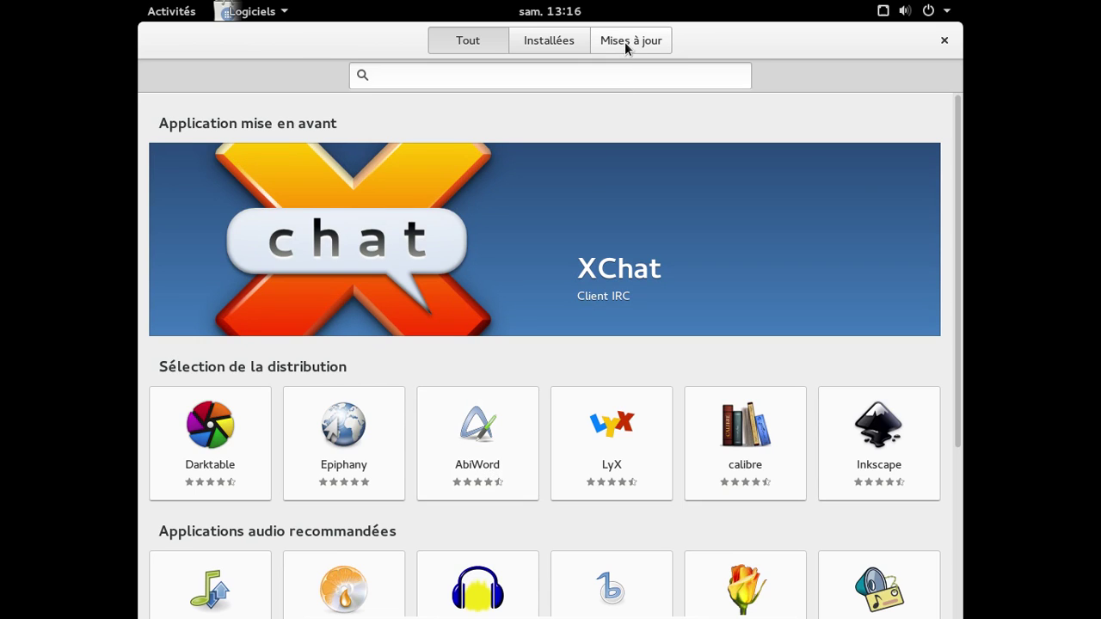
pyautogui.click(624, 42)
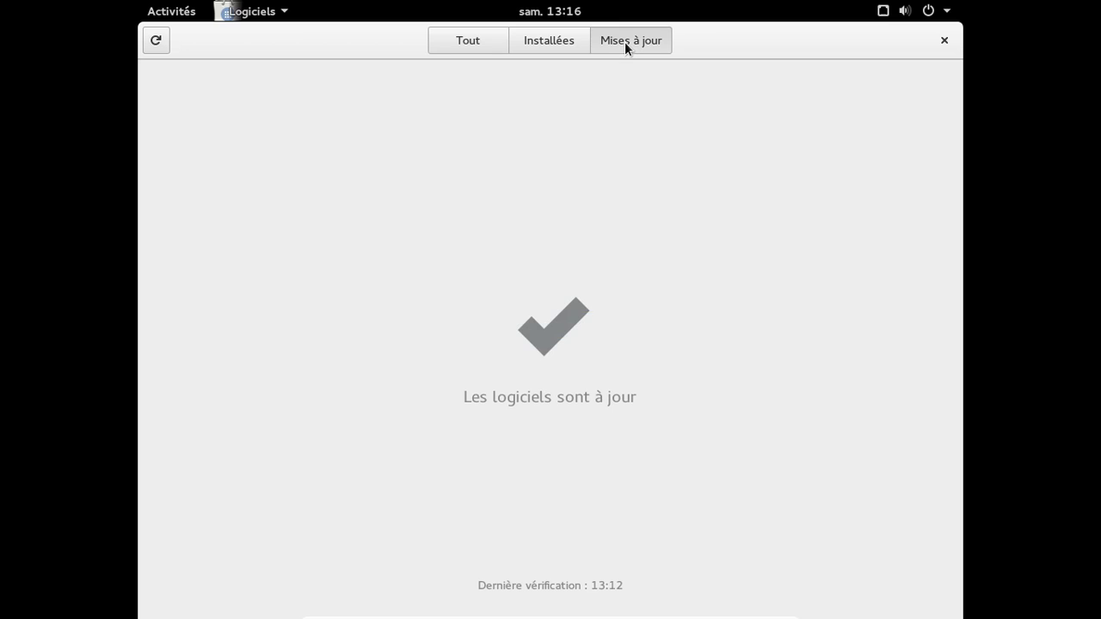
pyautogui.click(158, 43)
# - Browse the Tout page of featured apps and categories
pyautogui.click(438, 48)
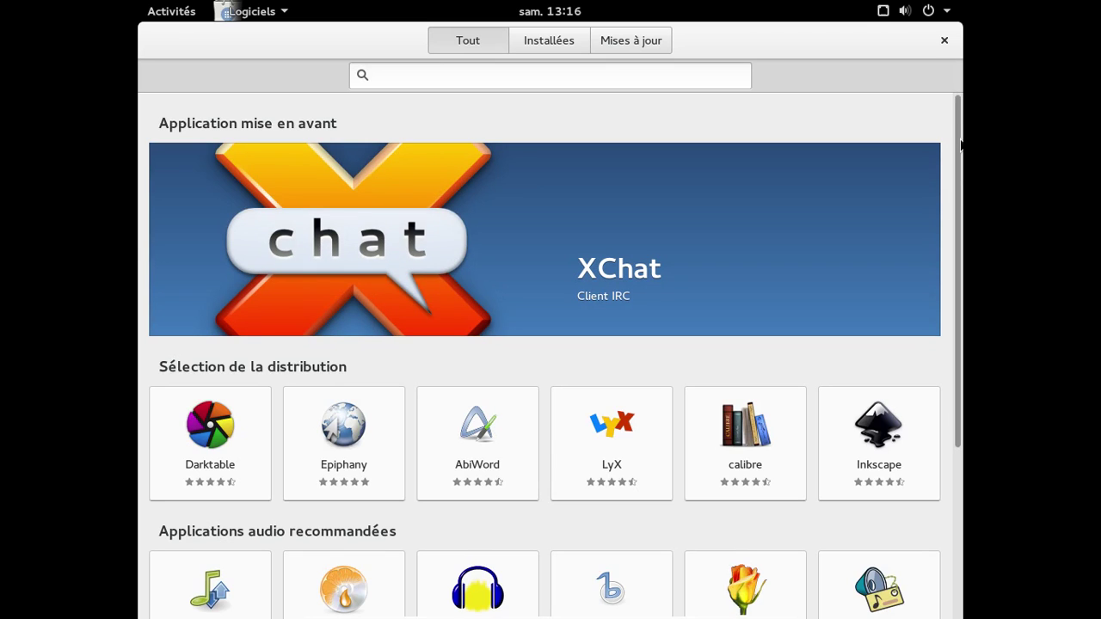
pyautogui.scroll(-4, 948, 320)
pyautogui.scroll(-2, 948, 320)
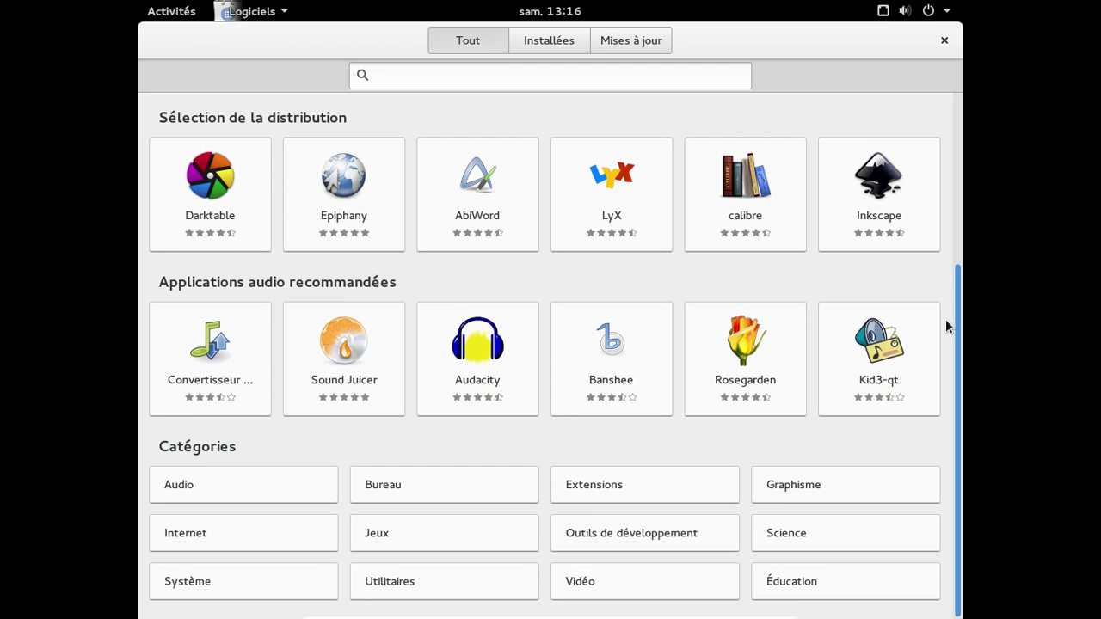
pyautogui.scroll(3, 945, 319)
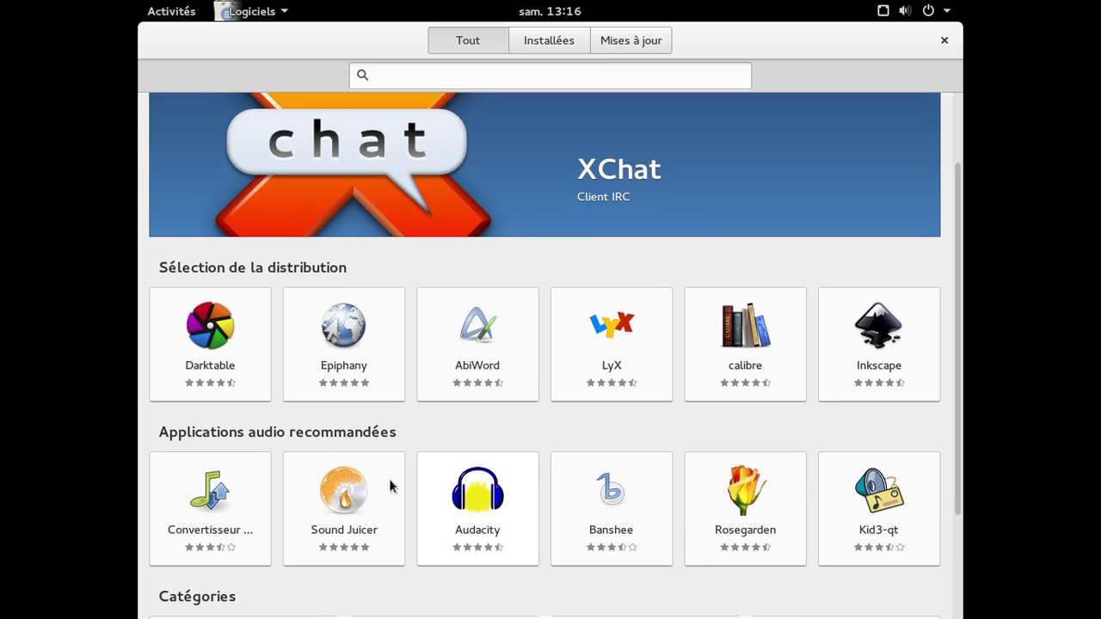
pyautogui.click(381, 487)
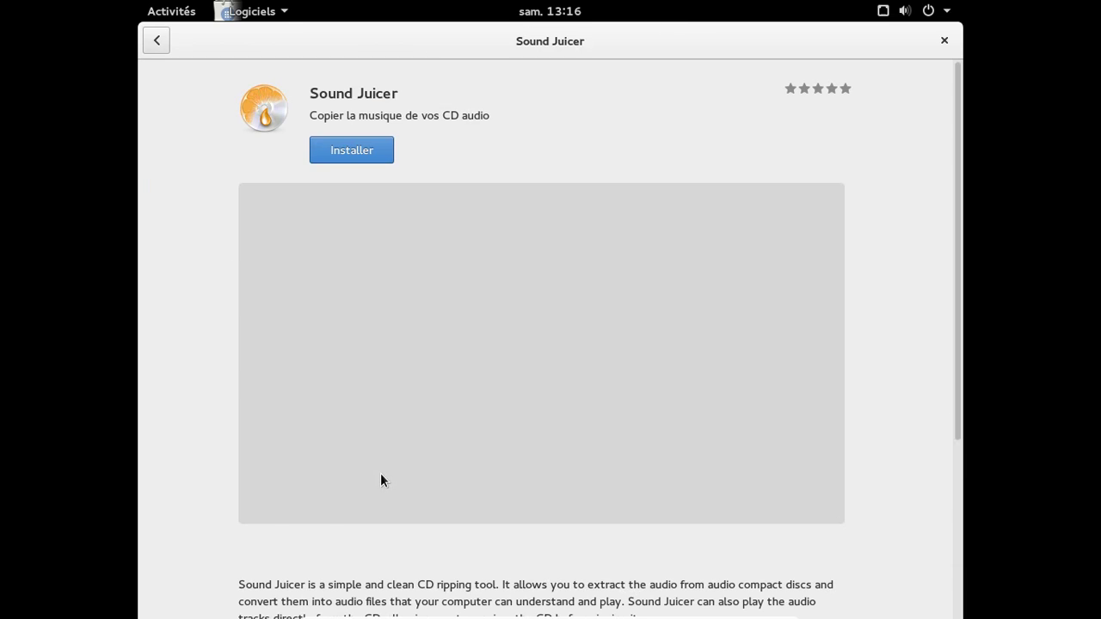
pyautogui.click(357, 157)
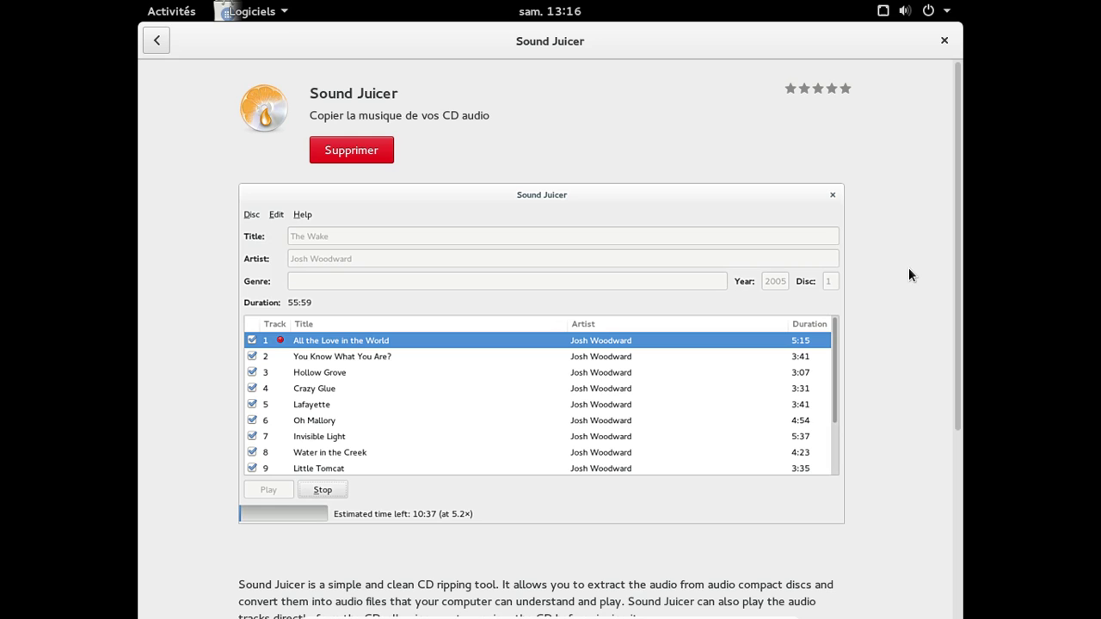
pyautogui.click(188, 17)
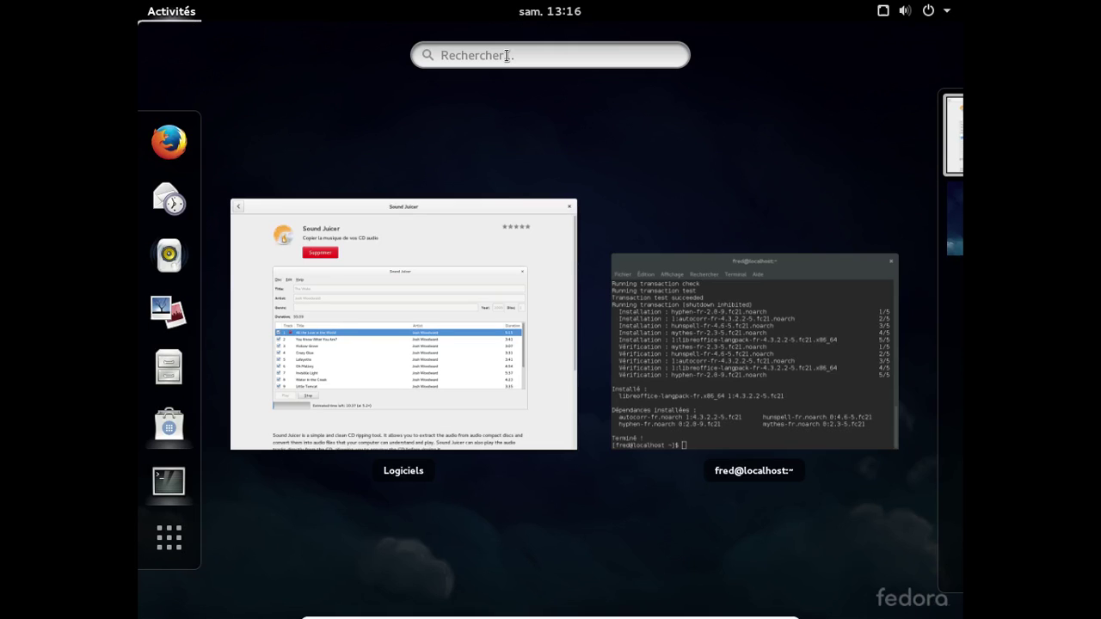
pyautogui.click(506, 55)
pyautogui.write('sound')
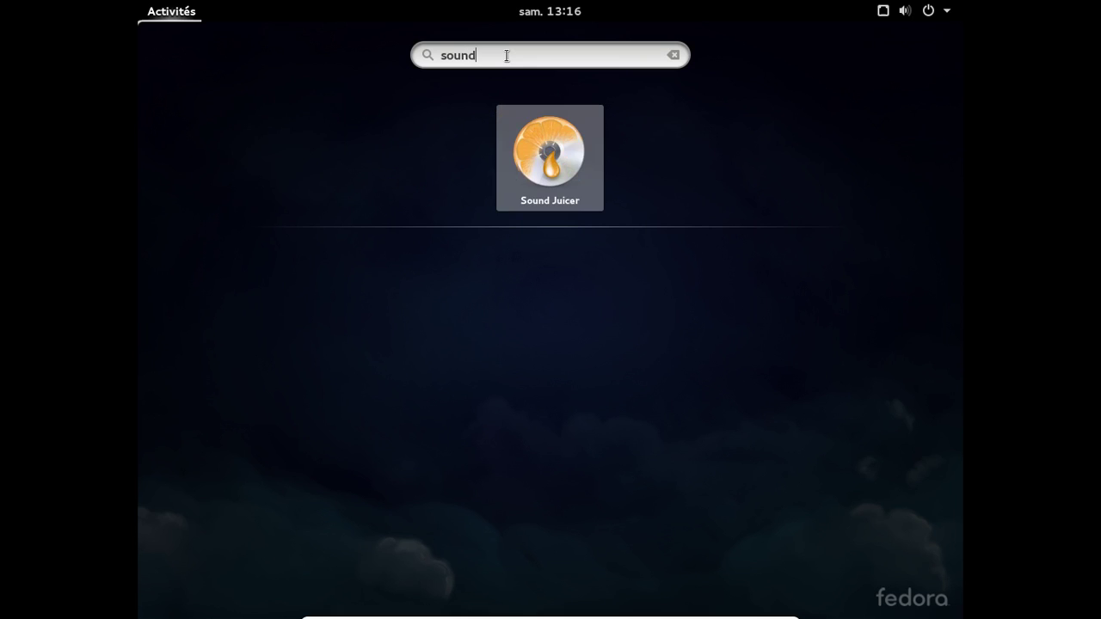
pyautogui.press('Escape')
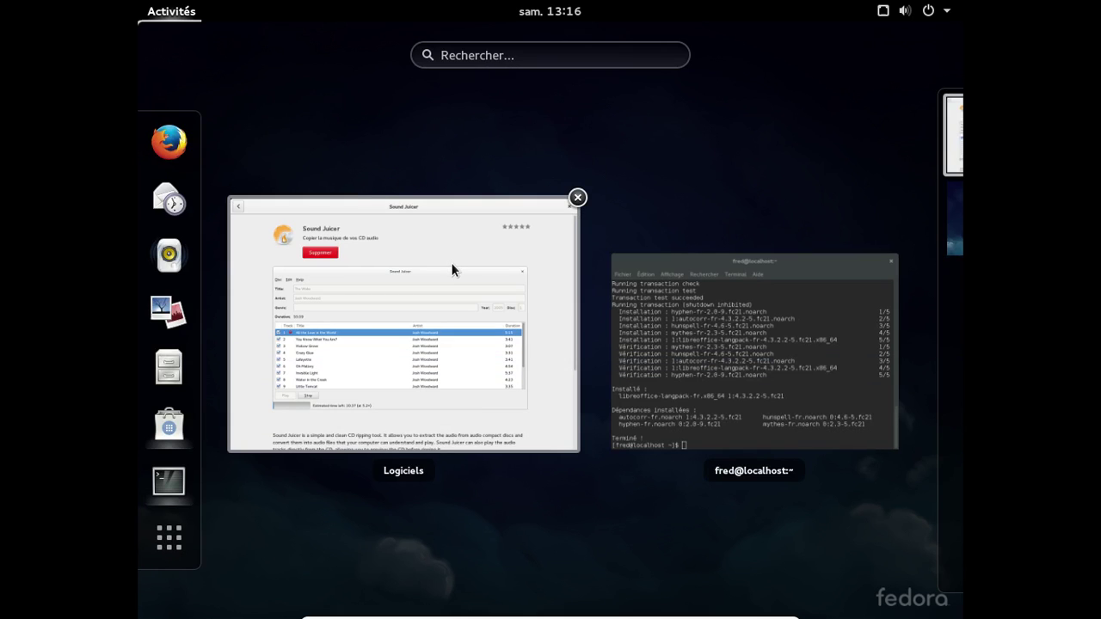
pyautogui.click(451, 262)
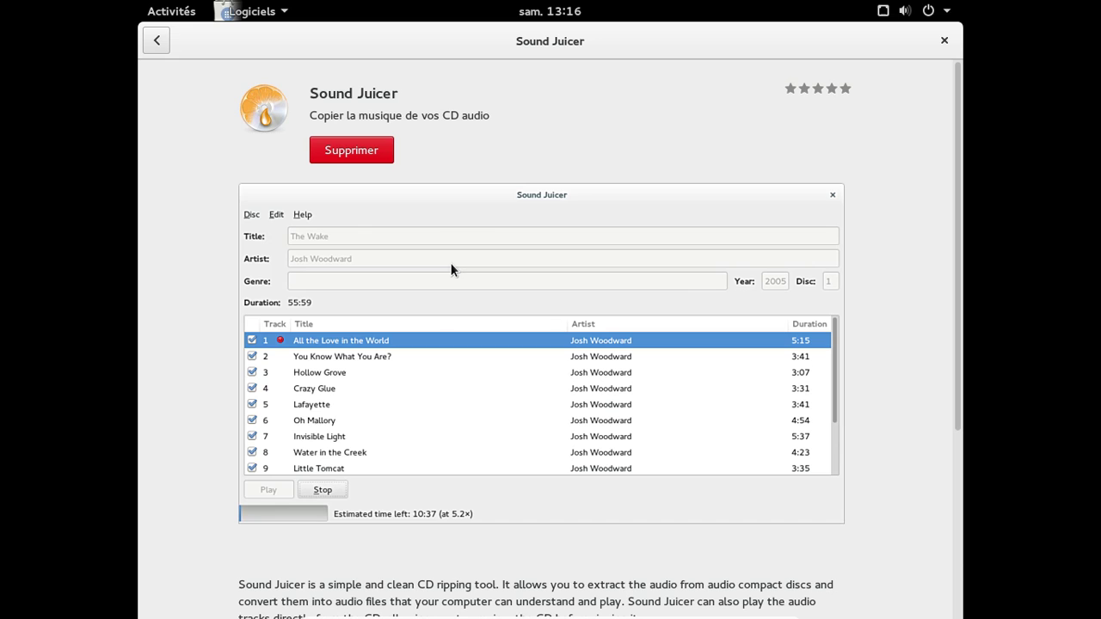
pyautogui.click(156, 43)
pyautogui.click(245, 11)
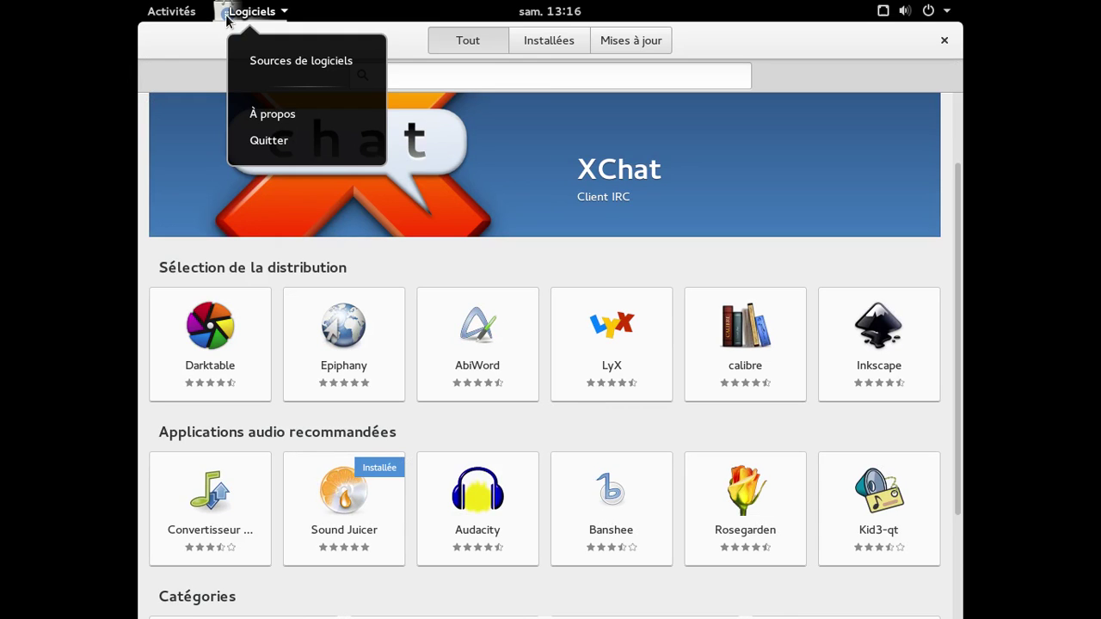
pyautogui.click(262, 61)
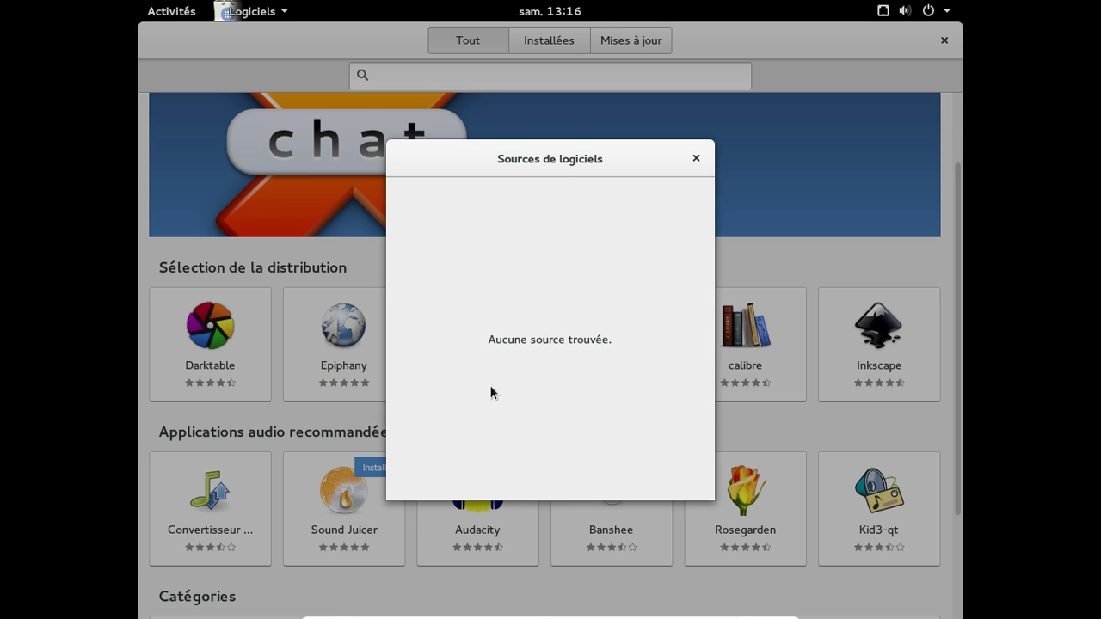
pyautogui.click(696, 159)
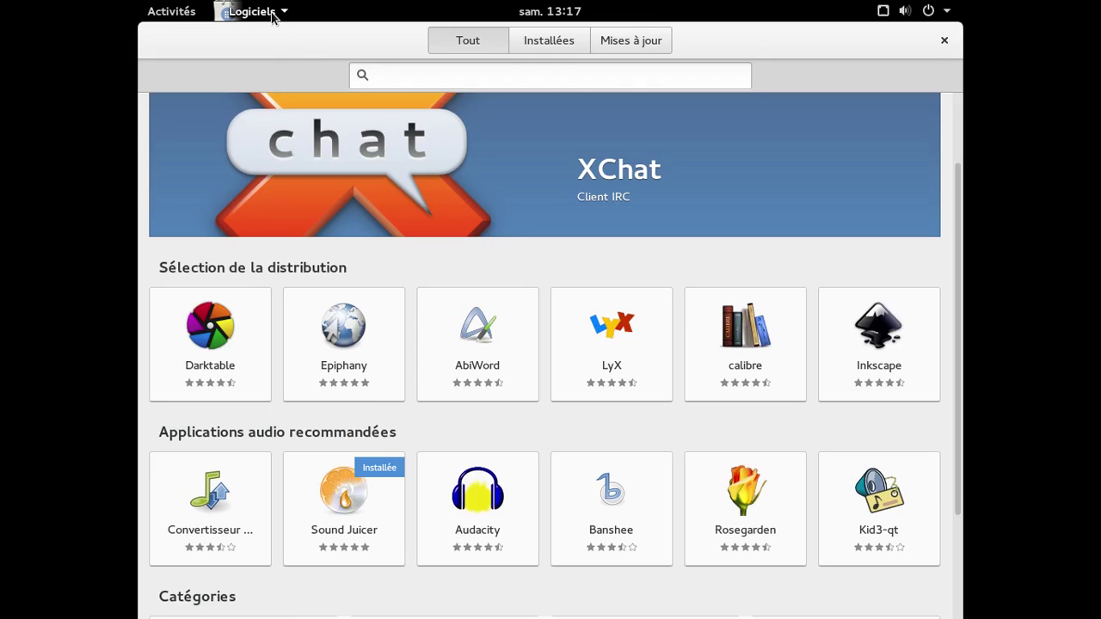
pyautogui.click(258, 11)
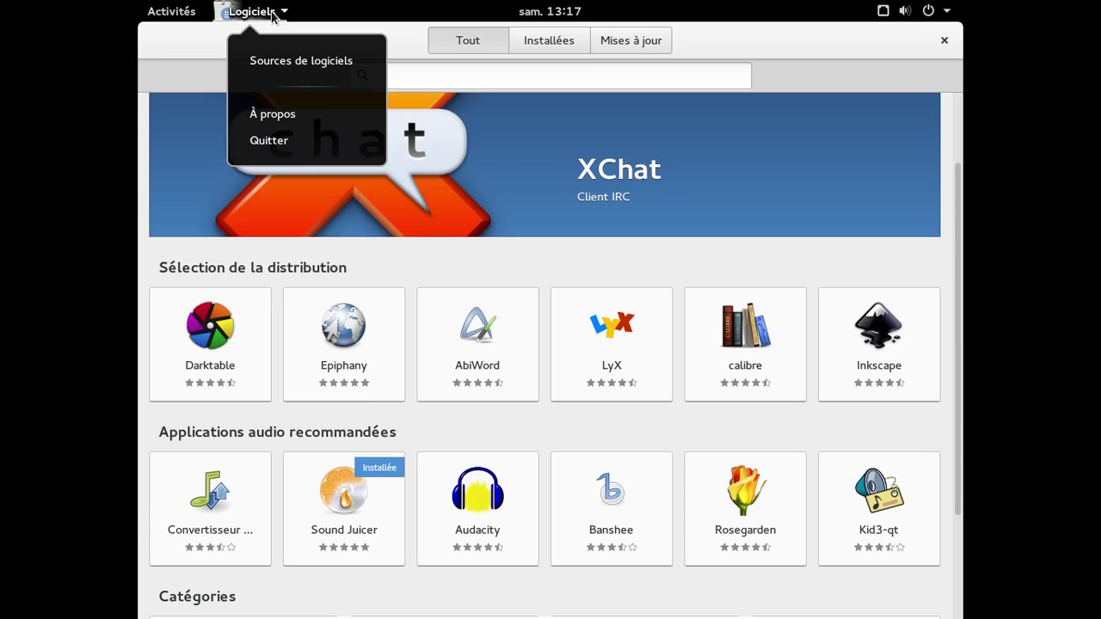
pyautogui.click(272, 13)
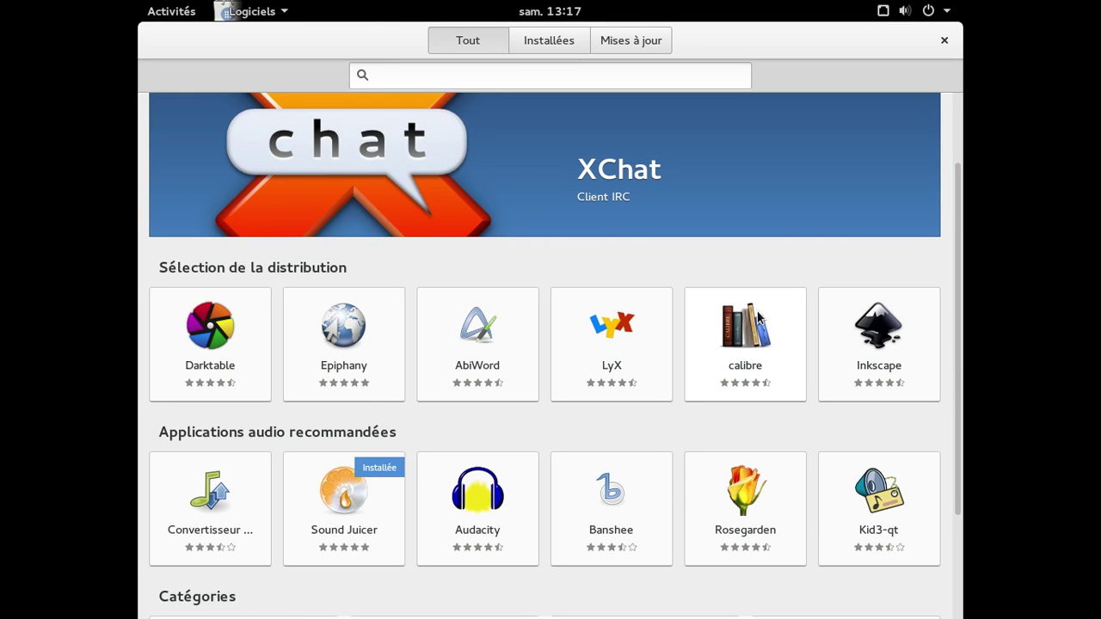
pyautogui.scroll(-2, 490, 332)
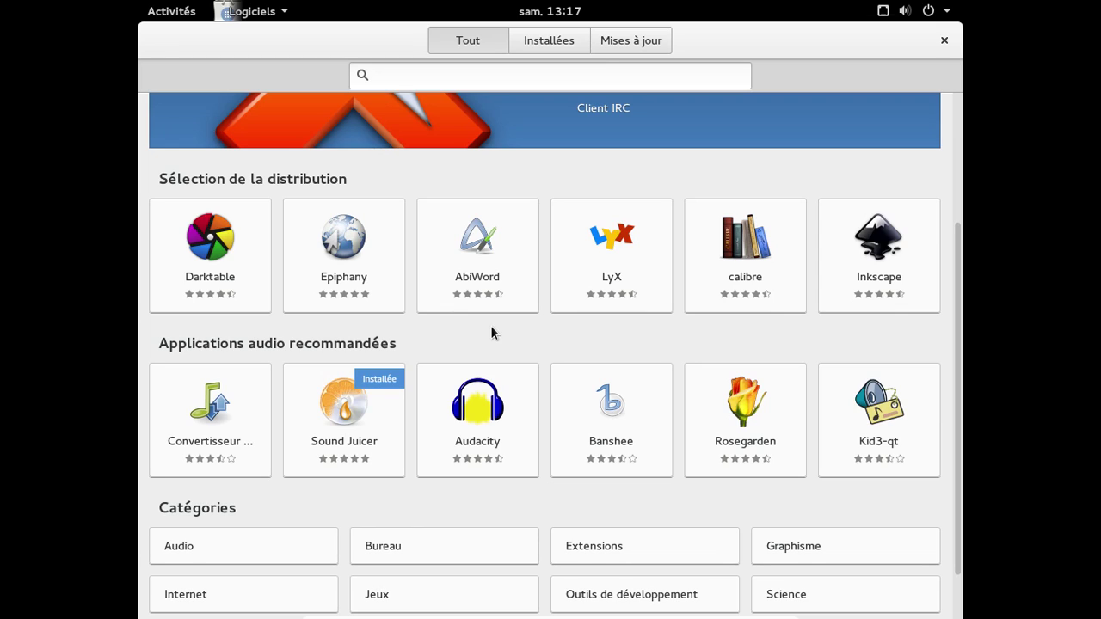
# - Install the Epiphany web browser from its GNOME Software page, then close GNOME Software
pyautogui.click(324, 266)
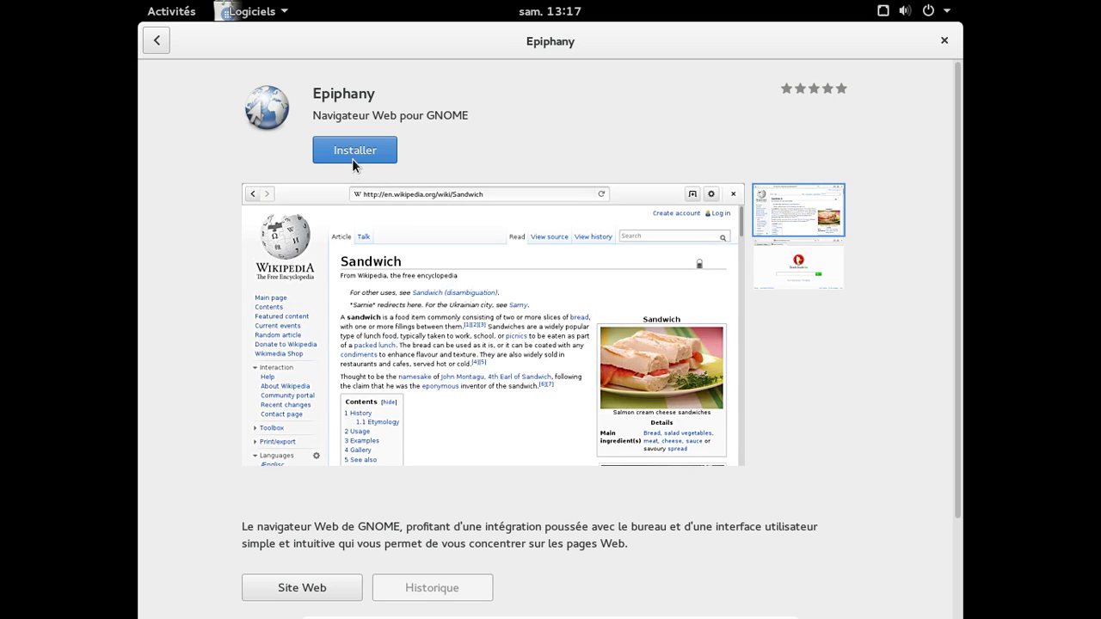
pyautogui.click(350, 155)
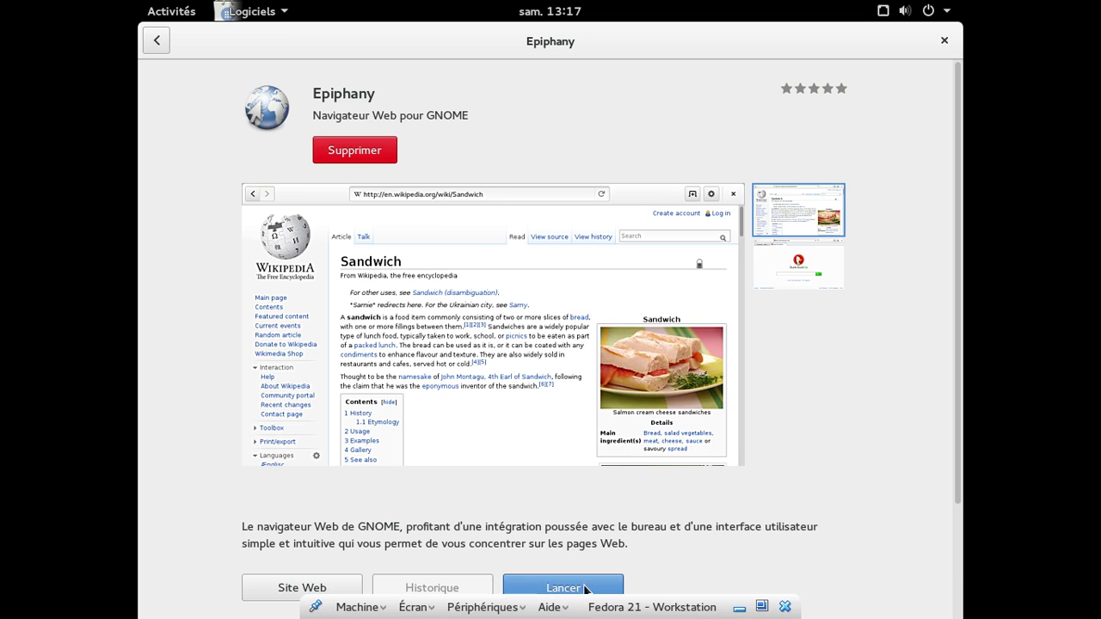
pyautogui.click(940, 42)
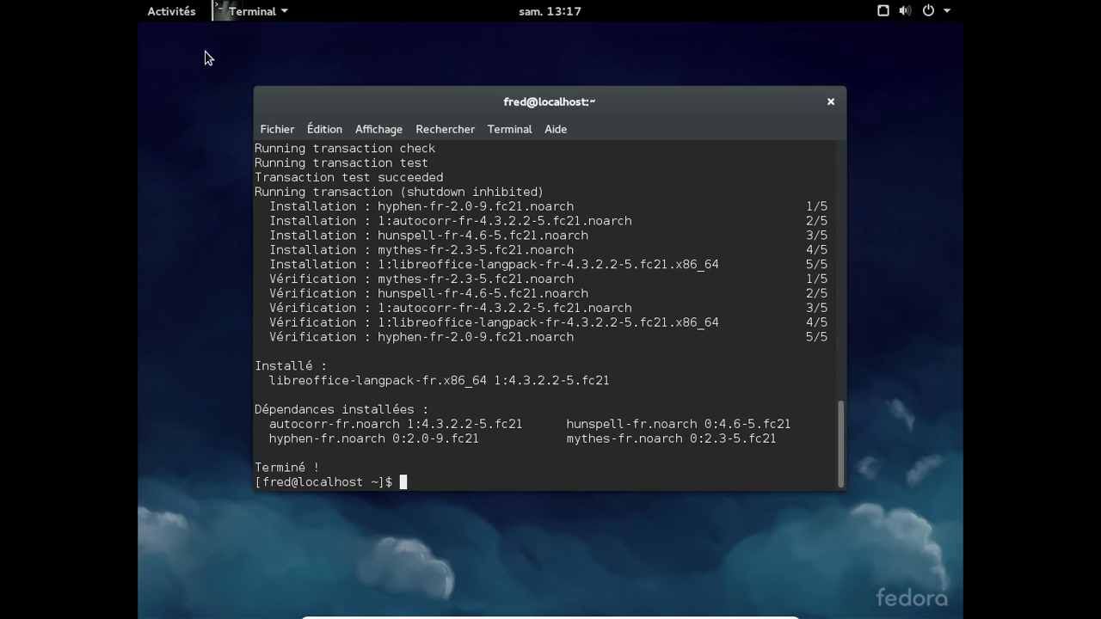
# - Launch Firefox from Activities, enlarge its window, and load rpmfusion.org after removing the stray hyphen
pyautogui.click(191, 17)
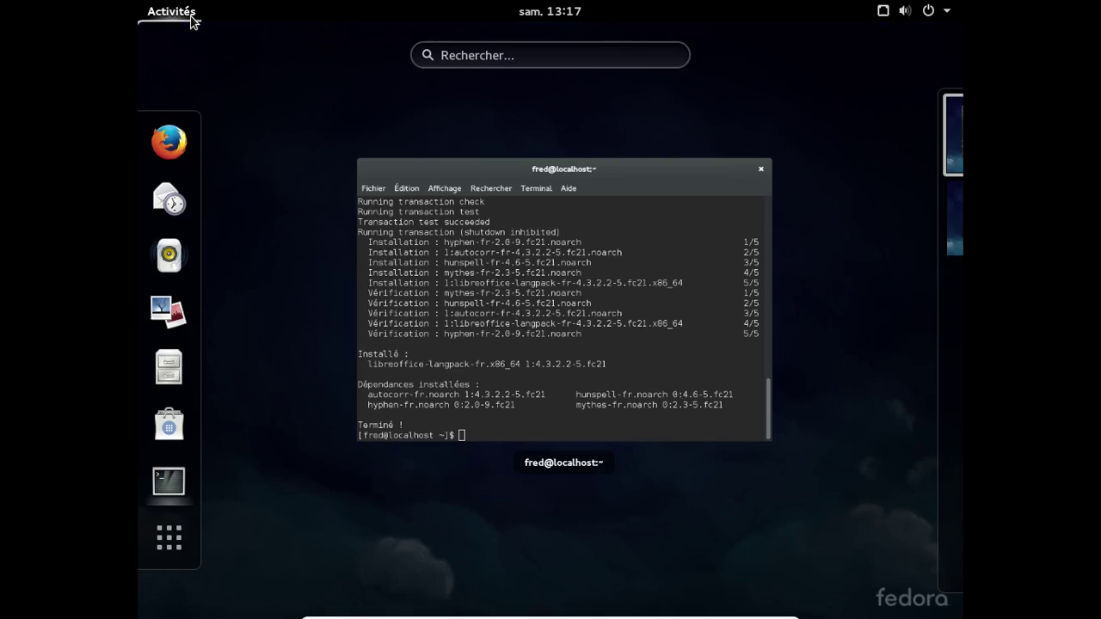
pyautogui.click(182, 149)
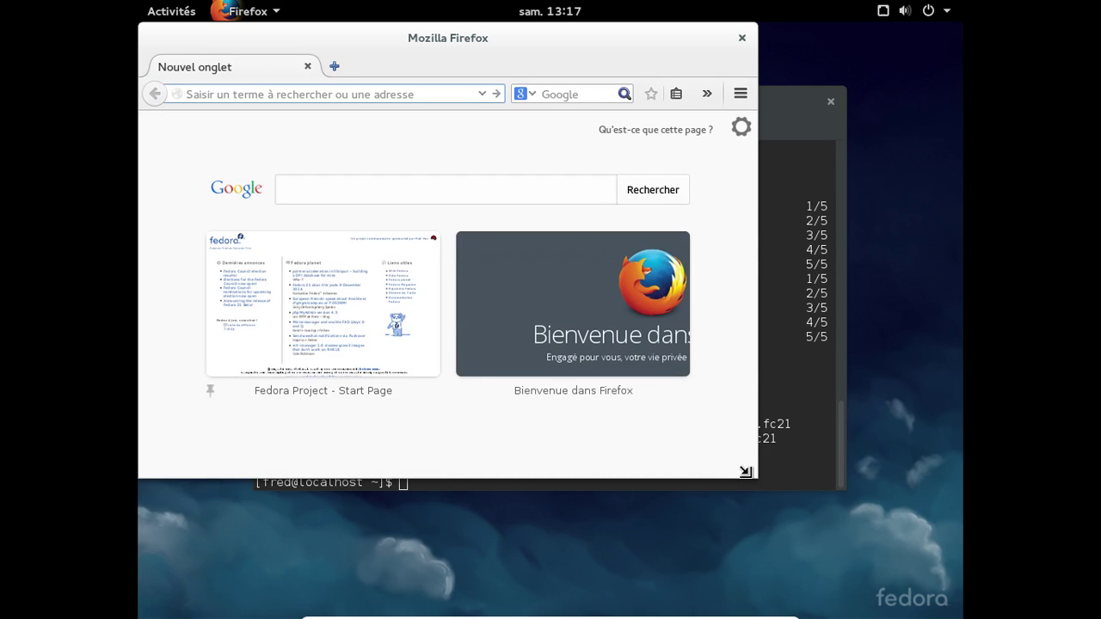
pyautogui.moveTo(747, 472); pyautogui.dragTo(890, 569)
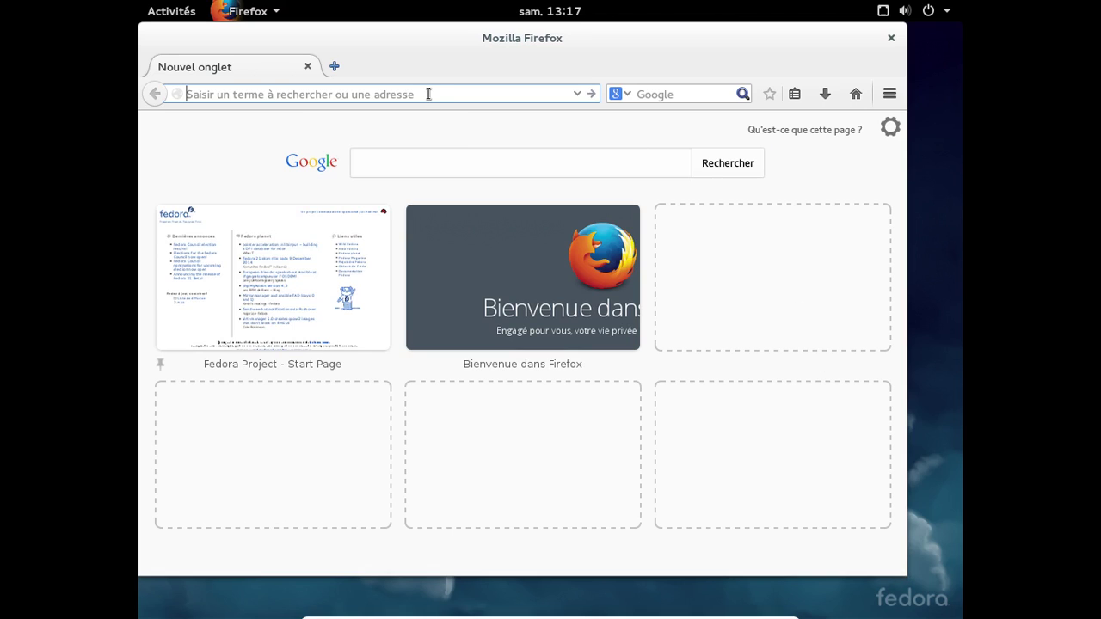
pyautogui.write('rpm-fusion.org')
pyautogui.press('Return')
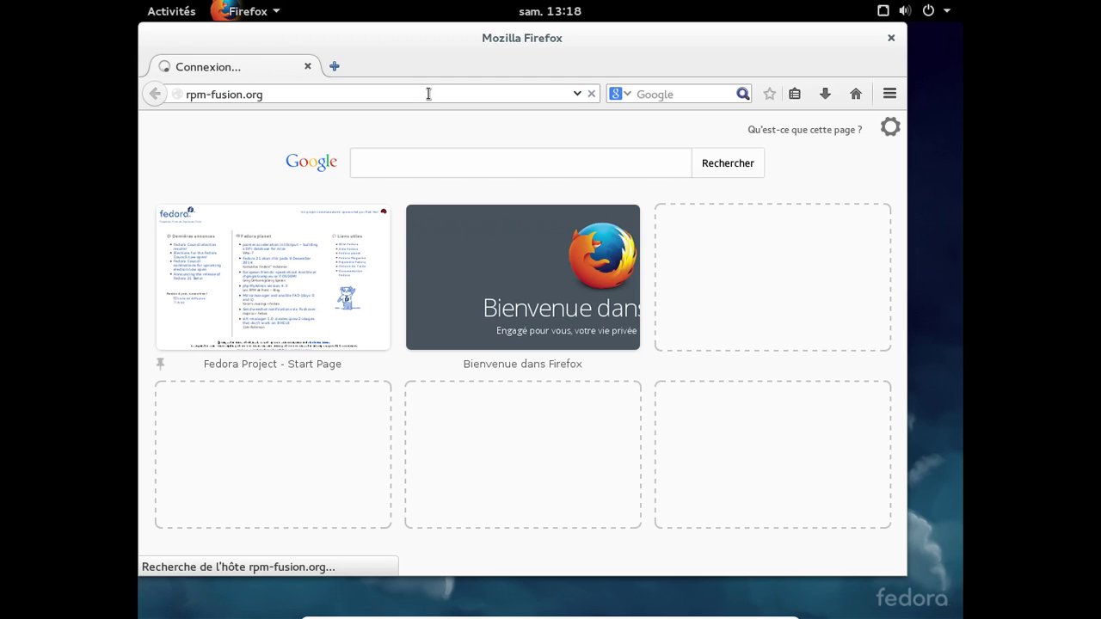
pyautogui.click(211, 90)
pyautogui.press('BackSpace')
pyautogui.press('Return')
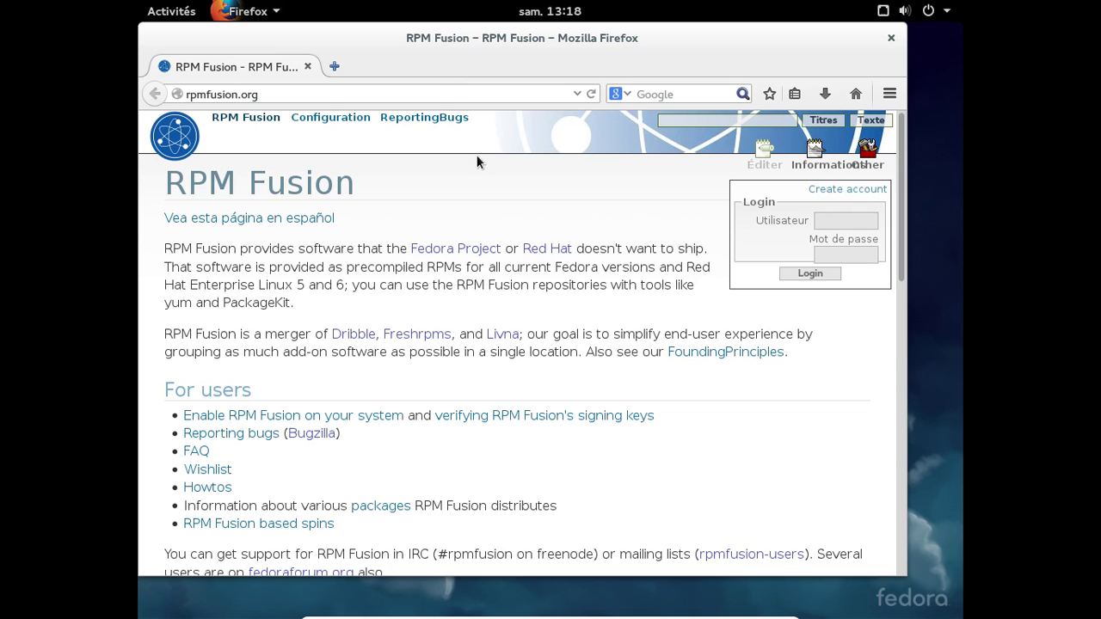
# - Scroll through the RPM Fusion home page to see its user links and repository table
pyautogui.scroll(-2, 575, 299)
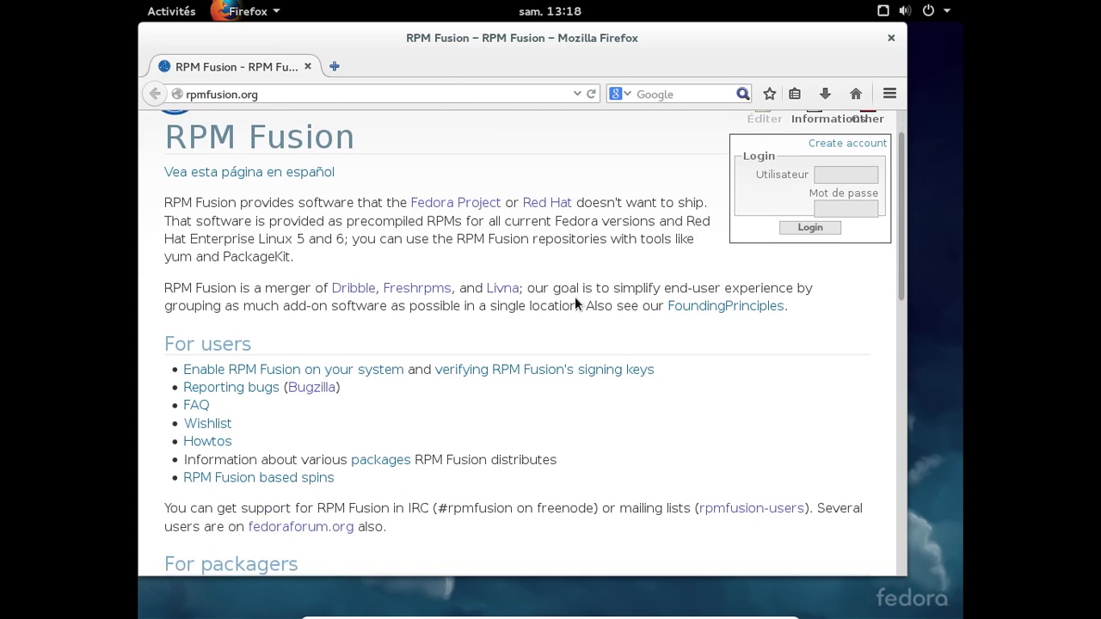
pyautogui.scroll(-1, 576, 303)
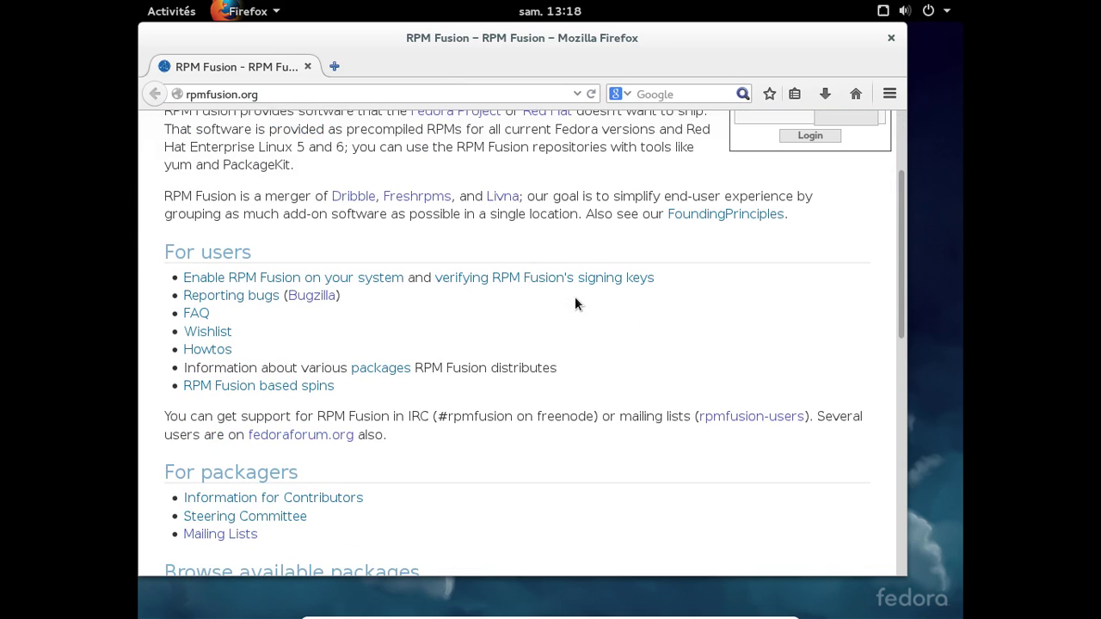
pyautogui.scroll(-2, 574, 297)
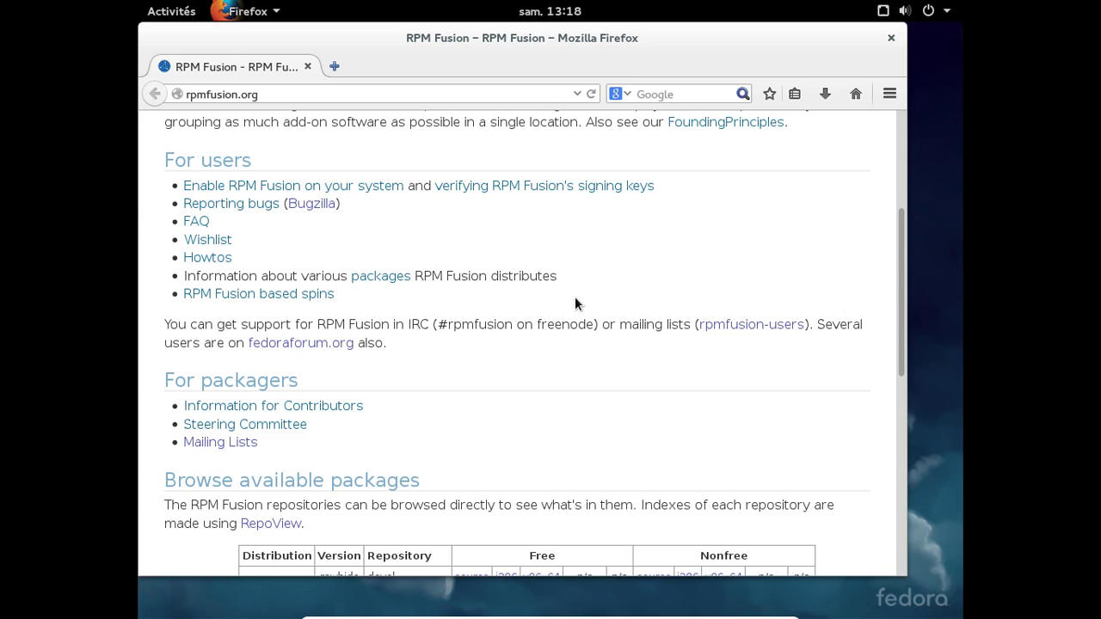
pyautogui.scroll(-2, 574, 297)
pyautogui.scroll(-2, 575, 299)
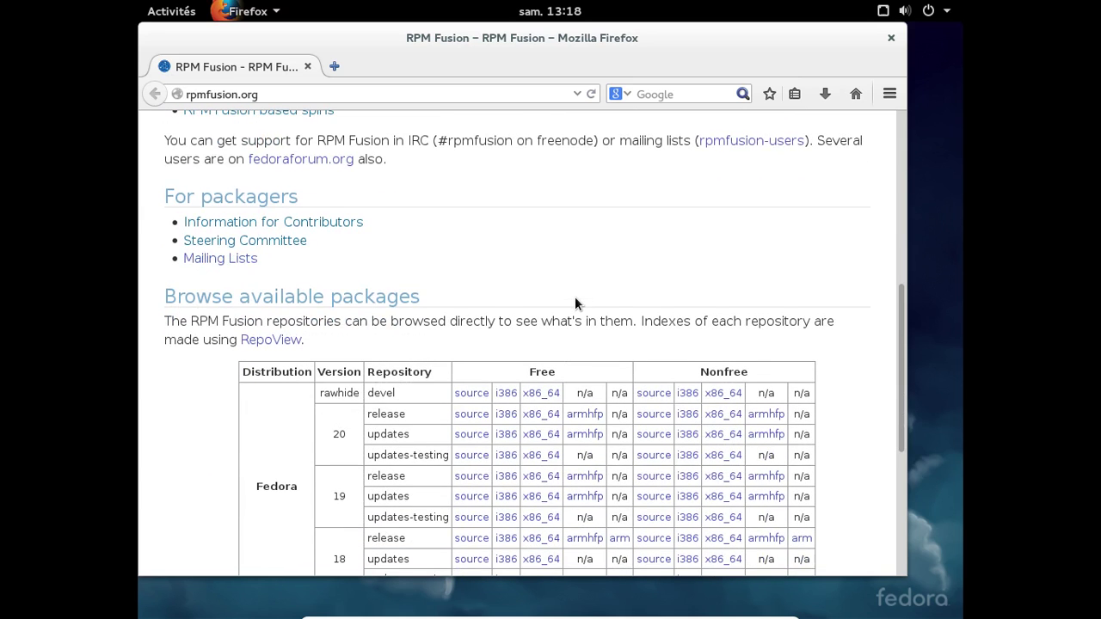
pyautogui.scroll(-3, 575, 296)
pyautogui.scroll(-3, 576, 301)
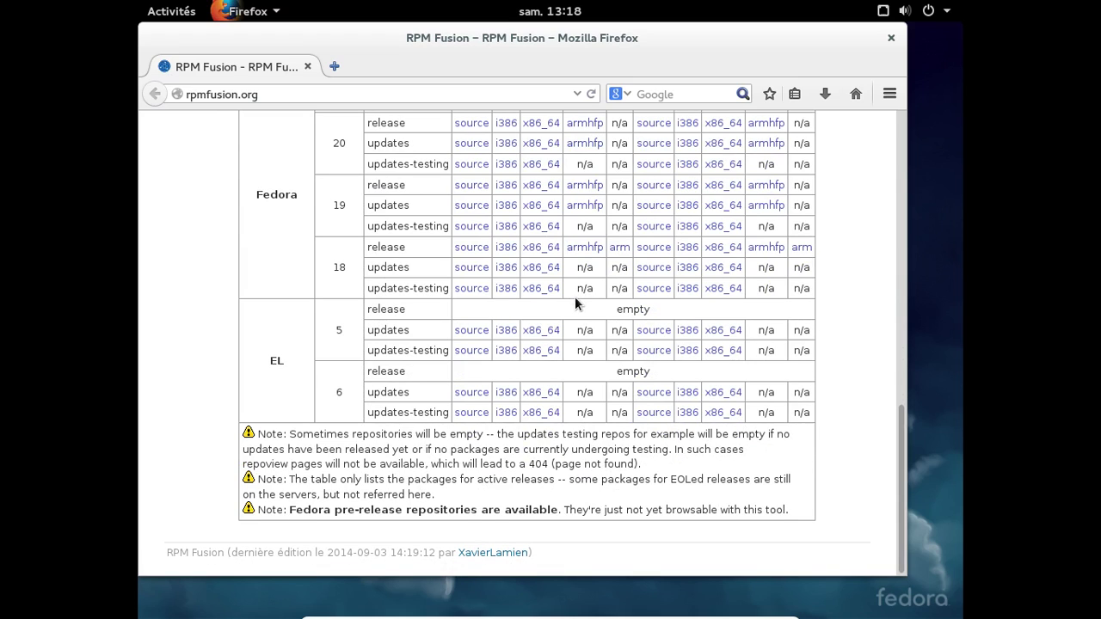
pyautogui.scroll(5, 575, 297)
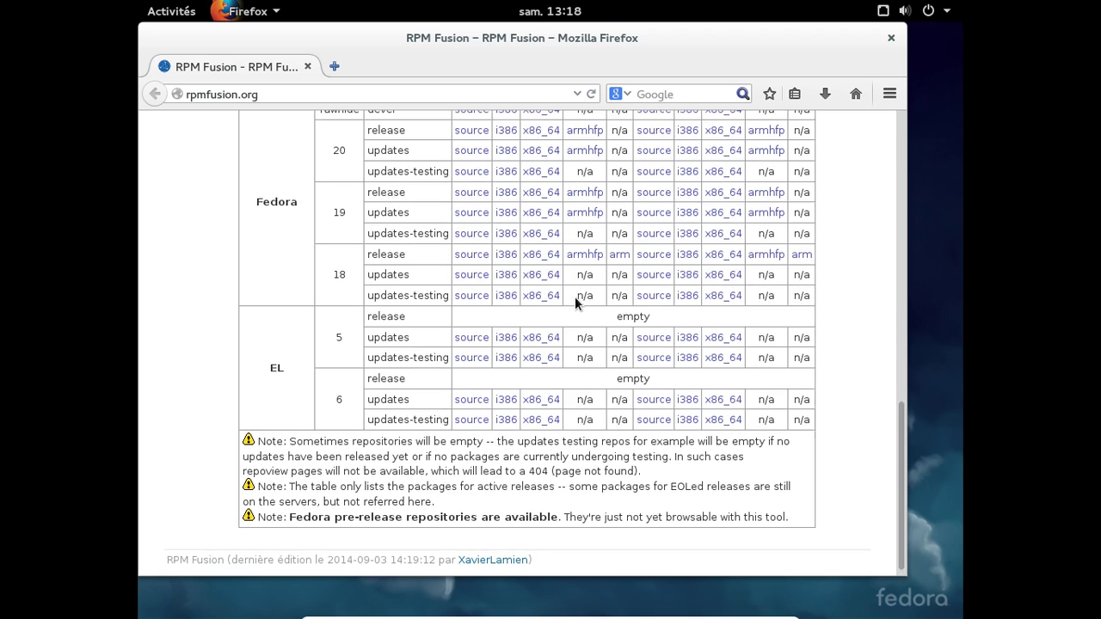
pyautogui.scroll(5, 574, 297)
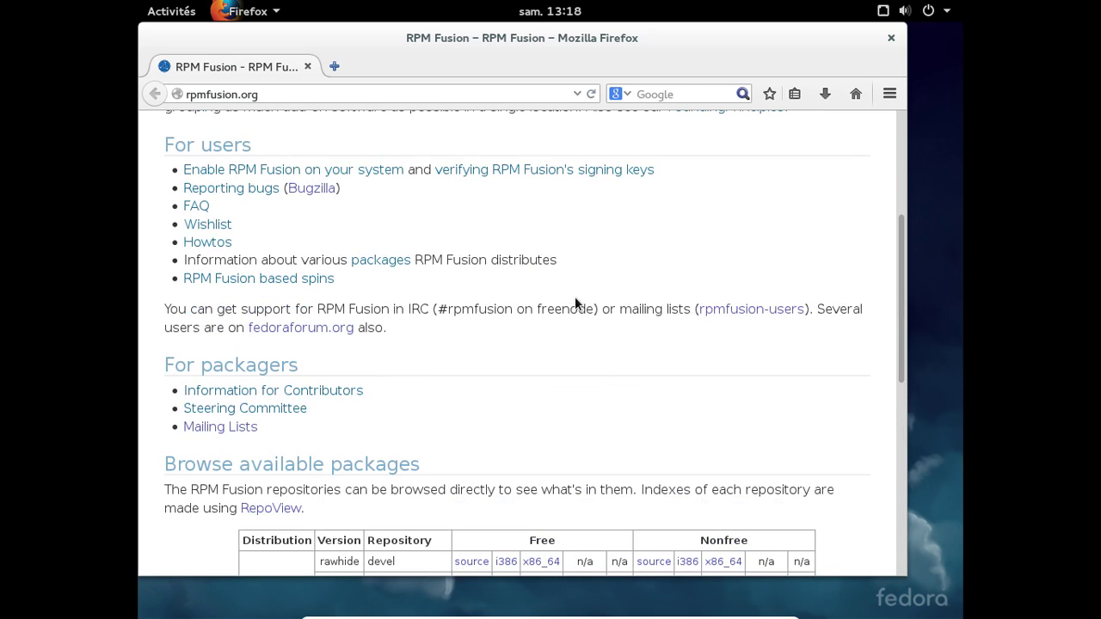
# - Open the 'Enable RPM Fusion on your system' page and select the Fedora install command
pyautogui.click(375, 171)
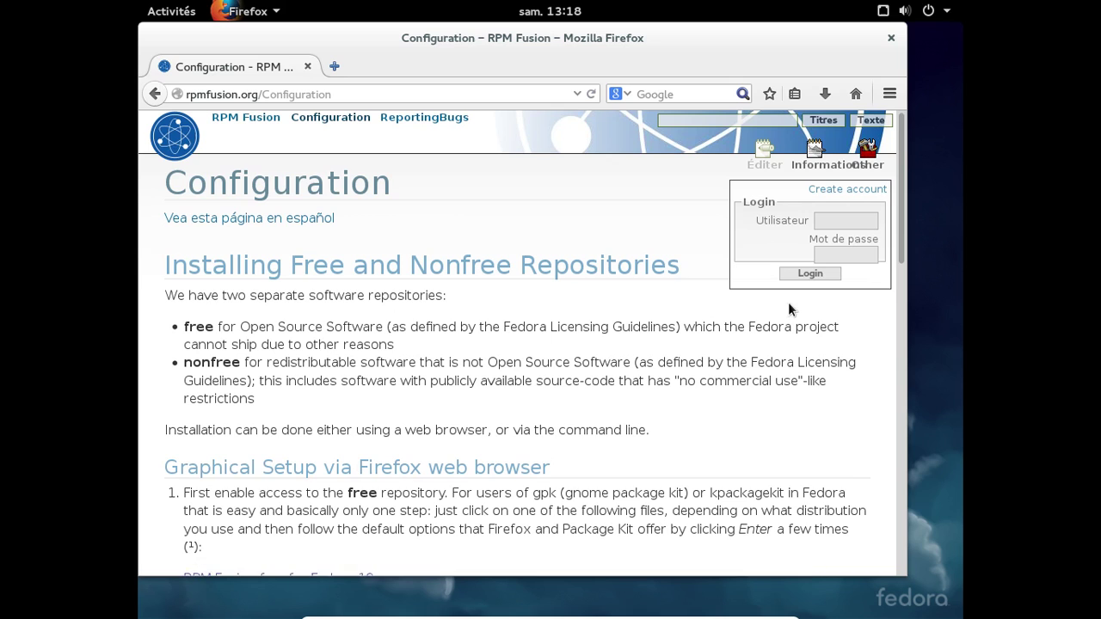
pyautogui.scroll(-4, 785, 303)
pyautogui.scroll(-7, 785, 303)
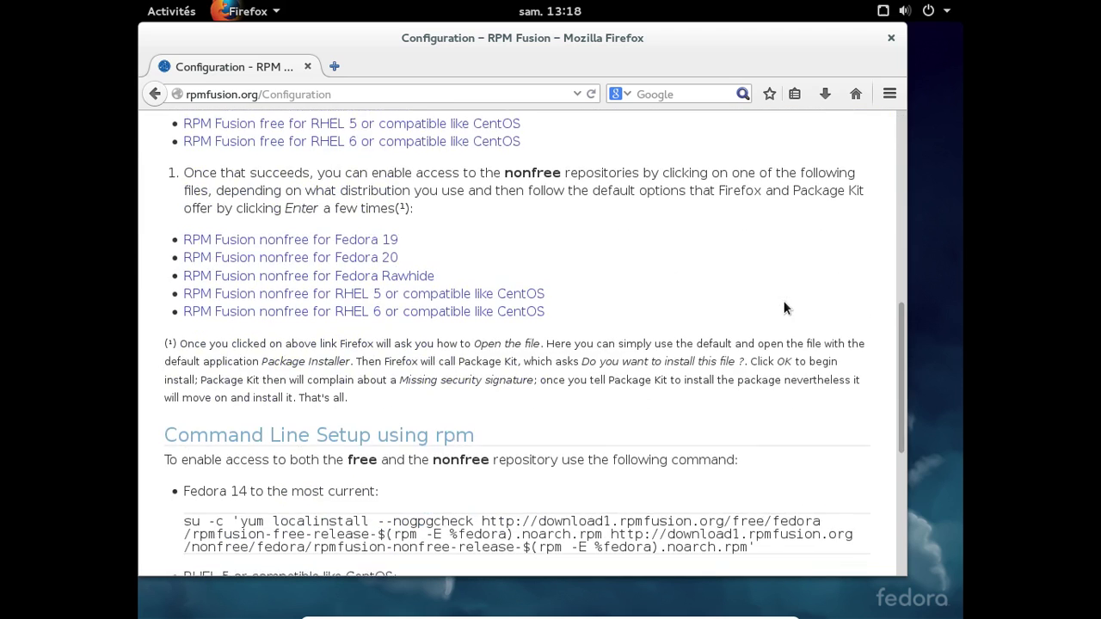
pyautogui.scroll(-5, 785, 307)
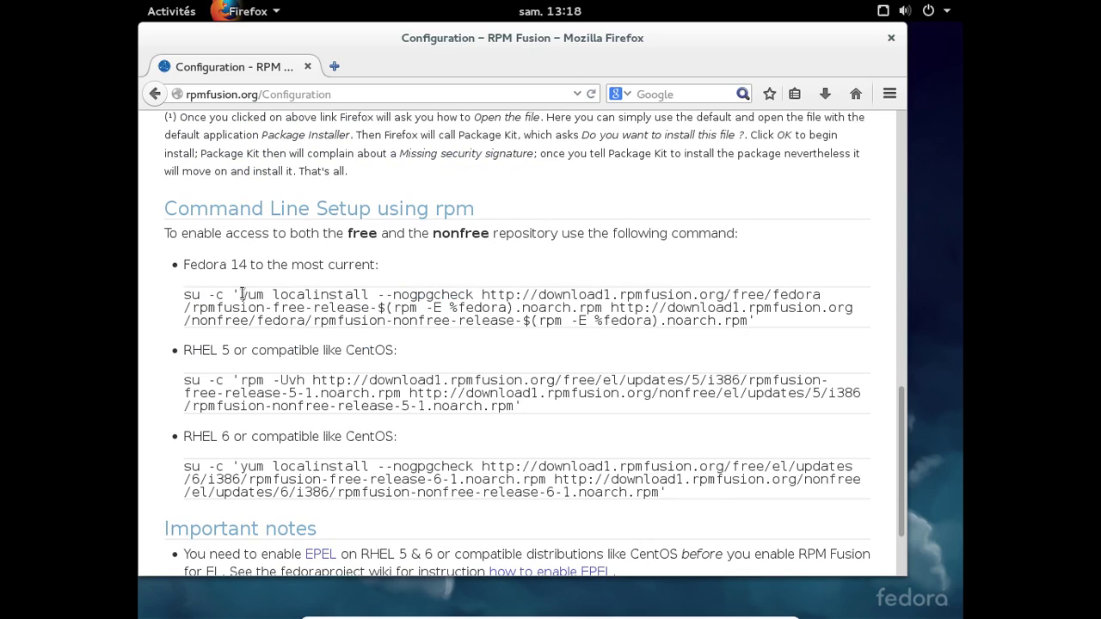
pyautogui.moveTo(241, 294); pyautogui.dragTo(751, 322)
pyautogui.press('cmd+c')
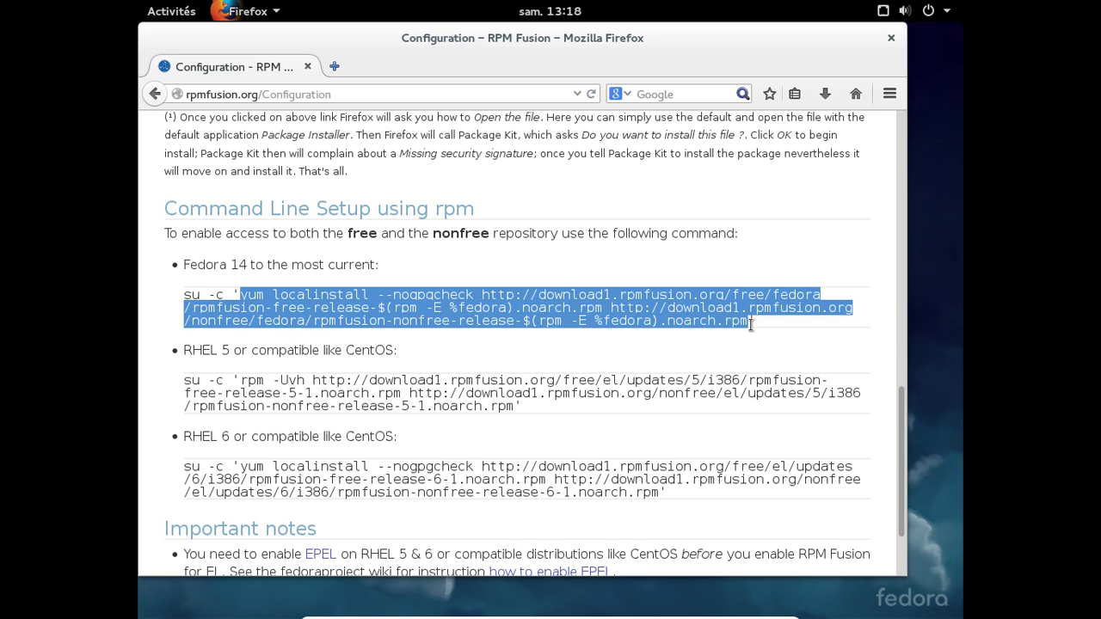
# - In Terminal, run the pasted command with sudo, confirm with y, then exit the session
pyautogui.hotkey('alt', 'Tab')
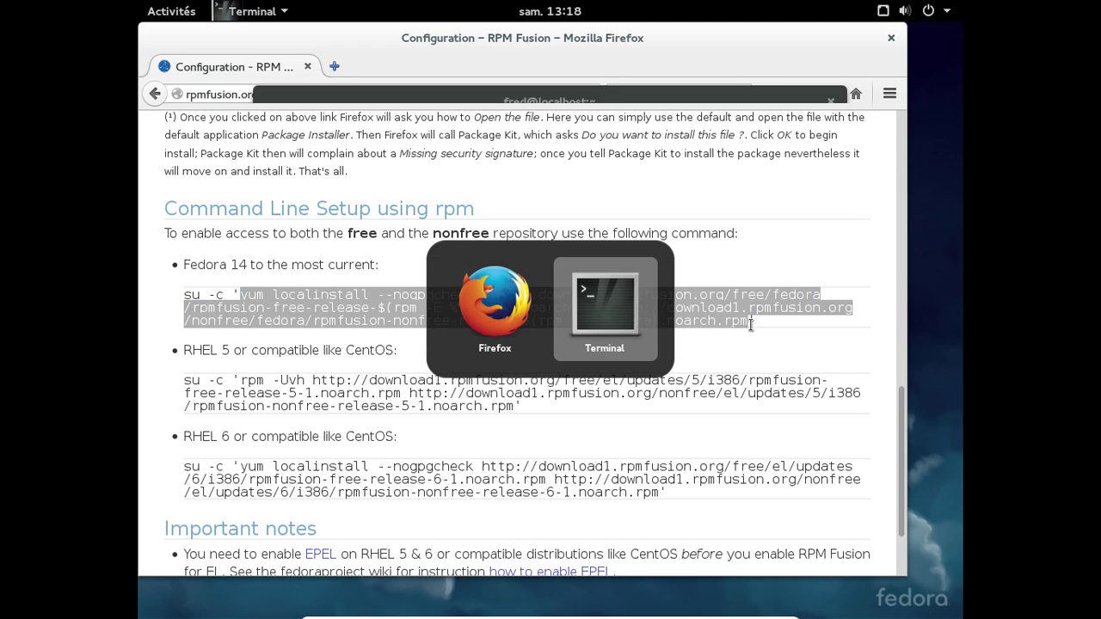
pyautogui.write('sudo')
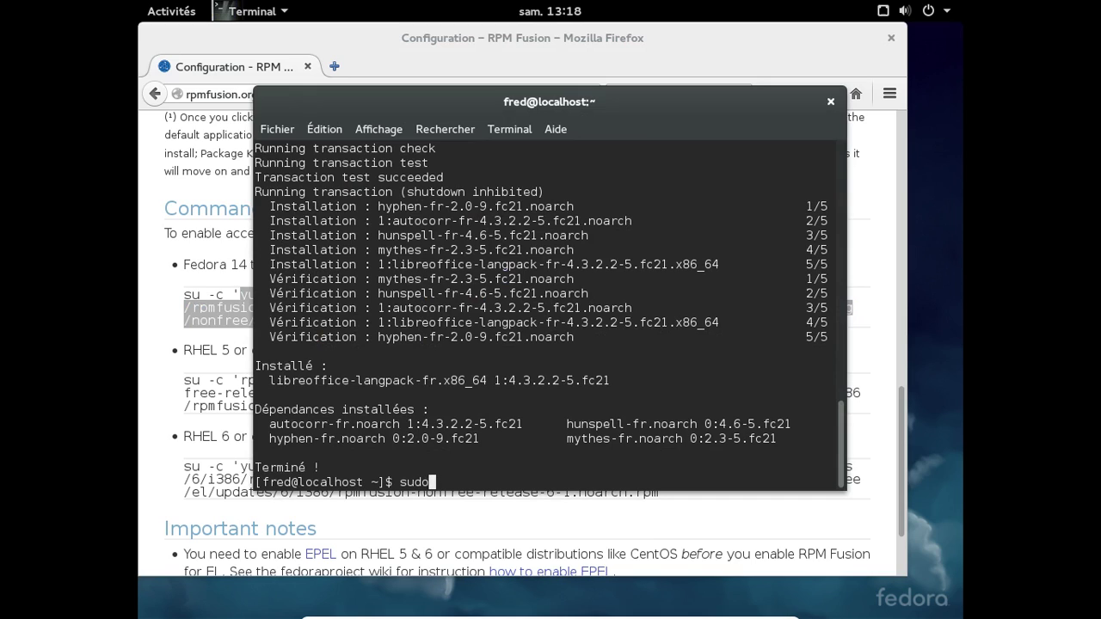
pyautogui.click(337, 127)
pyautogui.click(338, 175)
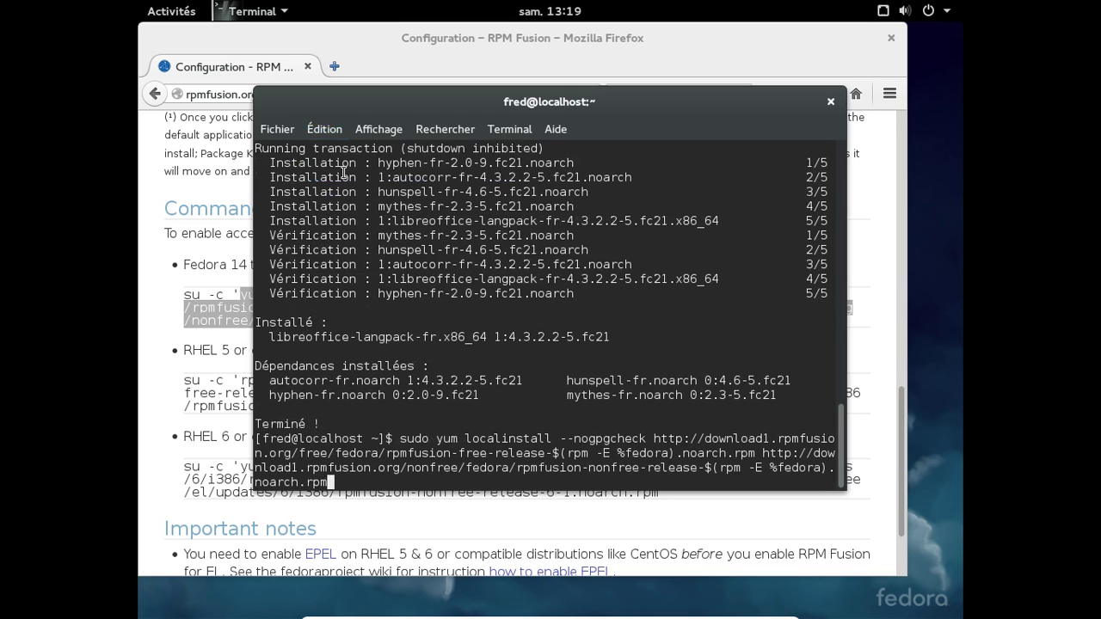
pyautogui.press('Return')
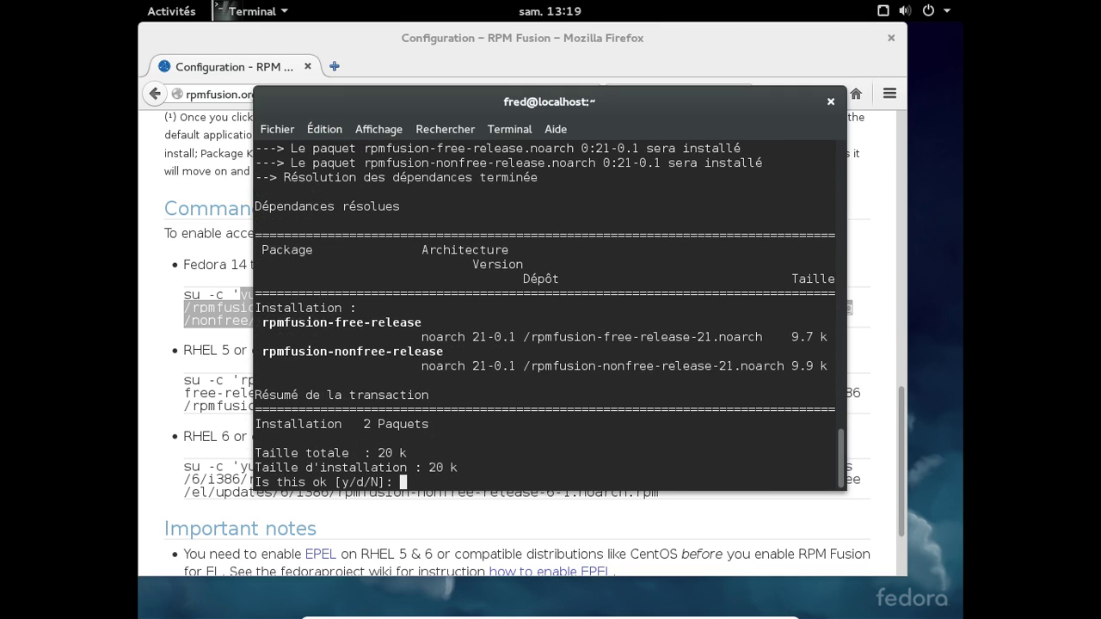
pyautogui.write('y')
pyautogui.press('Return')
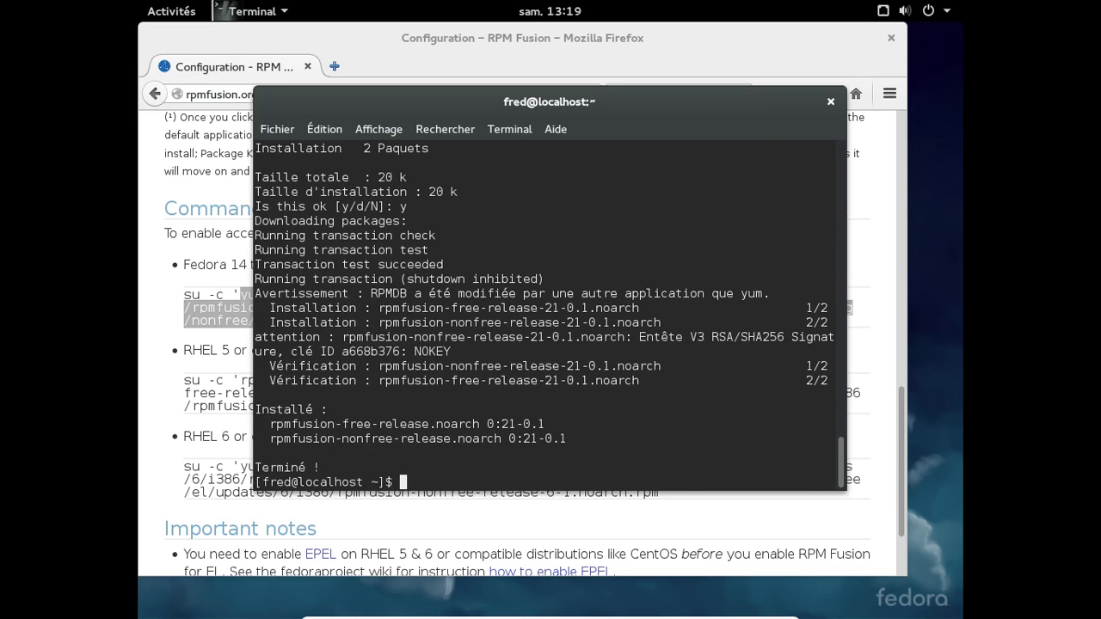
pyautogui.write('exit')
pyautogui.press('Return')
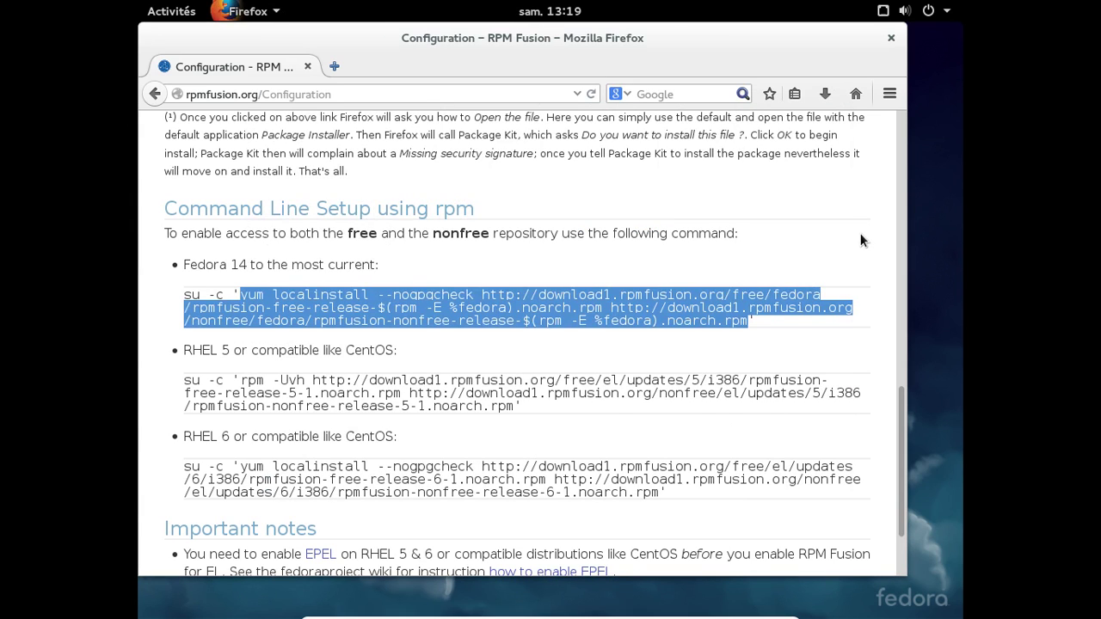
# - Go back from the Configuration page to rpmfusion.org and scroll to the Browse available packages table
pyautogui.click(860, 237)
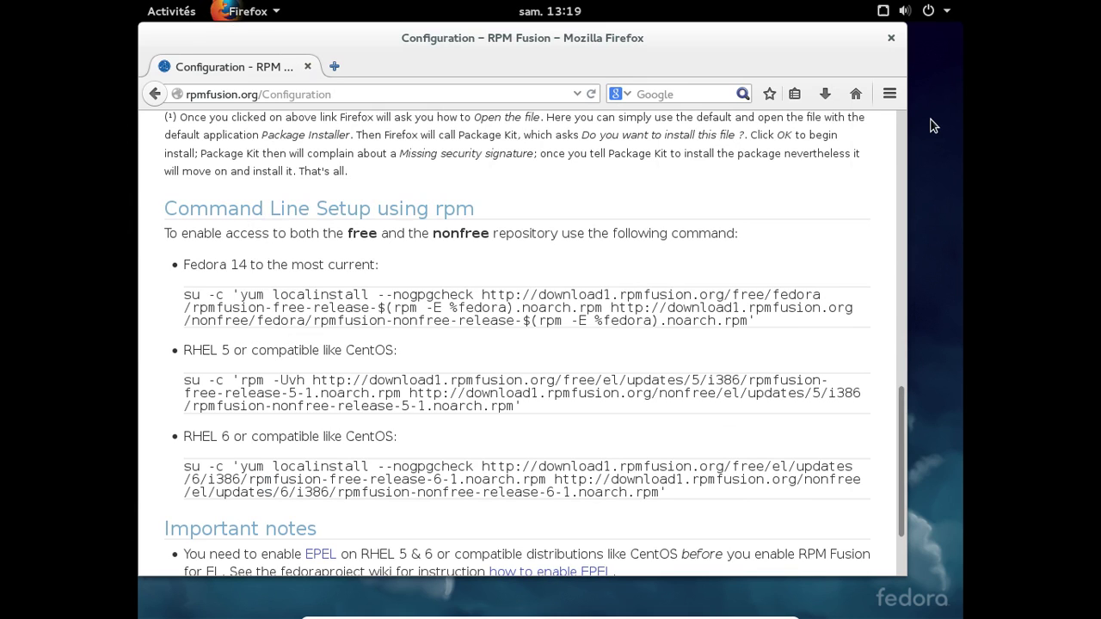
pyautogui.press('Home')
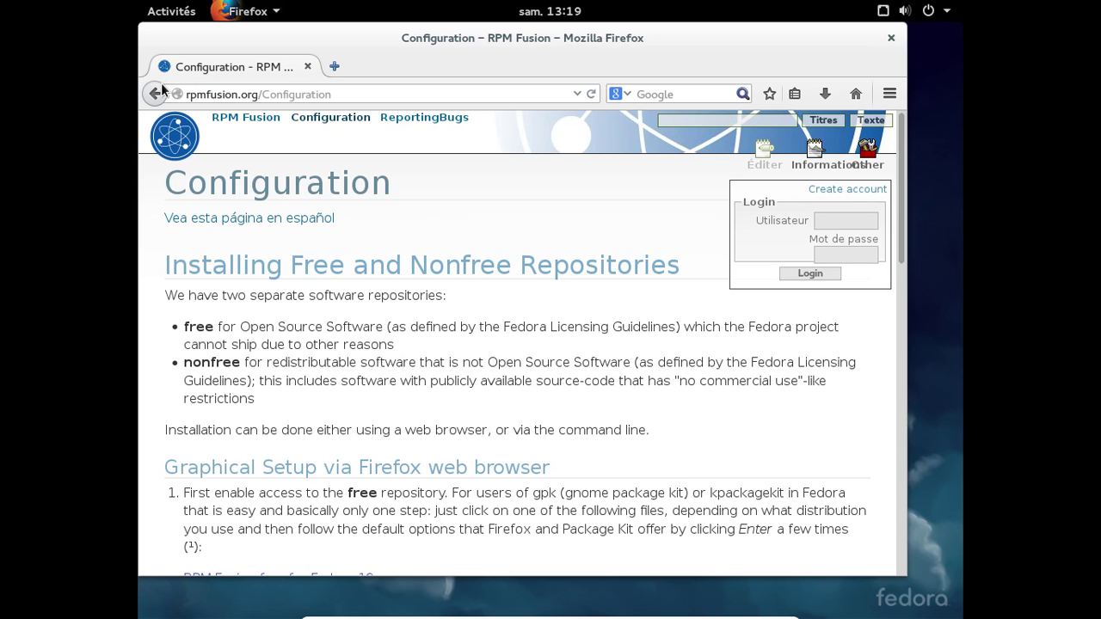
pyautogui.hotkey('alt', 'Left')
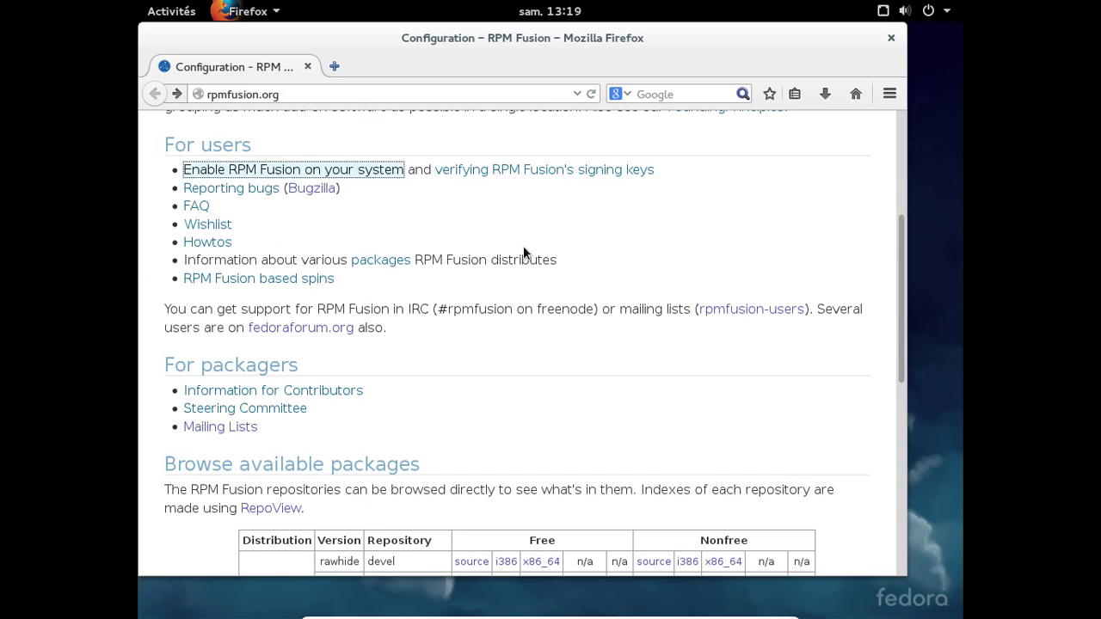
pyautogui.scroll(-2, 585, 242)
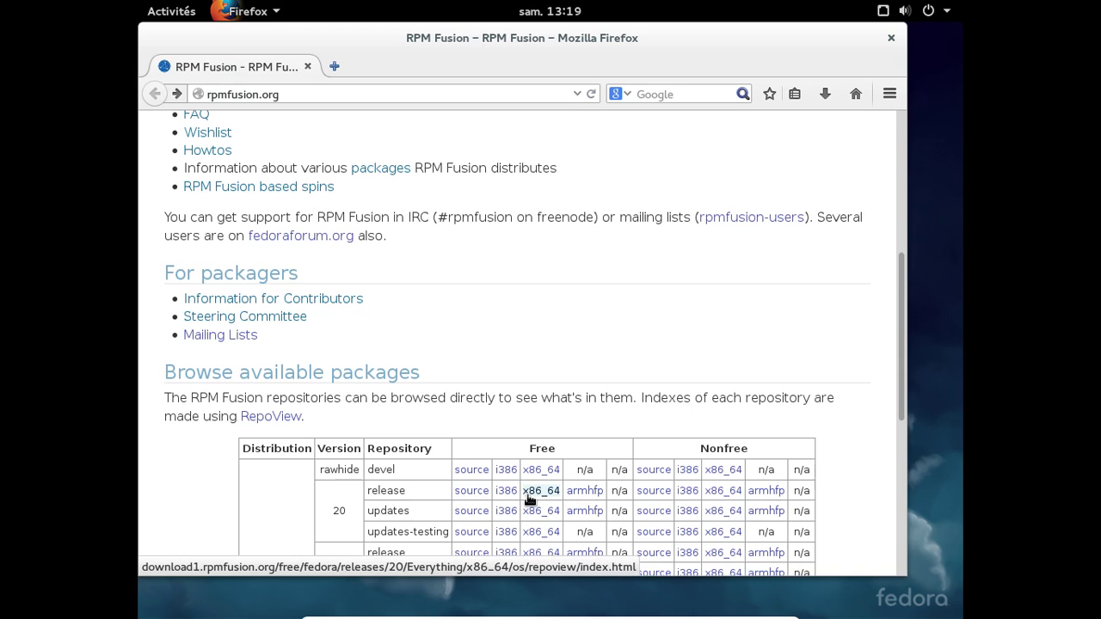
# - Open the Fedora 20 x86_64 free index, try release 21 (404), then open Sound and Video
pyautogui.click(527, 495)
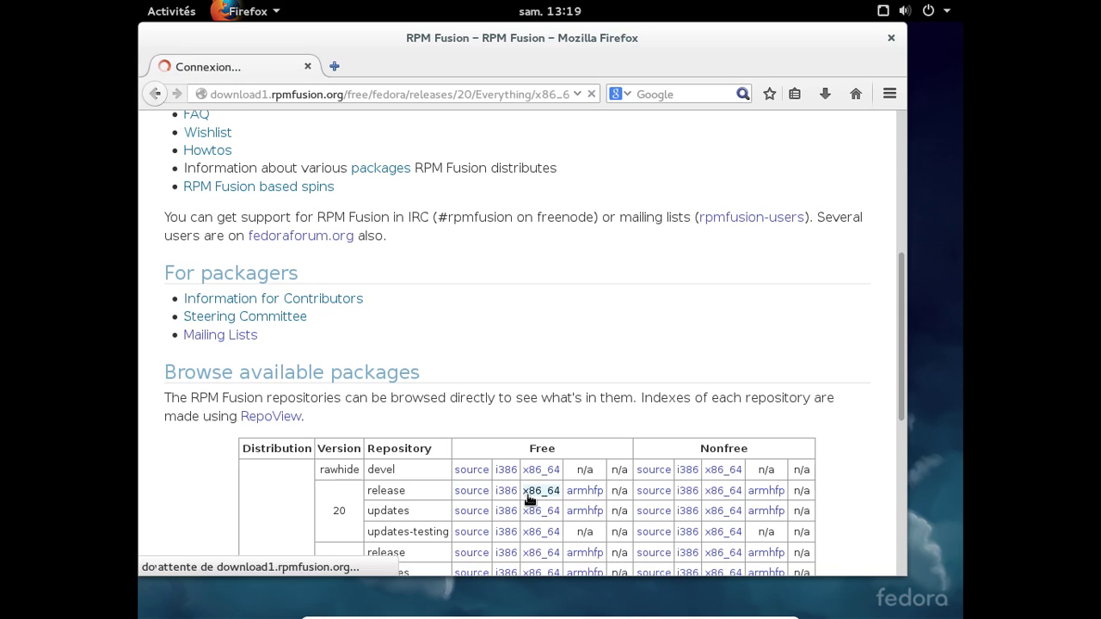
pyautogui.click(447, 92)
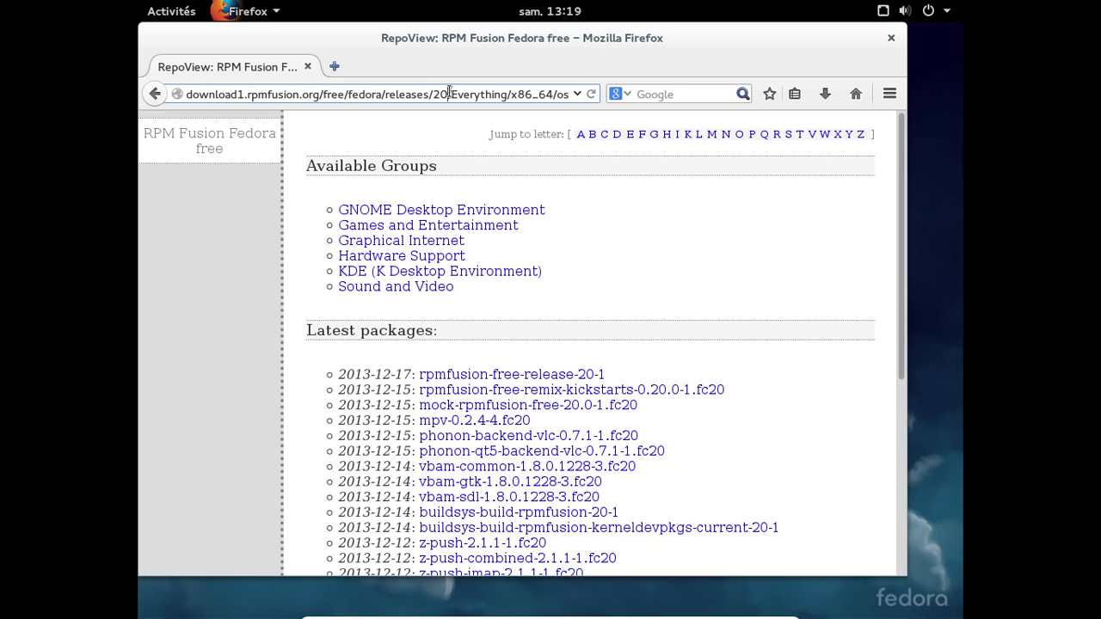
pyautogui.press('BackSpace')
pyautogui.write('1')
pyautogui.press('Return')
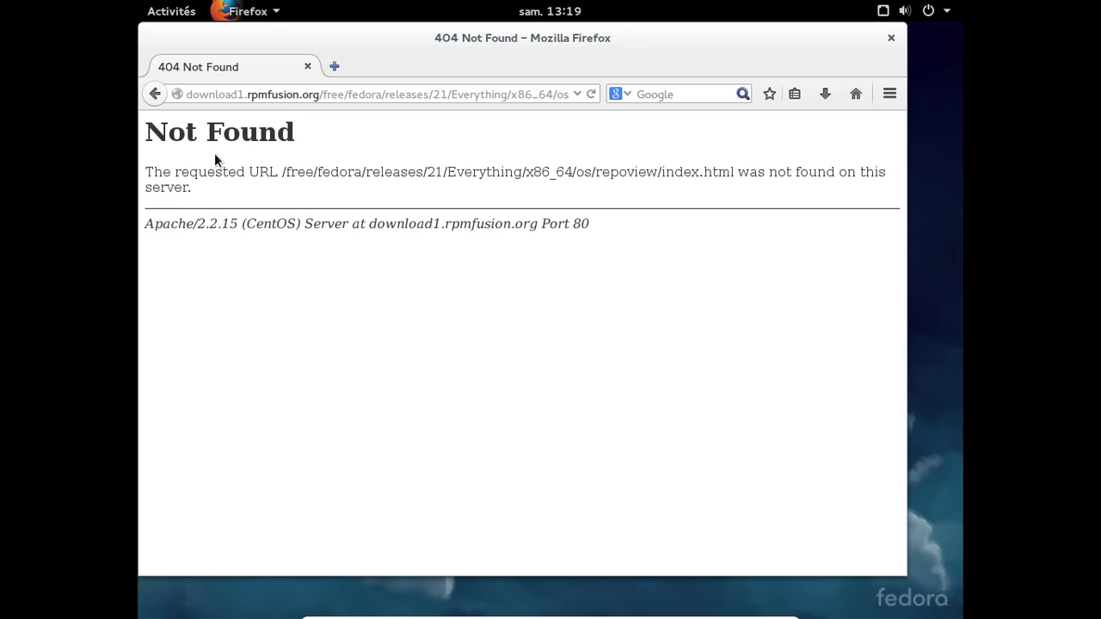
pyautogui.click(155, 94)
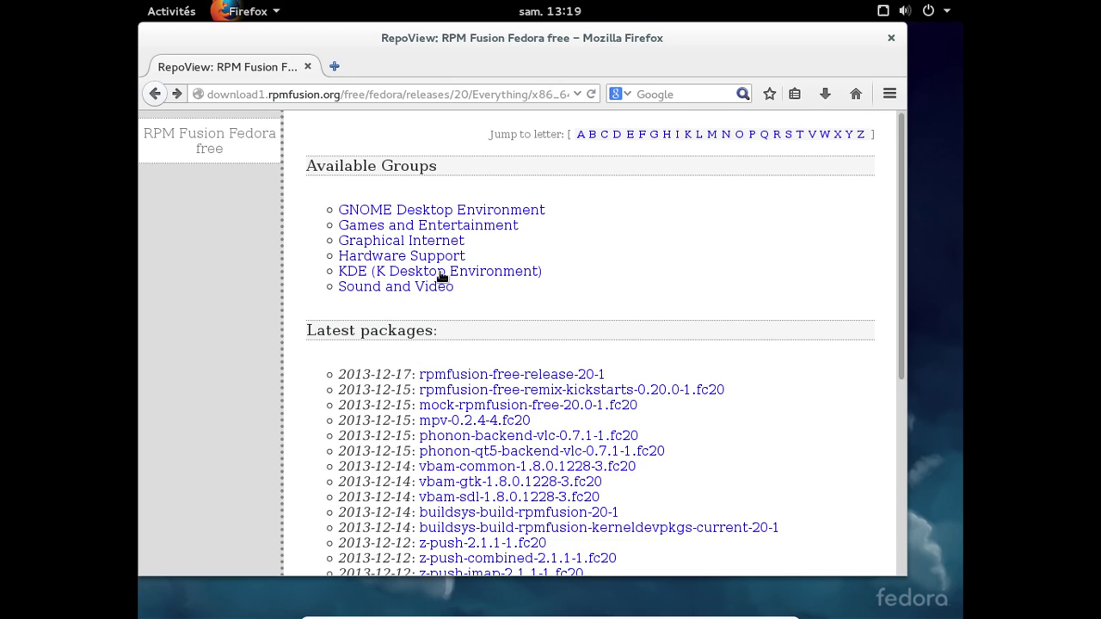
pyautogui.click(391, 287)
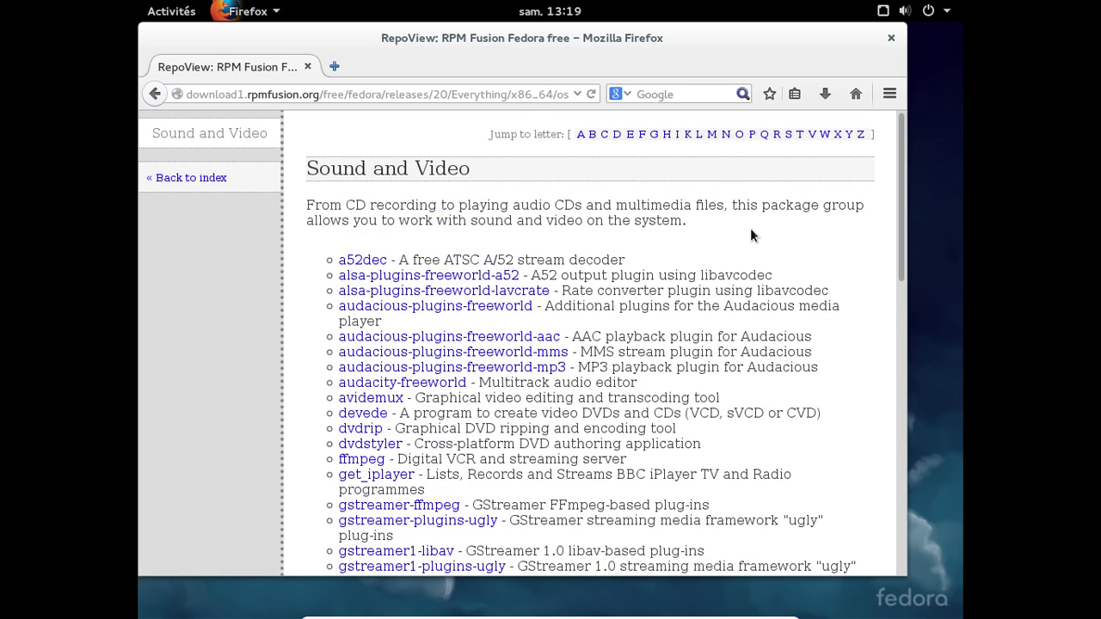
pyautogui.scroll(-2, 750, 228)
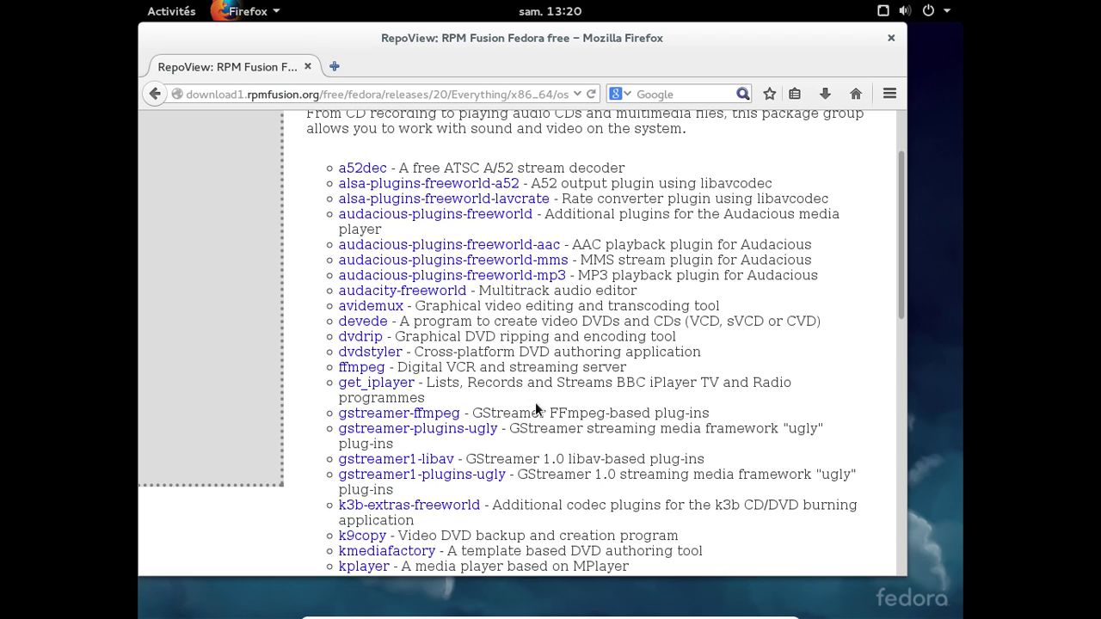
# - Search 'term' in the Activities overview and launch Terminal from the results
pyautogui.click(185, 13)
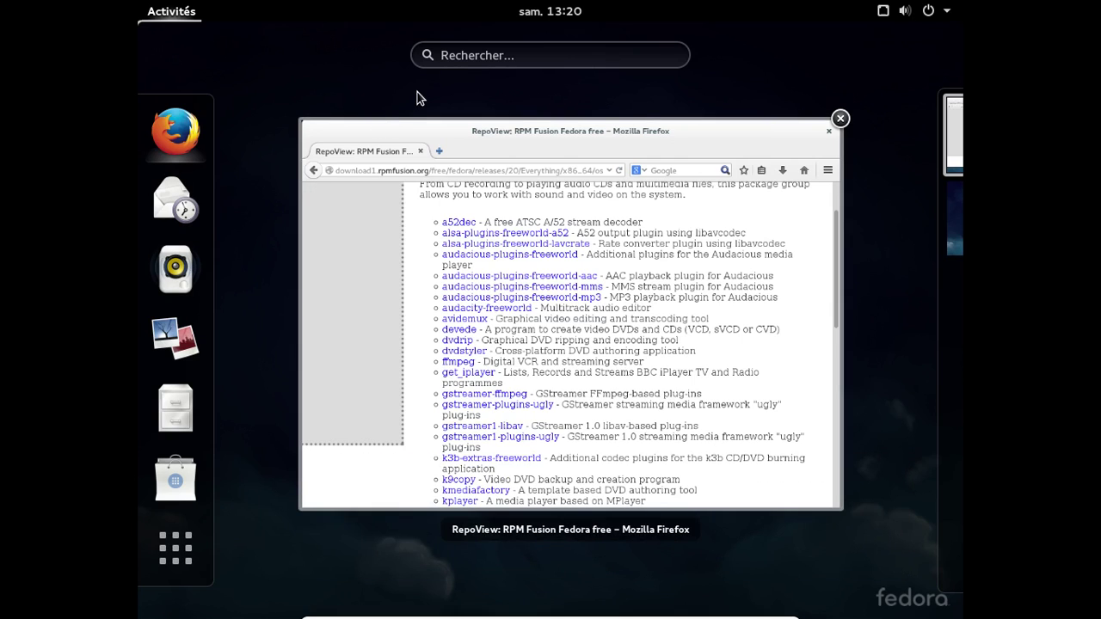
pyautogui.click(444, 56)
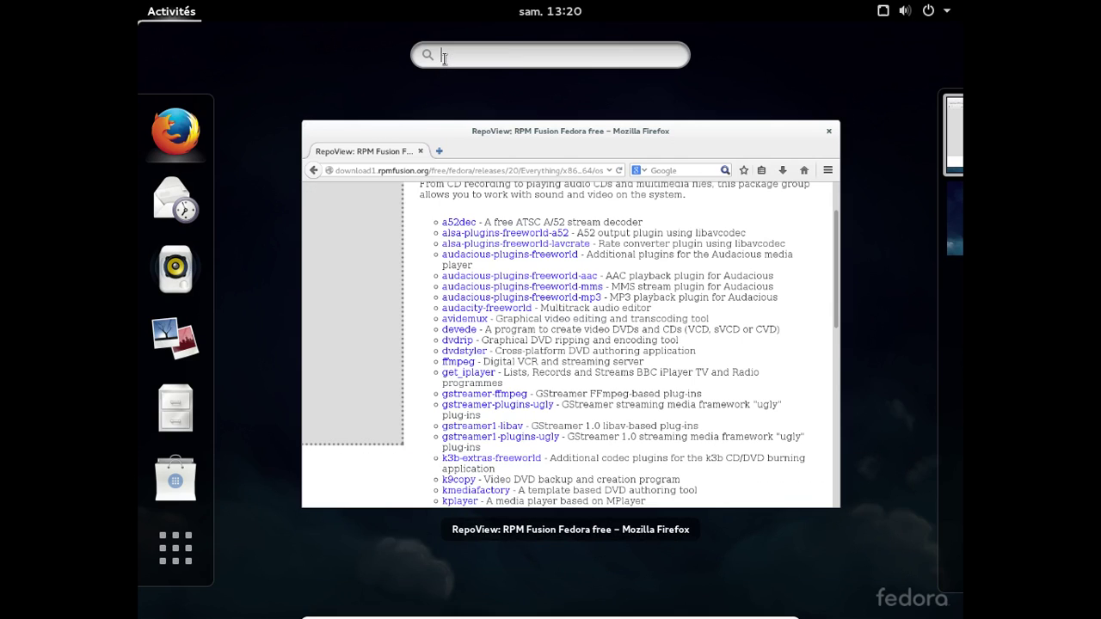
pyautogui.write('ryth')
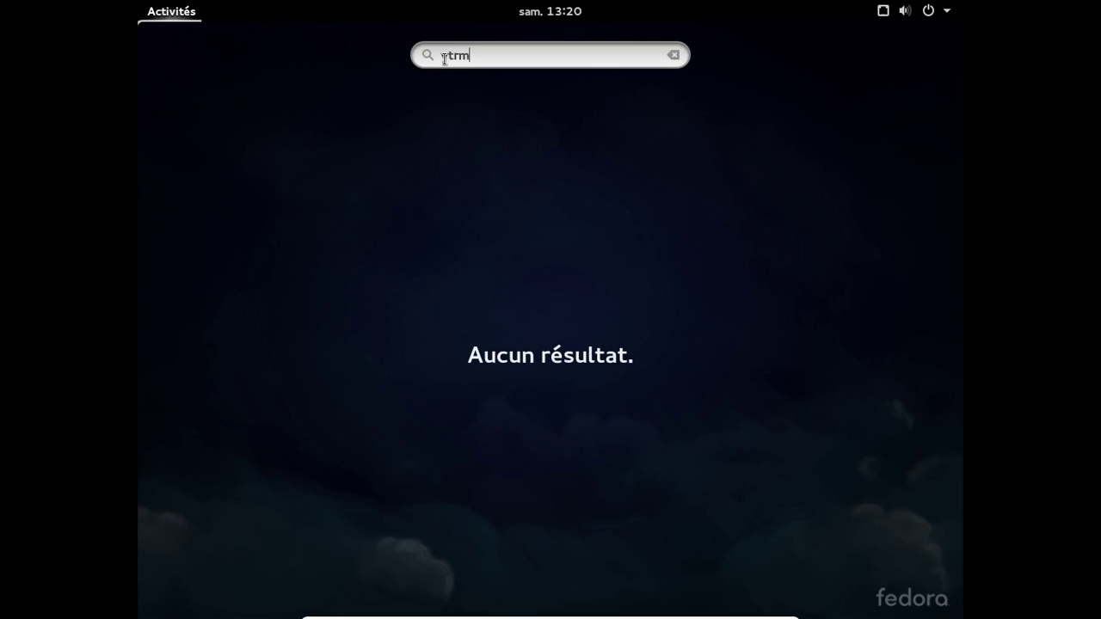
pyautogui.press('BackSpace')
pyautogui.press('BackSpace')
pyautogui.press('BackSpace')
pyautogui.write('hr')
pyautogui.press('BackSpace')
pyautogui.write('erm')
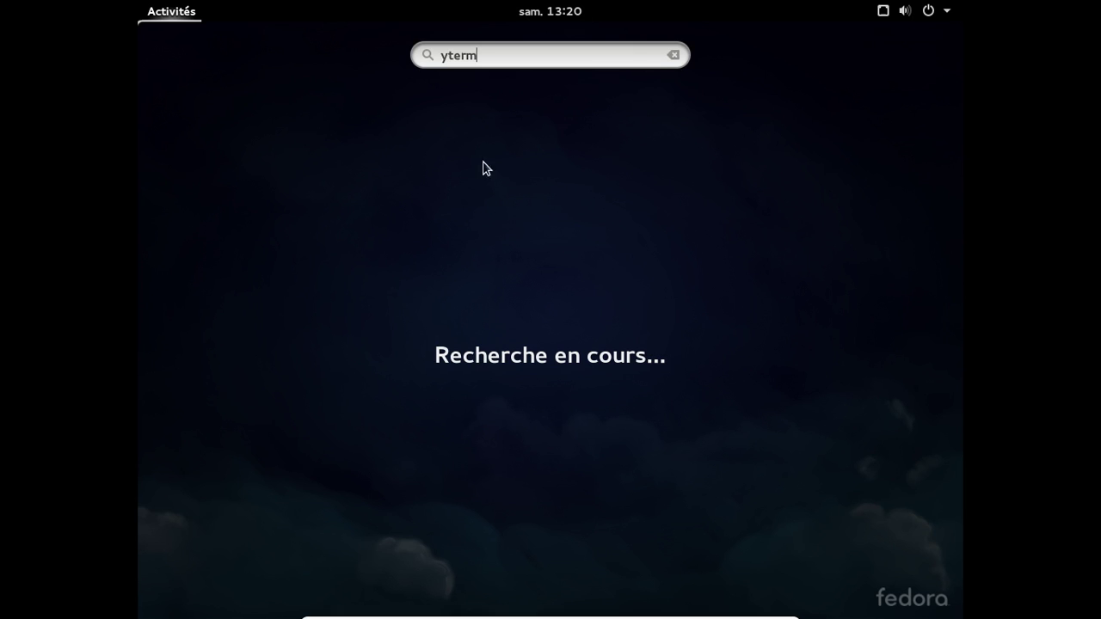
pyautogui.press('Home')
pyautogui.press('Delete')
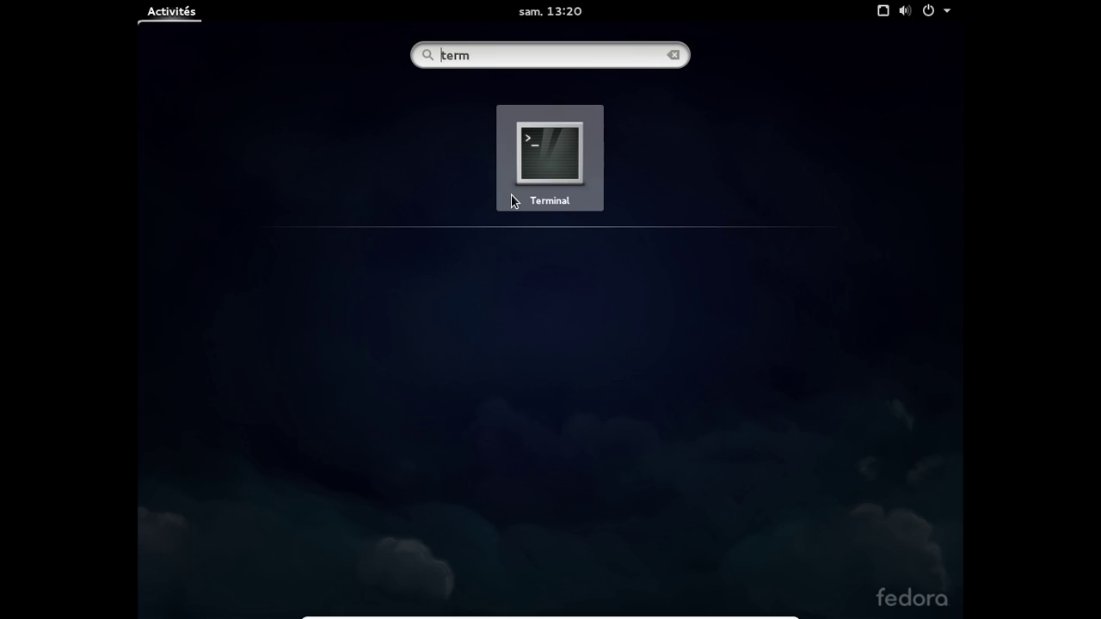
pyautogui.click(510, 200)
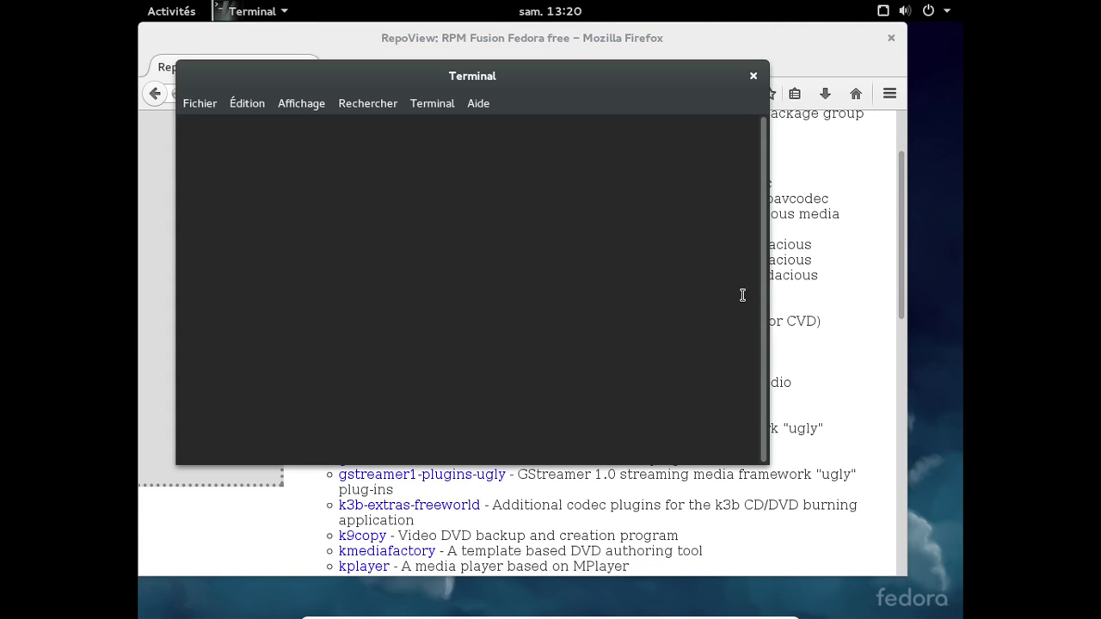
# - Type 'sudo yum install gstreamer1-plugins-ugly', checking the package name in Firefox
pyautogui.write('sudo yum ')
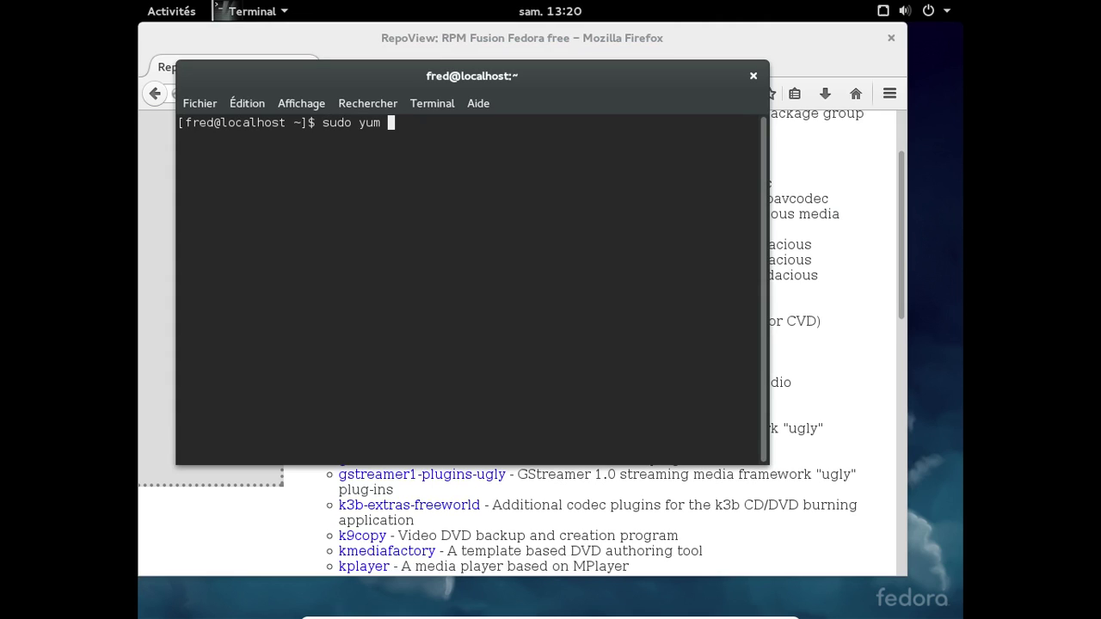
pyautogui.write('install gstreamer1')
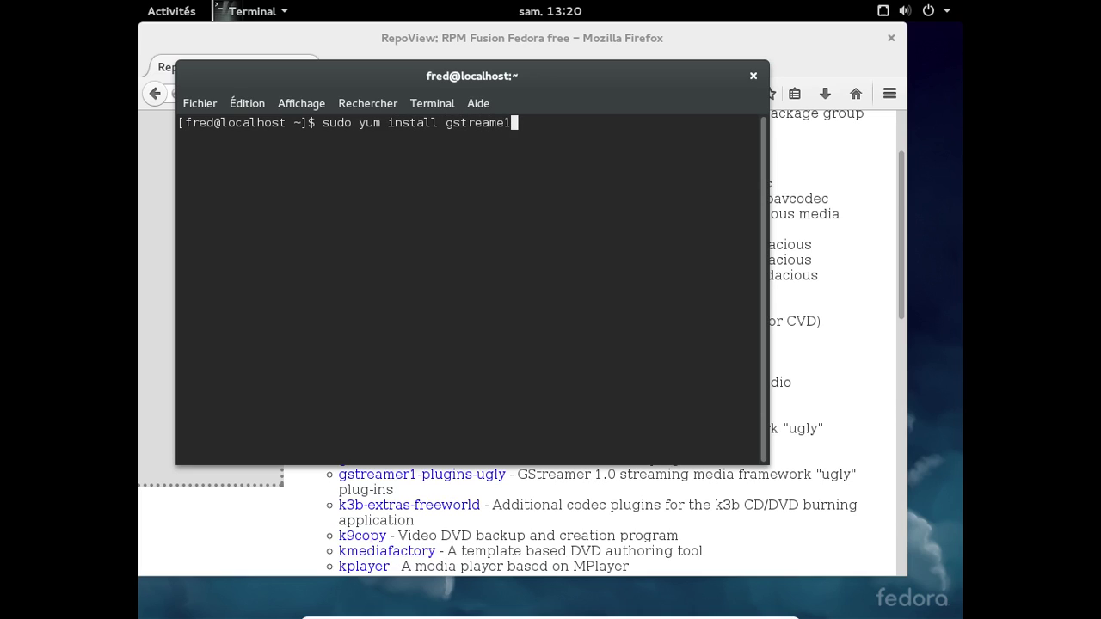
pyautogui.press('BackSpace')
pyautogui.press('BackSpace')
pyautogui.write('r1-plugins')
pyautogui.click(803, 394)
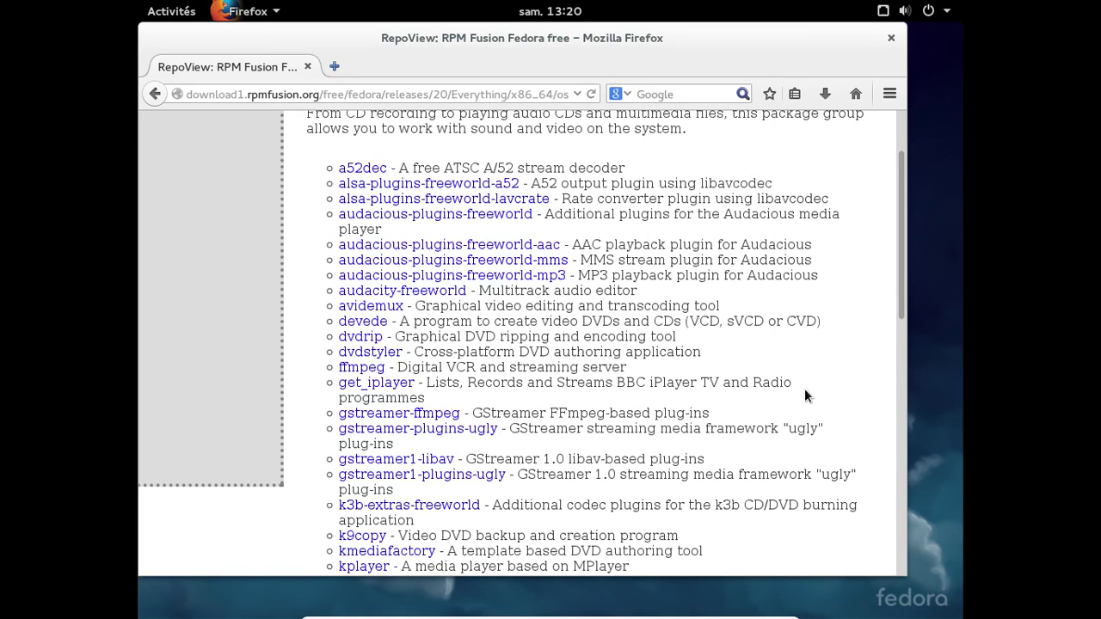
pyautogui.hotkey('alt', 'Tab')
pyautogui.write('-')
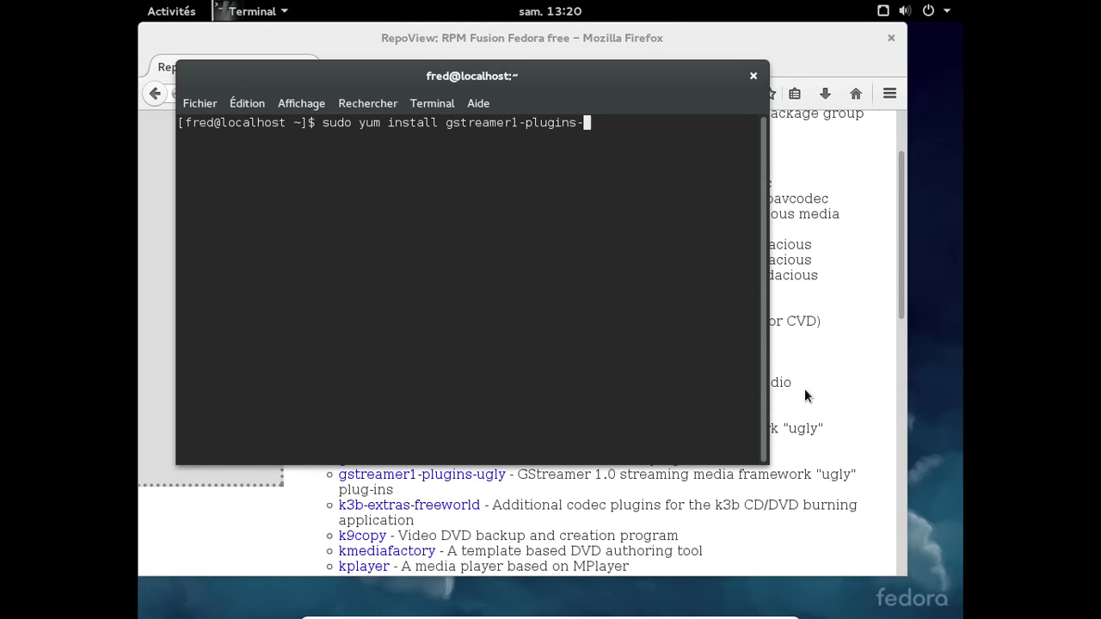
pyautogui.press('BackSpace')
pyautogui.press('BackSpace')
pyautogui.press('BackSpace')
pyautogui.press('BackSpace')
pyautogui.write('ugly gst')
# - Add gstreamer1-libav to the install command and run it
pyautogui.hotkey('alt', 'Tab')
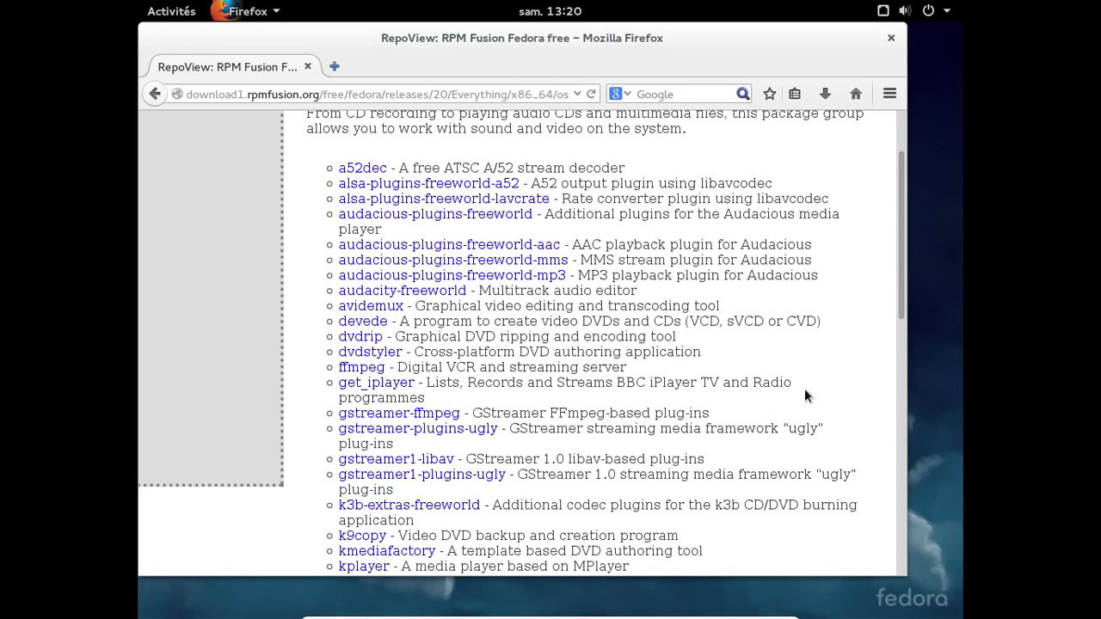
pyautogui.hotkey('alt', 'Tab')
pyautogui.write('libav')
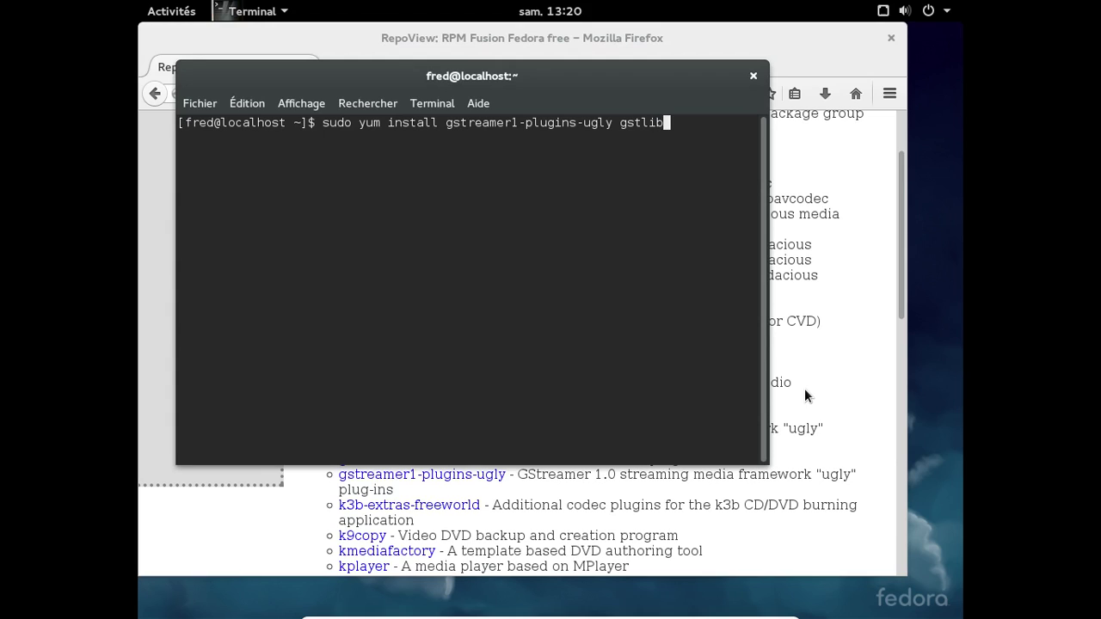
pyautogui.press('BackSpace')
pyautogui.press('BackSpace')
pyautogui.press('BackSpace')
pyautogui.press('BackSpace')
pyautogui.press('BackSpace')
pyautogui.hotkey('alt', 'Tab')
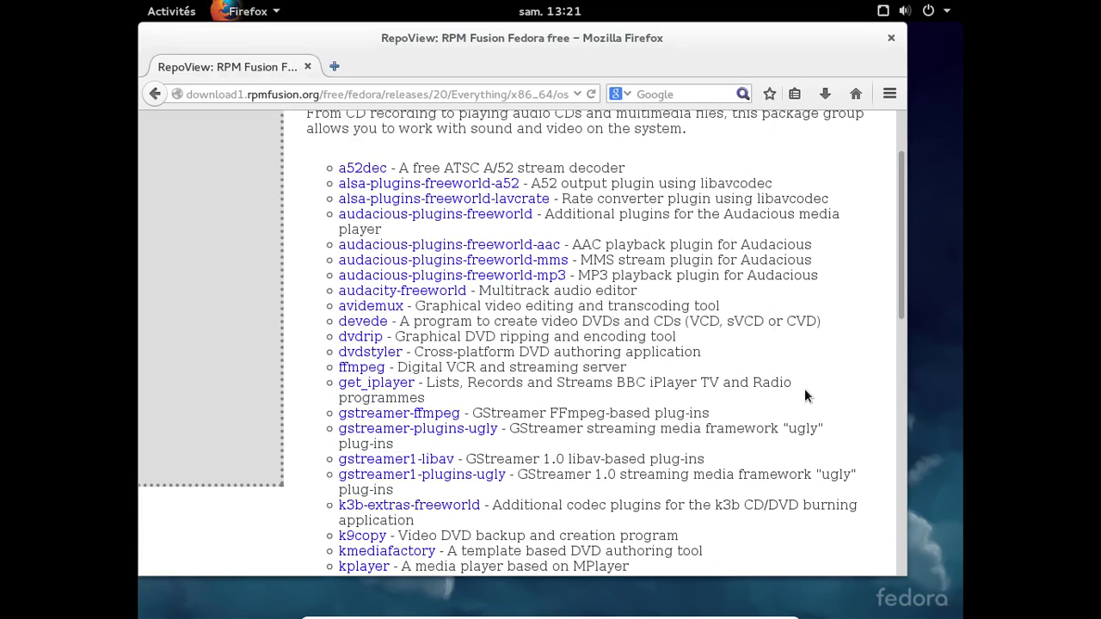
pyautogui.hotkey('alt', 'Tab')
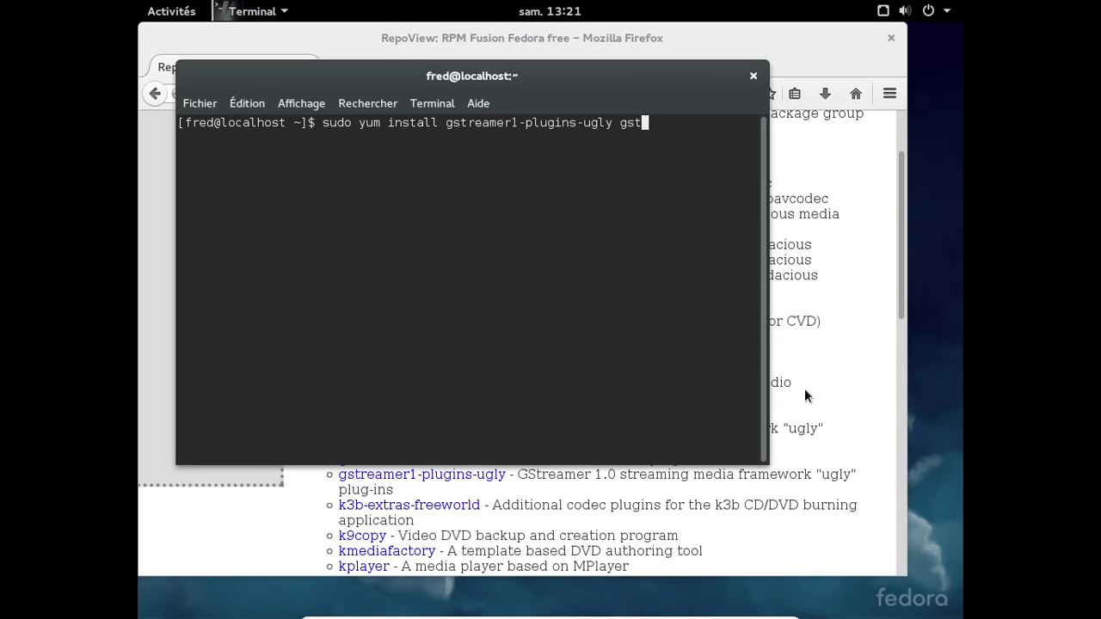
pyautogui.write('reamer1-libav')
pyautogui.press('Return')
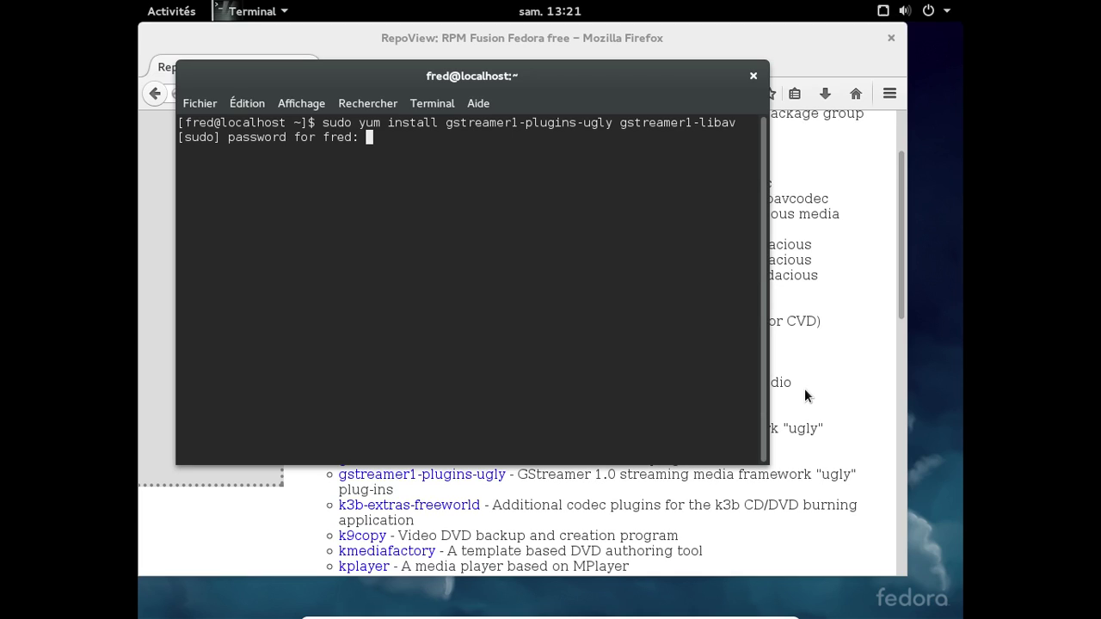
# - Submit the sudo password, confirm with y, and accept both RPM Fusion GPG keys with o
pyautogui.press('Return')
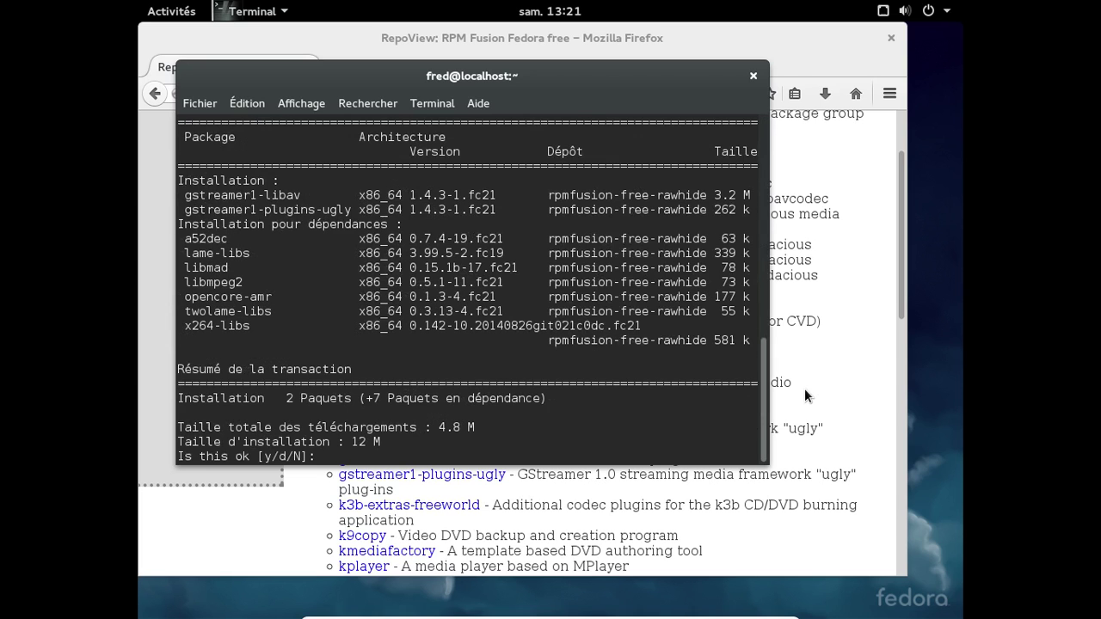
pyautogui.write('y')
pyautogui.press('Return')
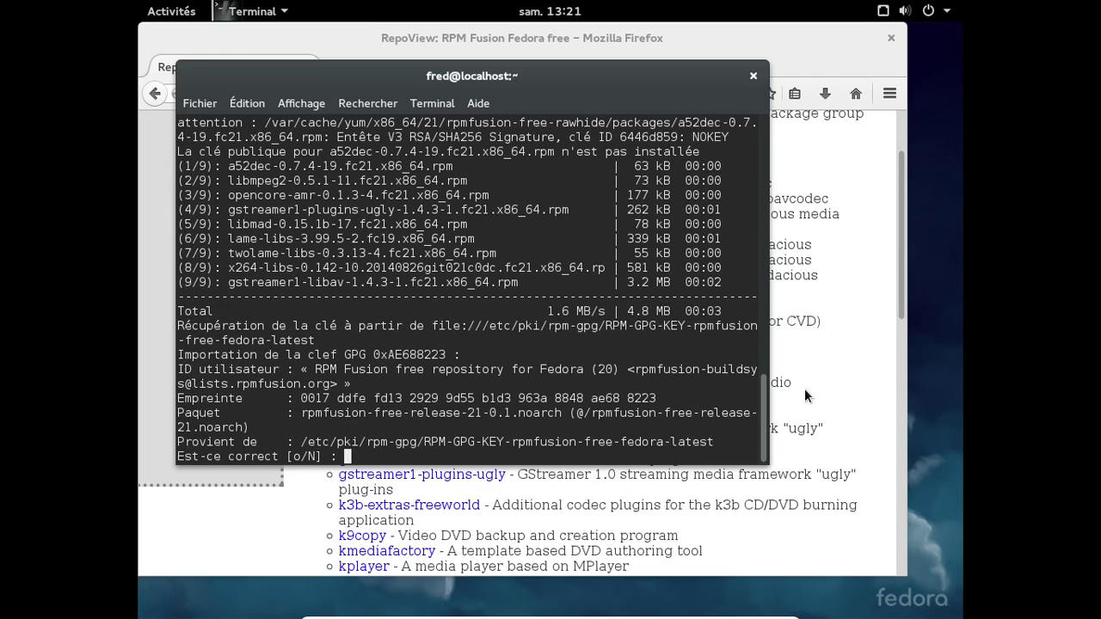
pyautogui.write('o')
pyautogui.press('Return')
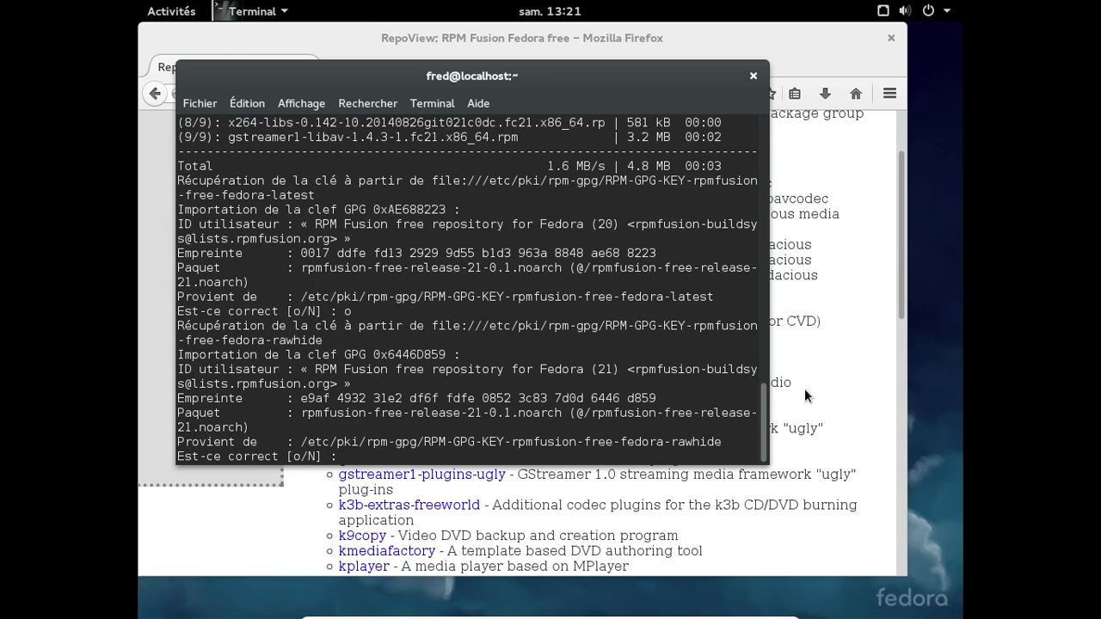
pyautogui.write('o')
pyautogui.press('Return')
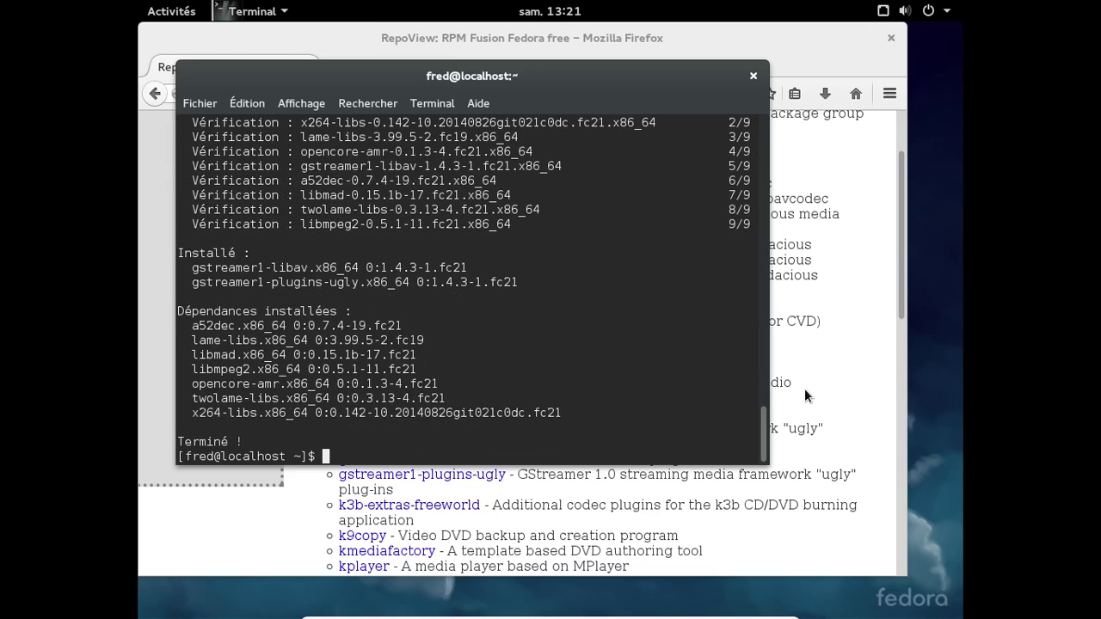
pyautogui.click(804, 395)
# - Return to the free repository index and browse the GNOME Desktop Environment and Graphical Internet groups
pyautogui.scroll(-4, 805, 391)
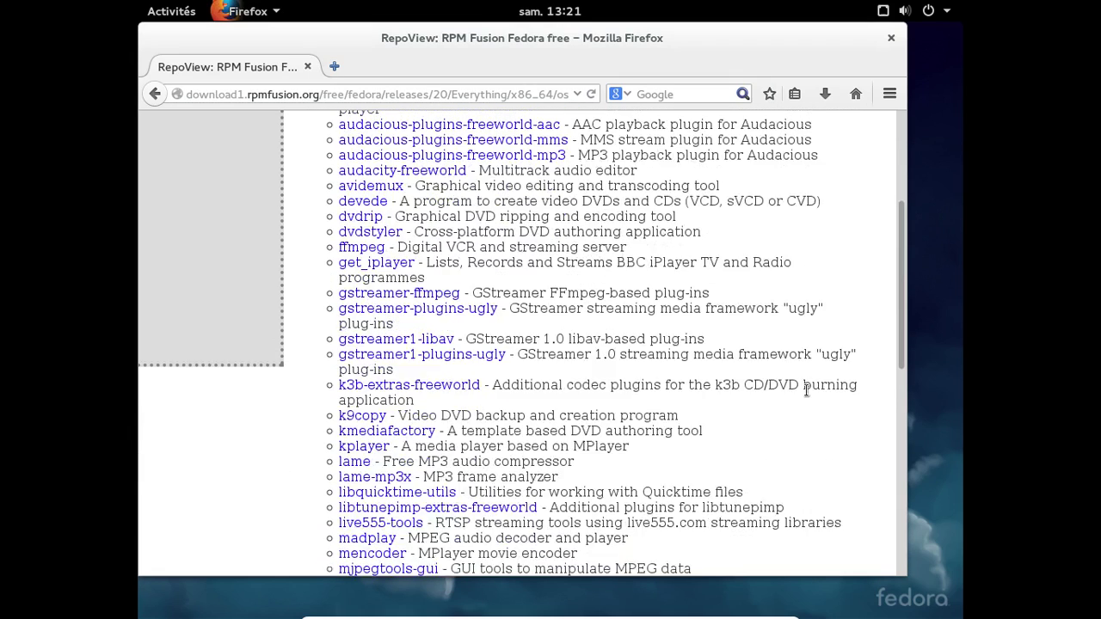
pyautogui.scroll(-5, 805, 395)
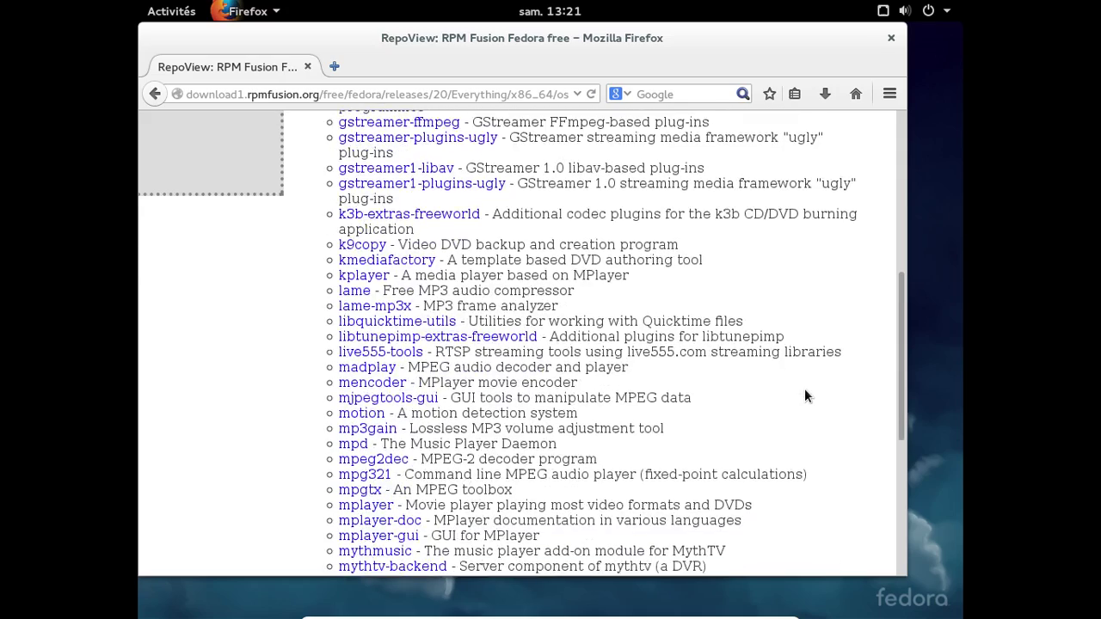
pyautogui.scroll(-2, 805, 396)
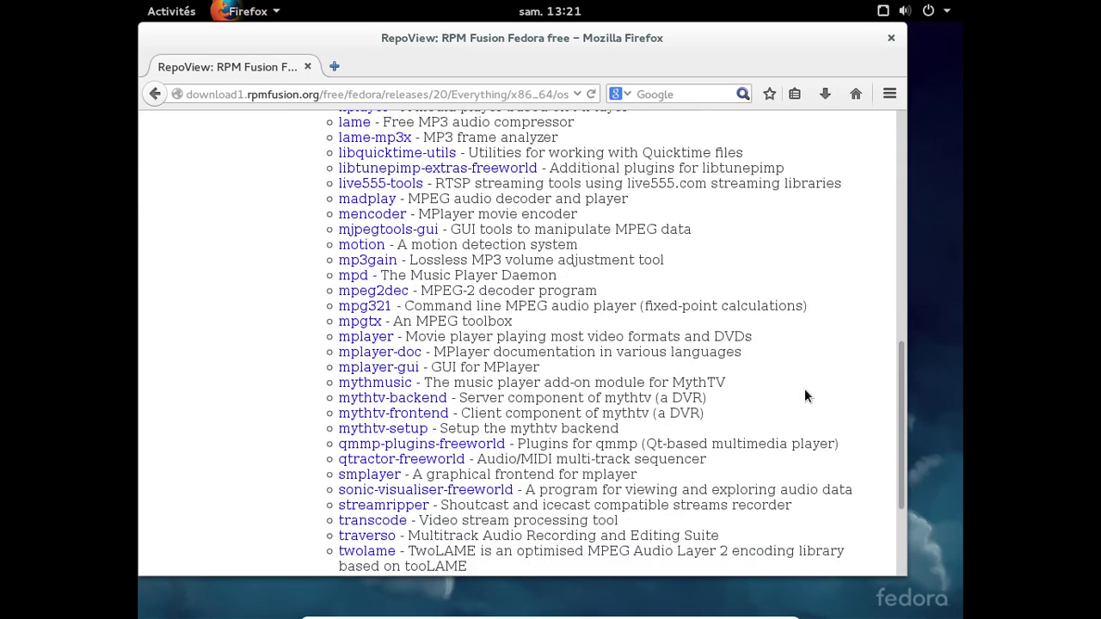
pyautogui.scroll(-3, 805, 396)
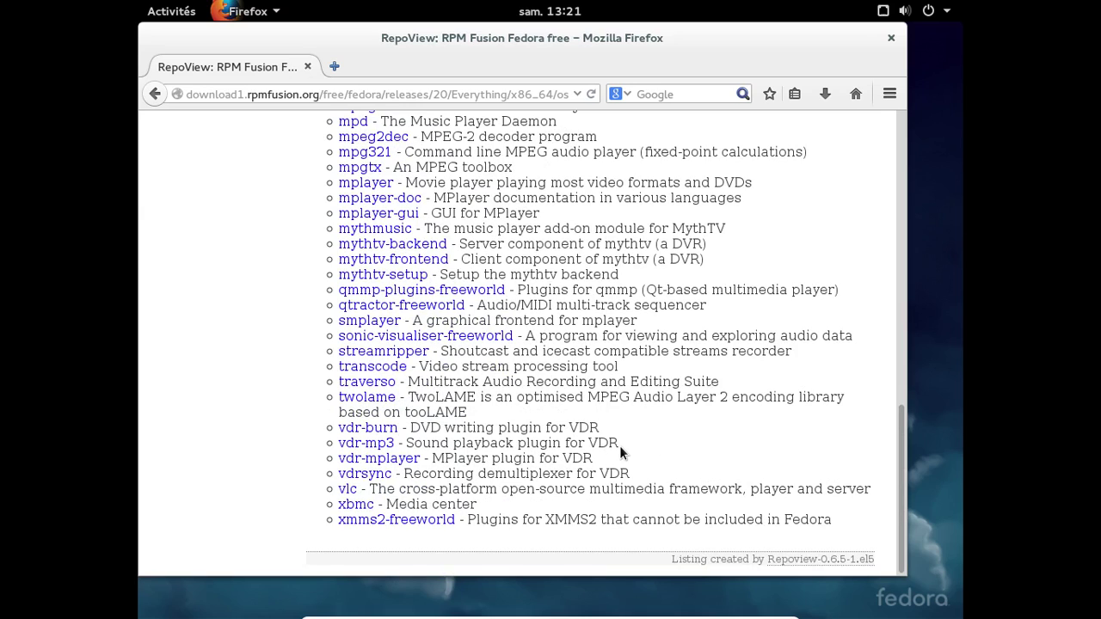
pyautogui.scroll(15, 619, 446)
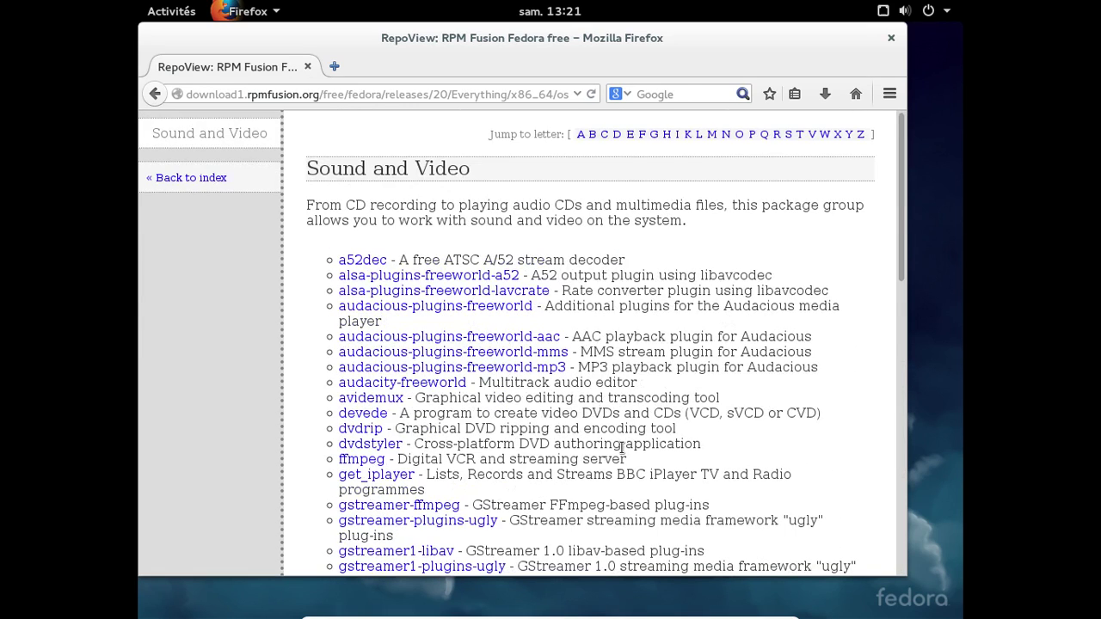
pyautogui.click(155, 177)
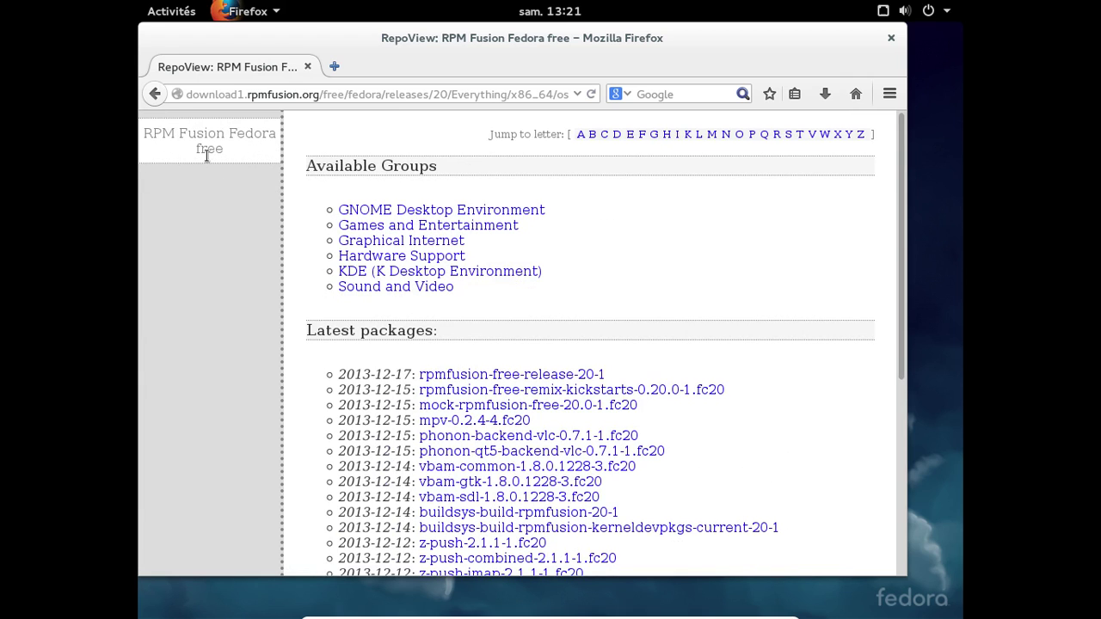
pyautogui.click(386, 210)
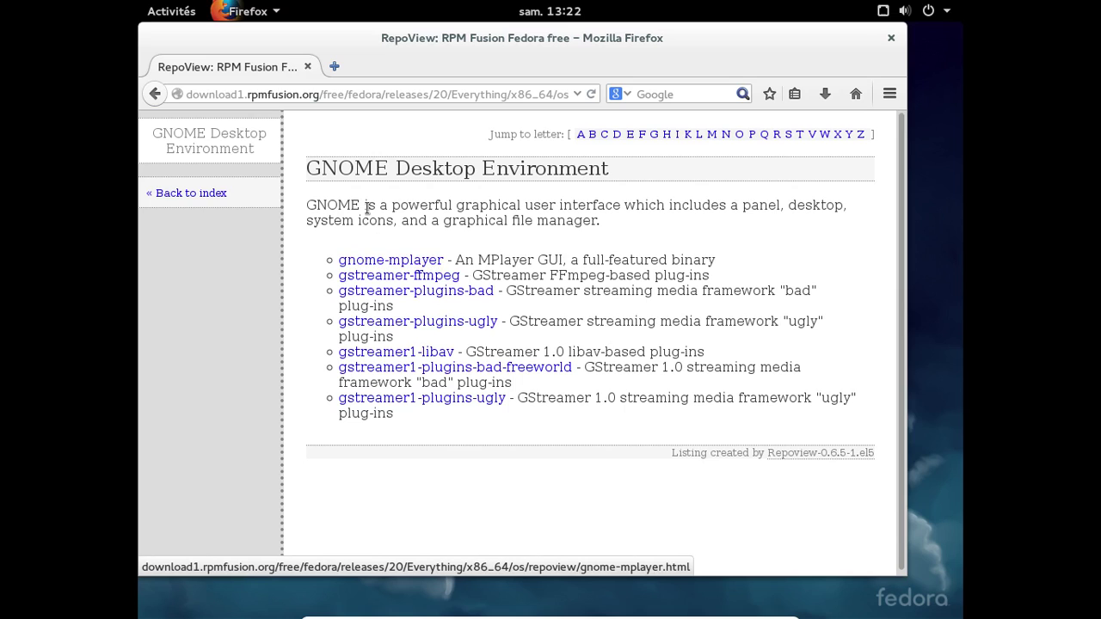
pyautogui.click(155, 94)
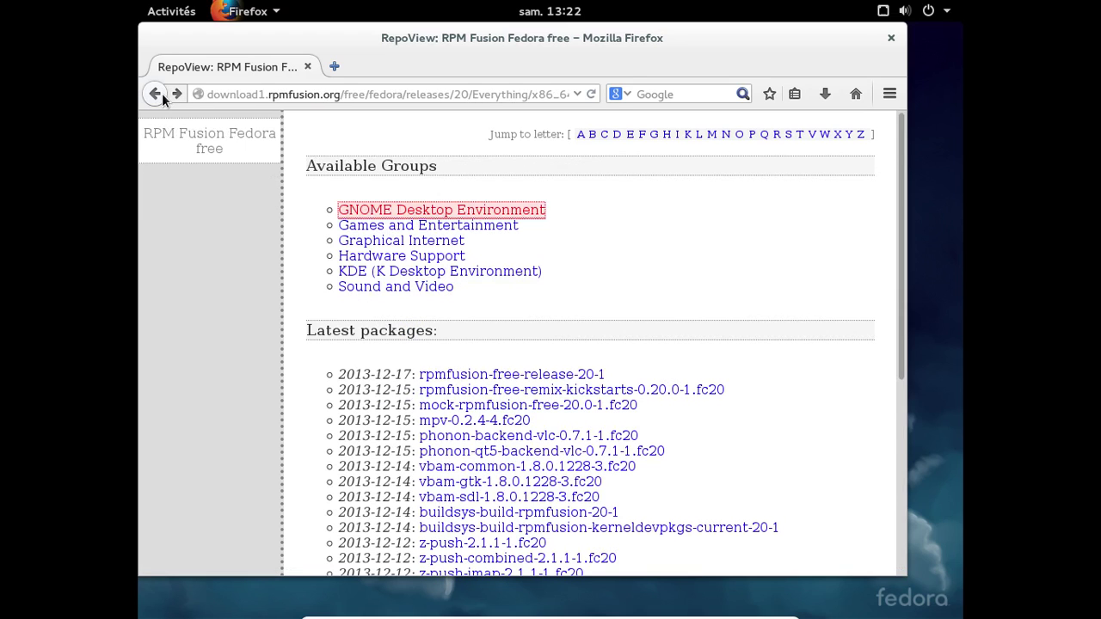
pyautogui.click(441, 242)
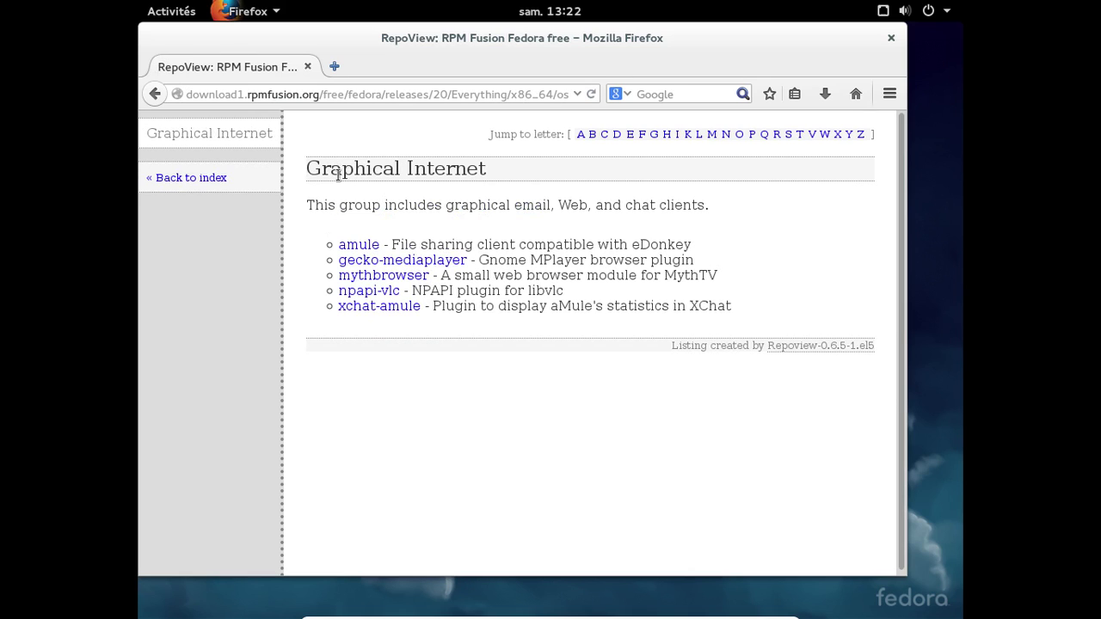
# - Go back to the index and change the address from free to nonfree, fixing the hyphen
pyautogui.click(154, 93)
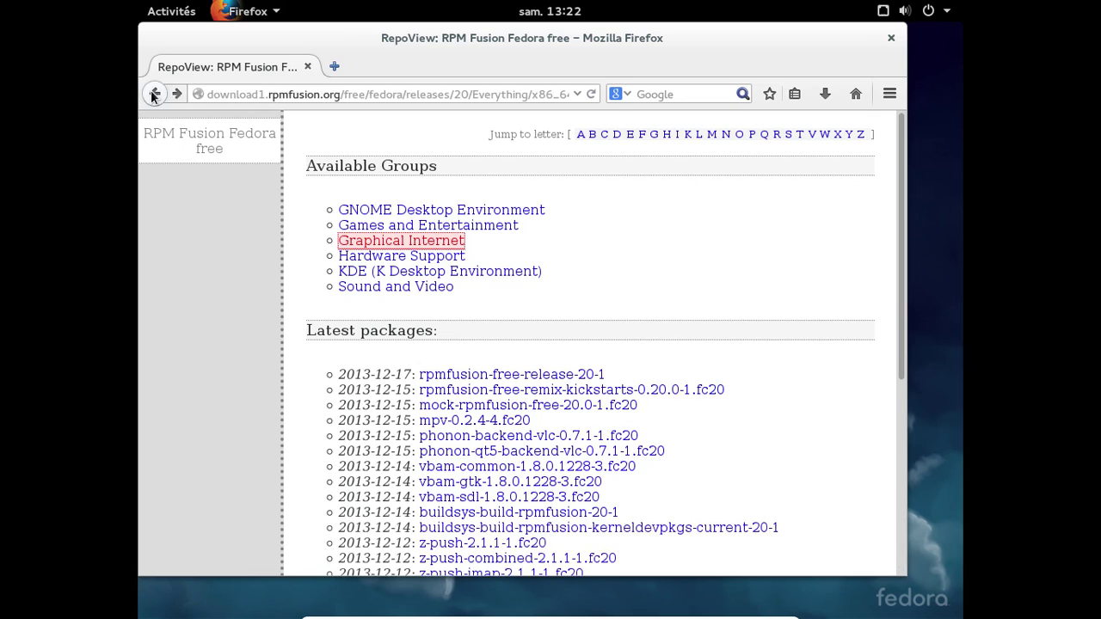
pyautogui.click(345, 94)
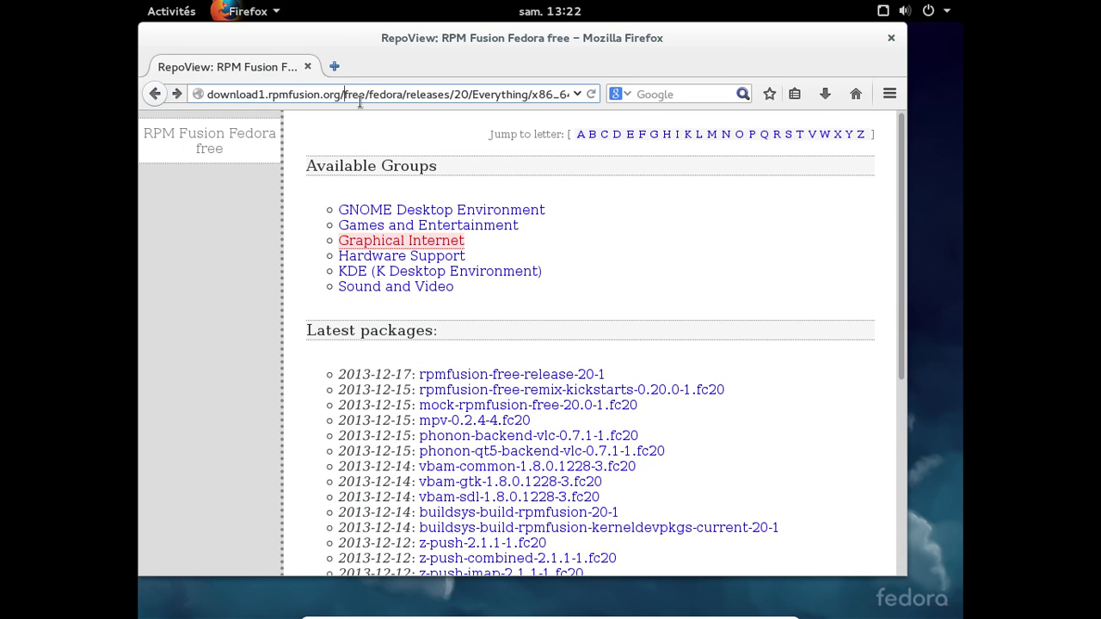
pyautogui.write('non-')
pyautogui.press('Return')
pyautogui.click(360, 100)
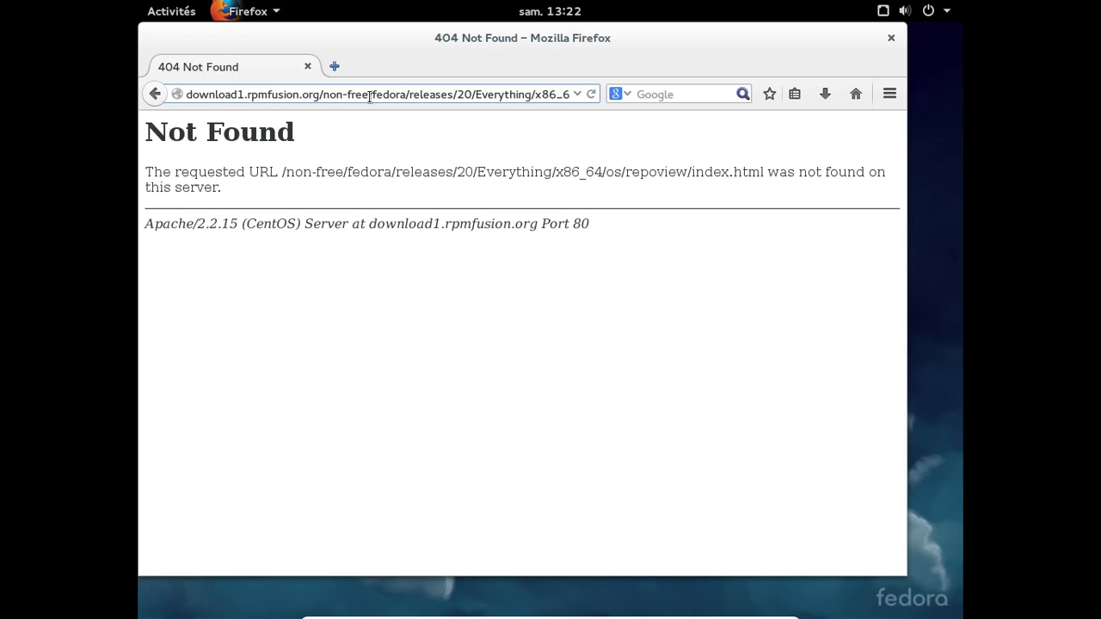
pyautogui.press('Delete')
pyautogui.press('Return')
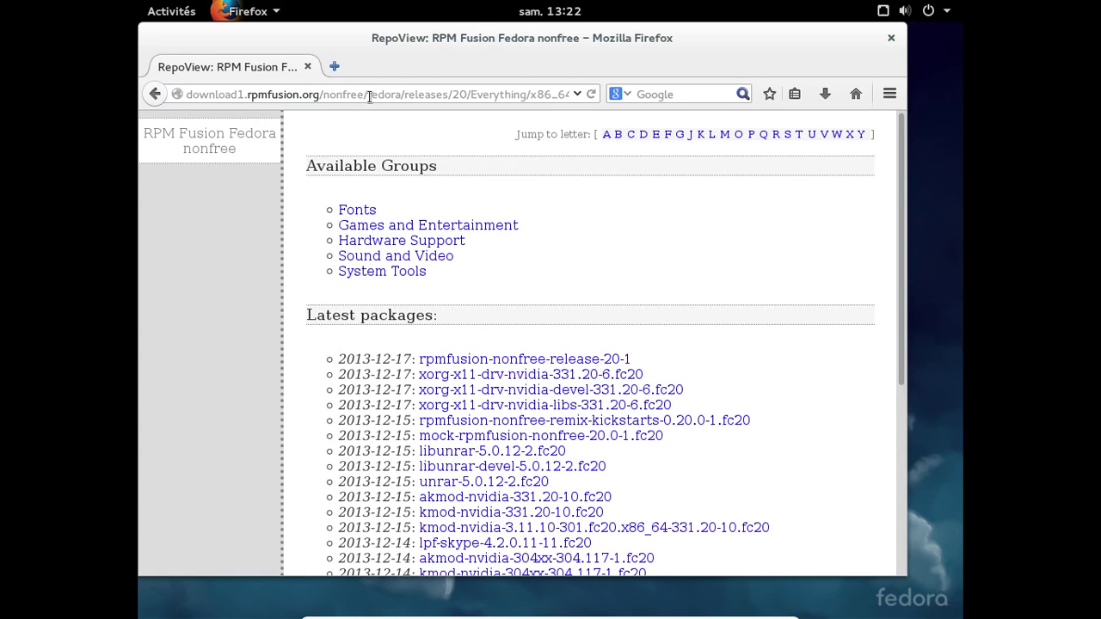
# - Scroll the nonfree package index and open its System Tools group
pyautogui.scroll(-1, 772, 290)
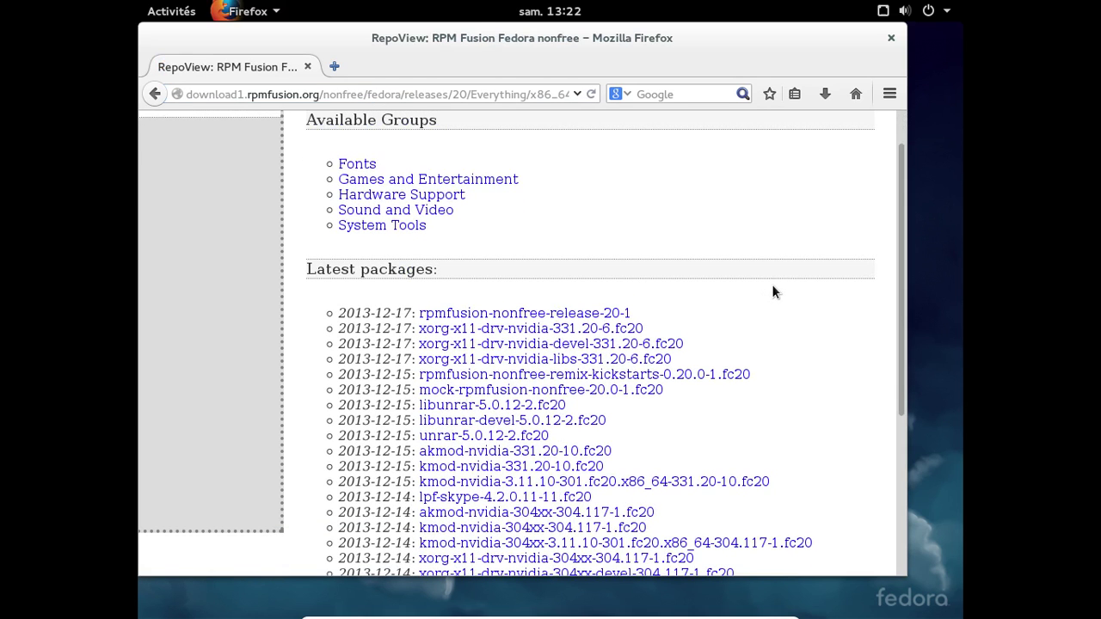
pyautogui.scroll(-3, 772, 290)
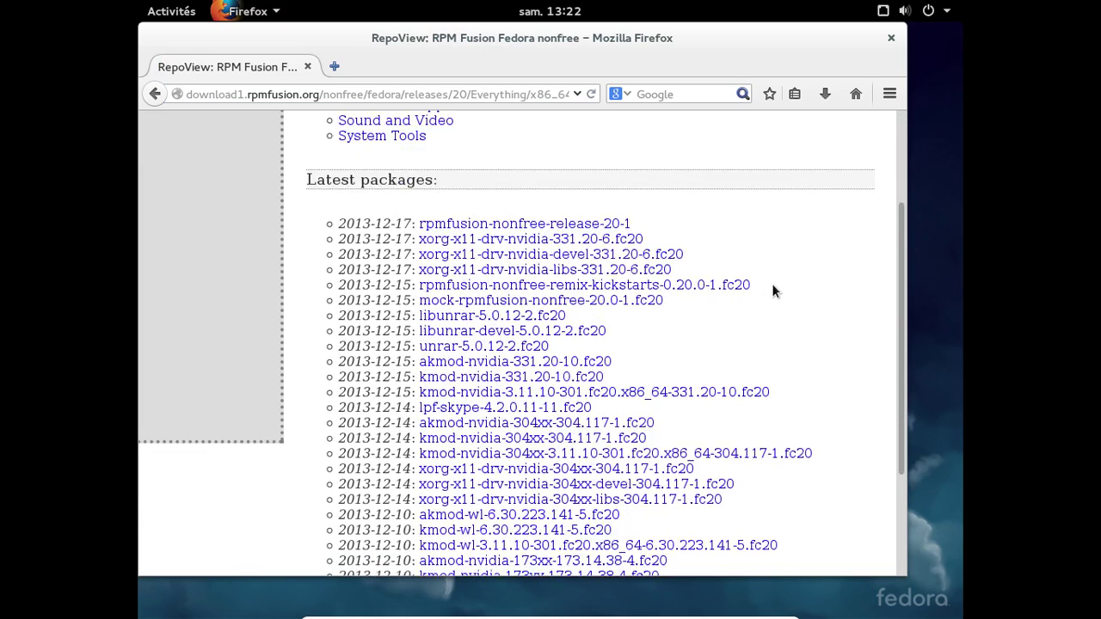
pyautogui.scroll(-2, 772, 291)
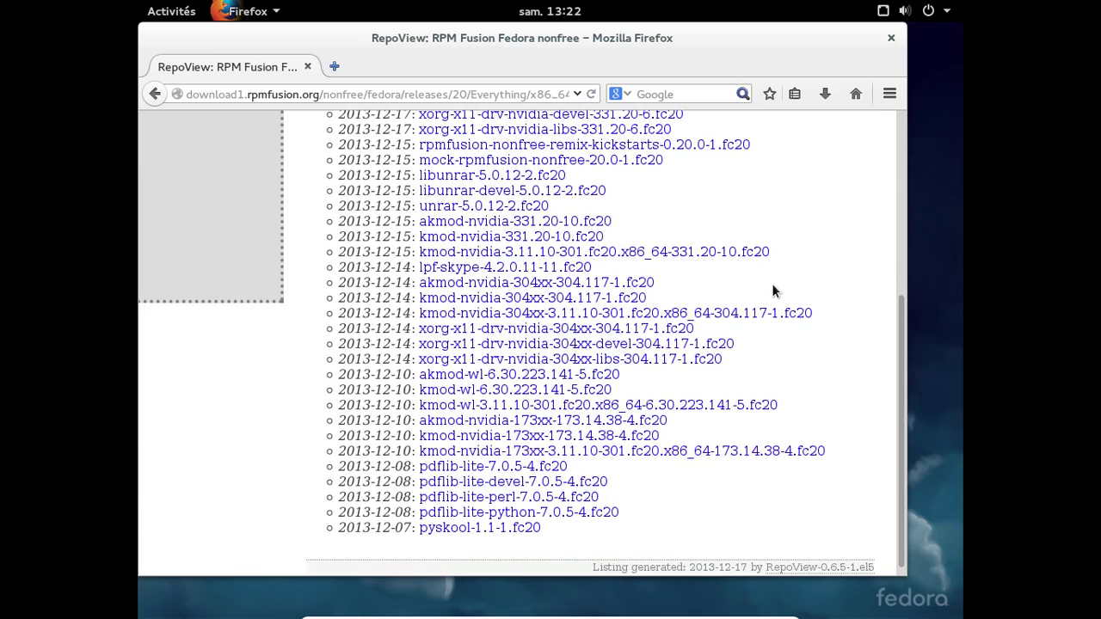
pyautogui.scroll(4, 773, 287)
pyautogui.scroll(1, 421, 327)
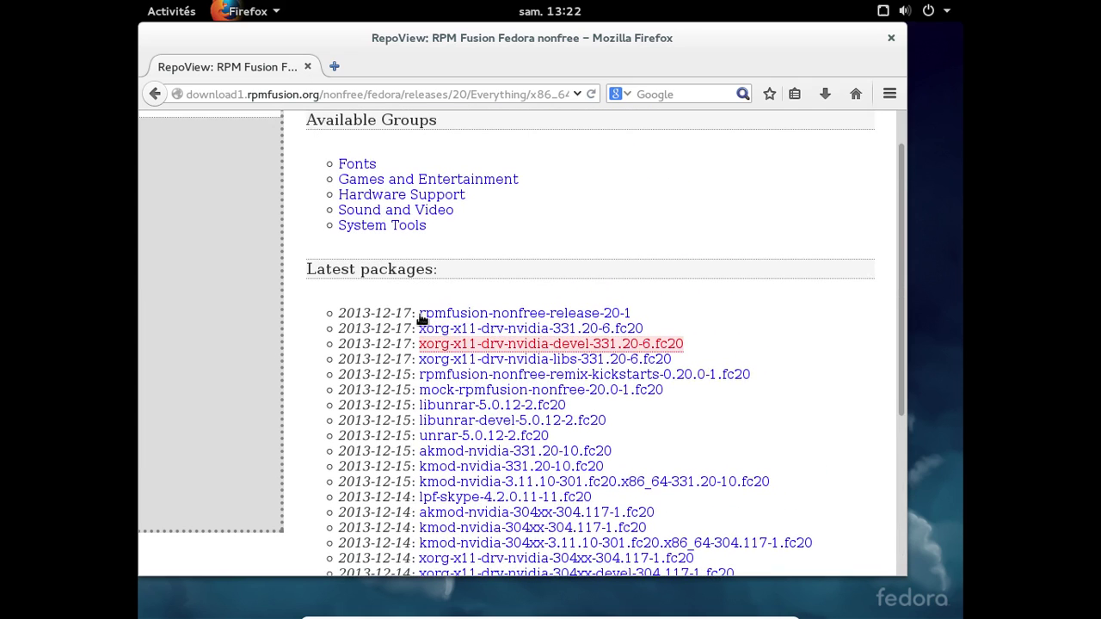
pyautogui.click(399, 224)
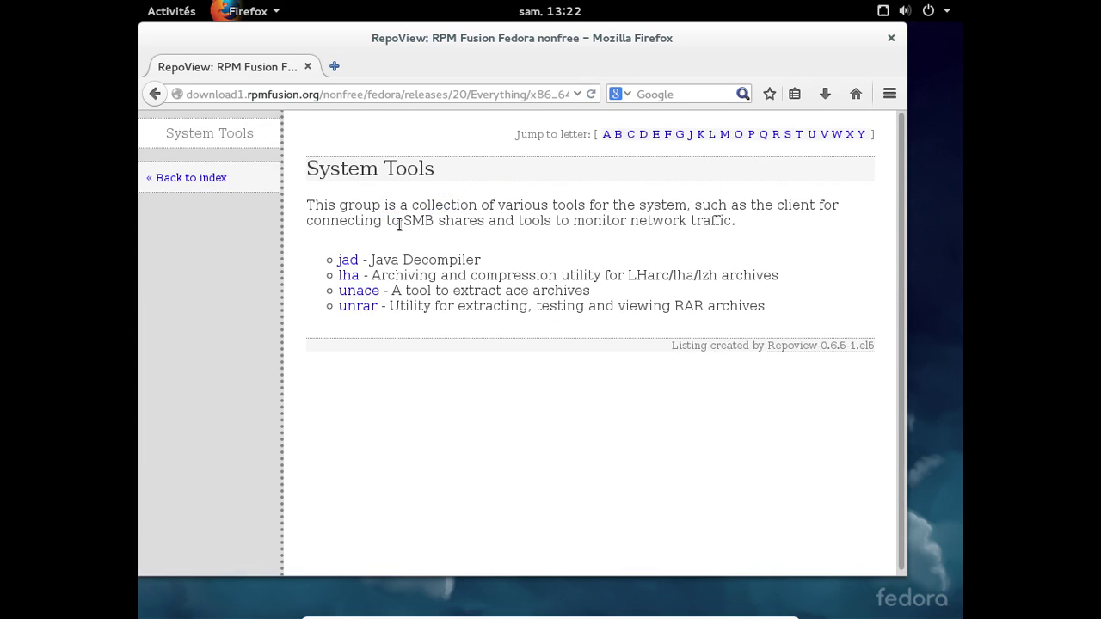
# - View the gstreamer-plugins-bad-nonfree package in the nonfree Sound and Video group
pyautogui.click(209, 177)
pyautogui.click(394, 256)
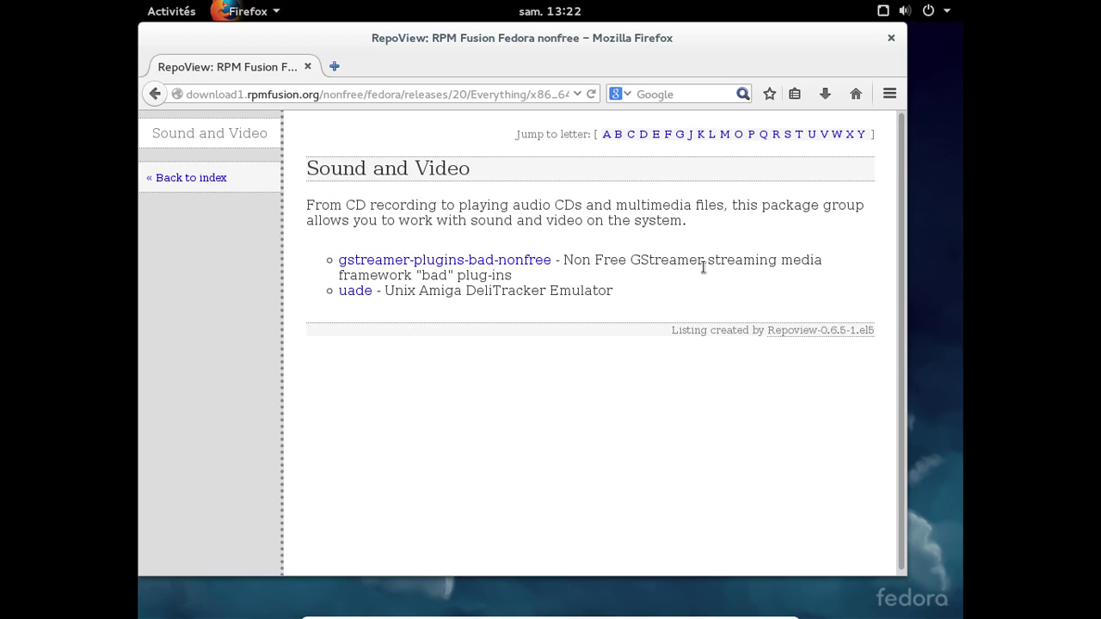
pyautogui.click(543, 260)
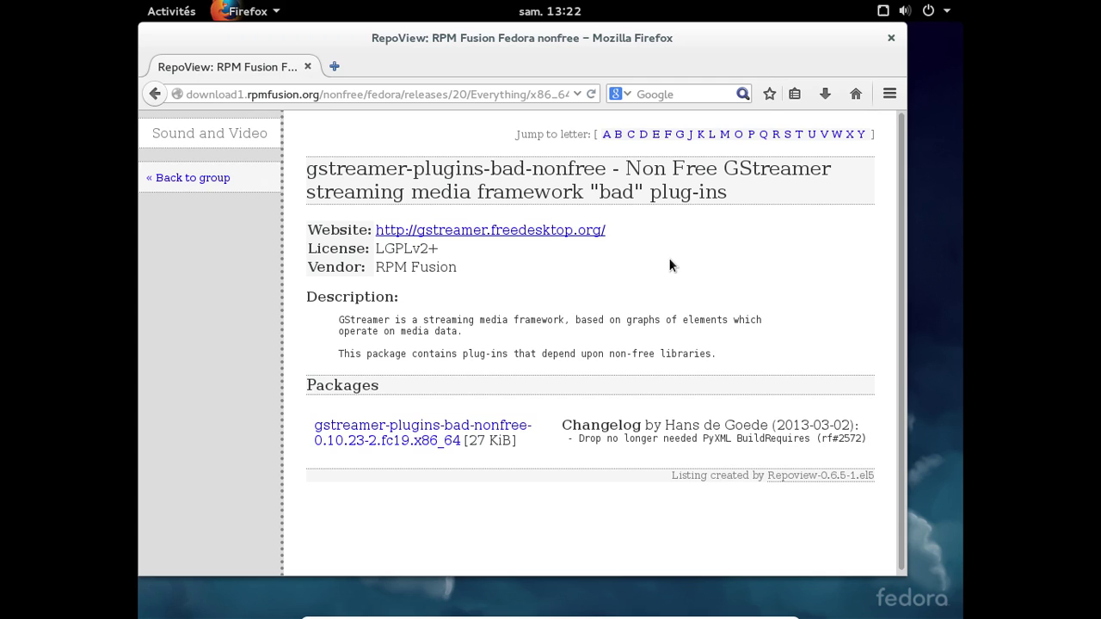
pyautogui.hotkey('alt', 'Tab')
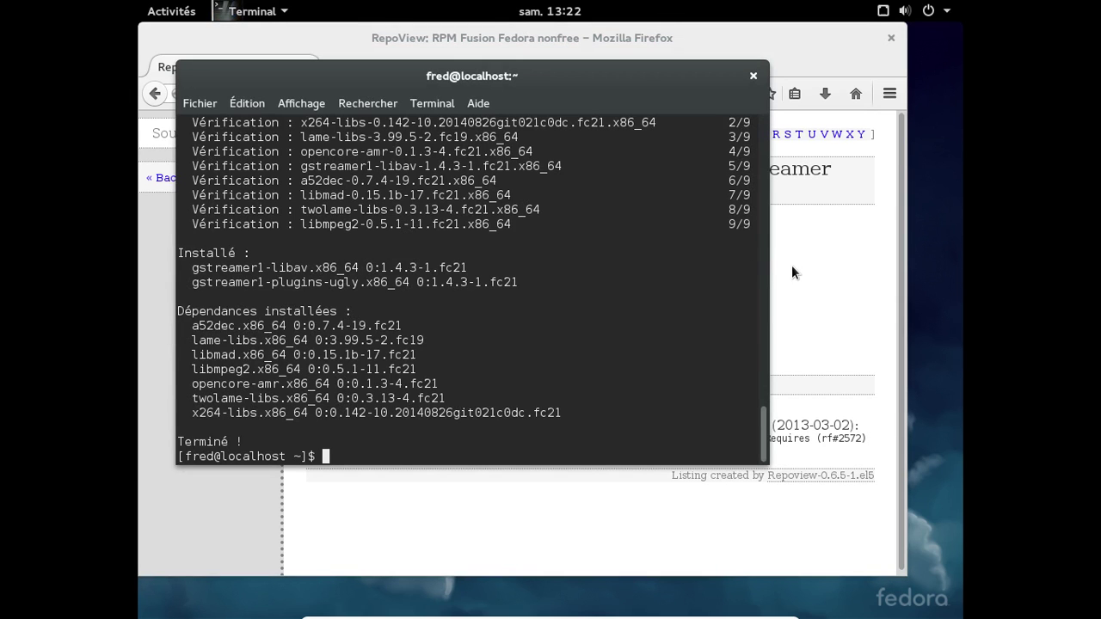
pyautogui.hotkey('alt', 'Tab')
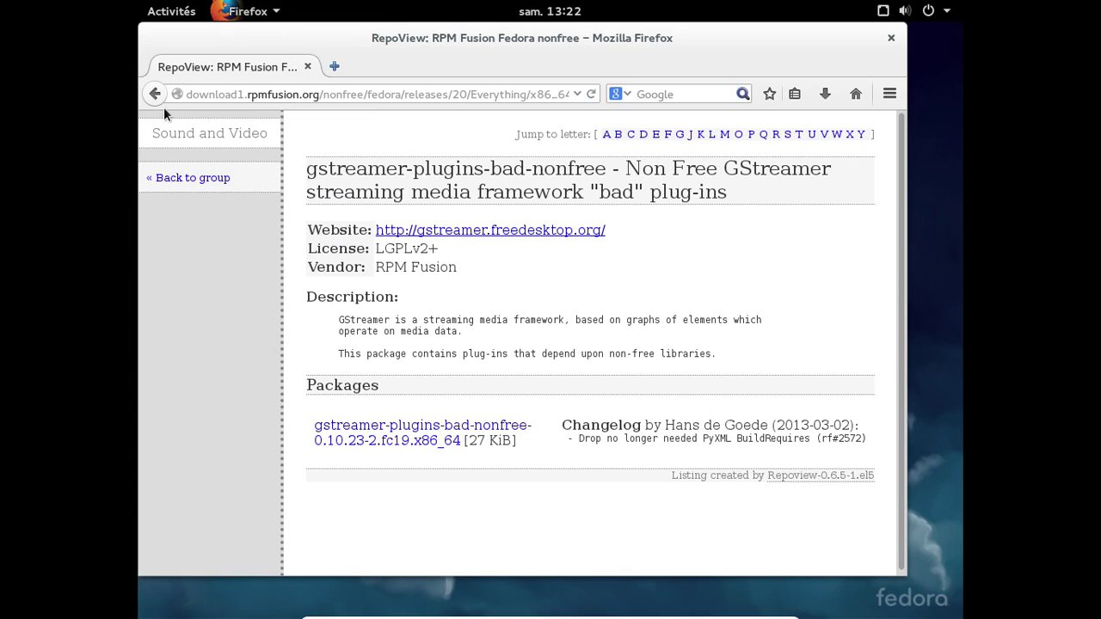
# - Browse the Hardware Support group's NVIDIA drivers, then open the Games and Entertainment listing
pyautogui.click(155, 94)
pyautogui.click(157, 95)
pyautogui.click(366, 240)
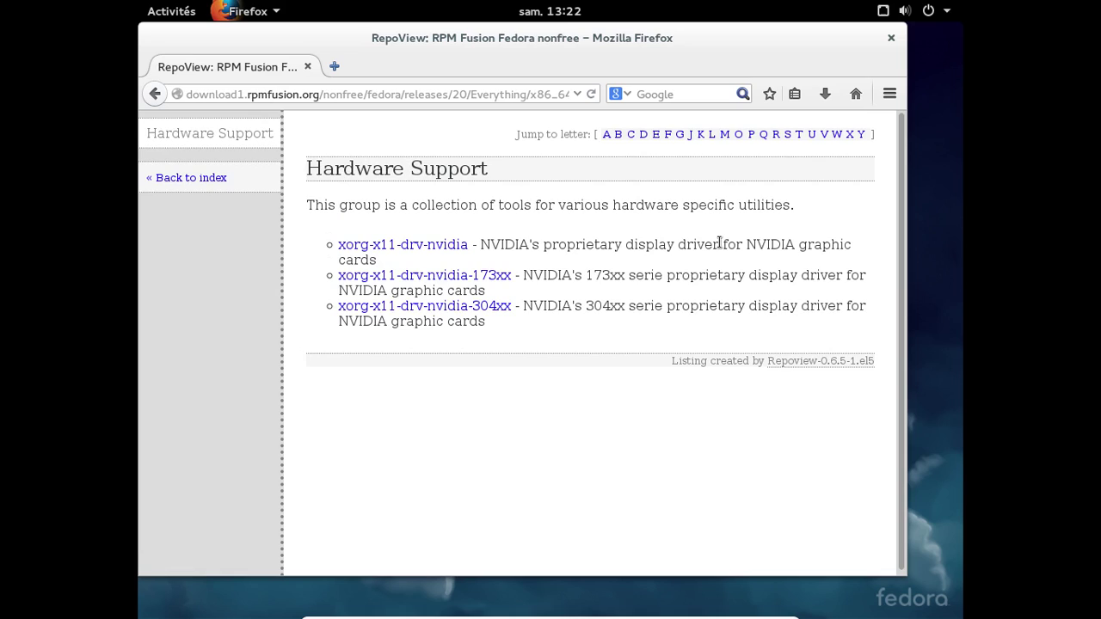
pyautogui.click(155, 95)
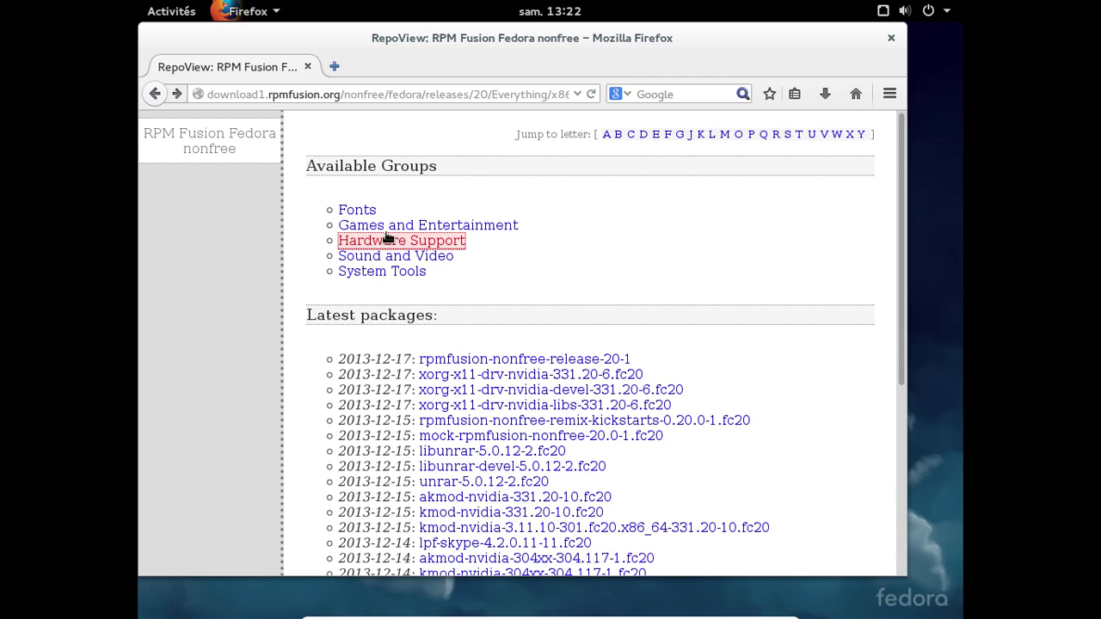
pyautogui.click(387, 225)
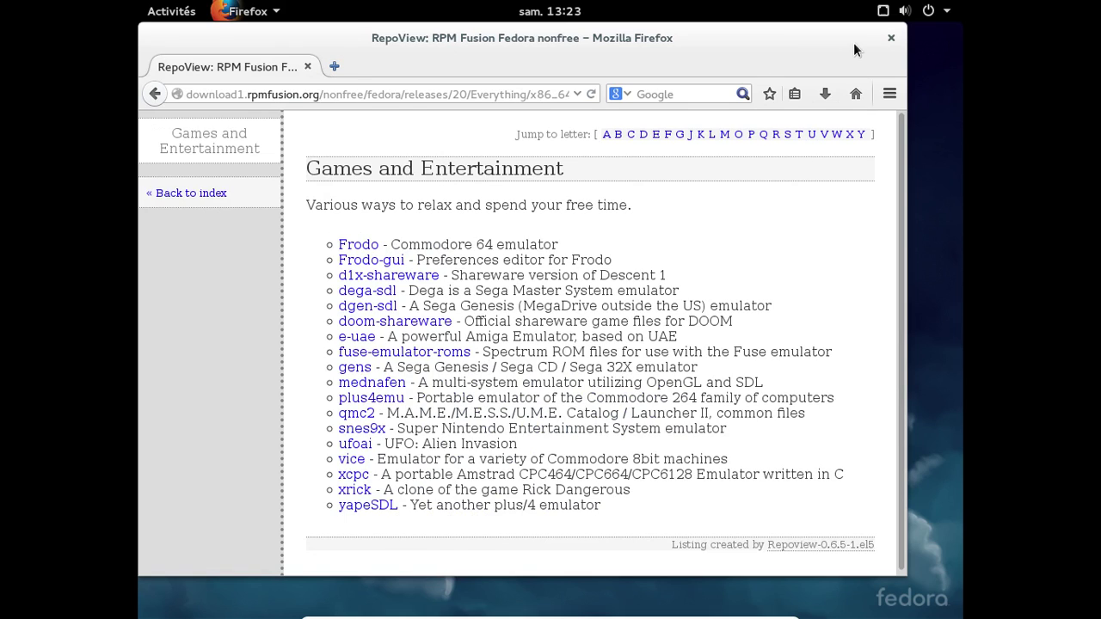
# - Close Firefox and end the terminal session with exit
pyautogui.click(891, 37)
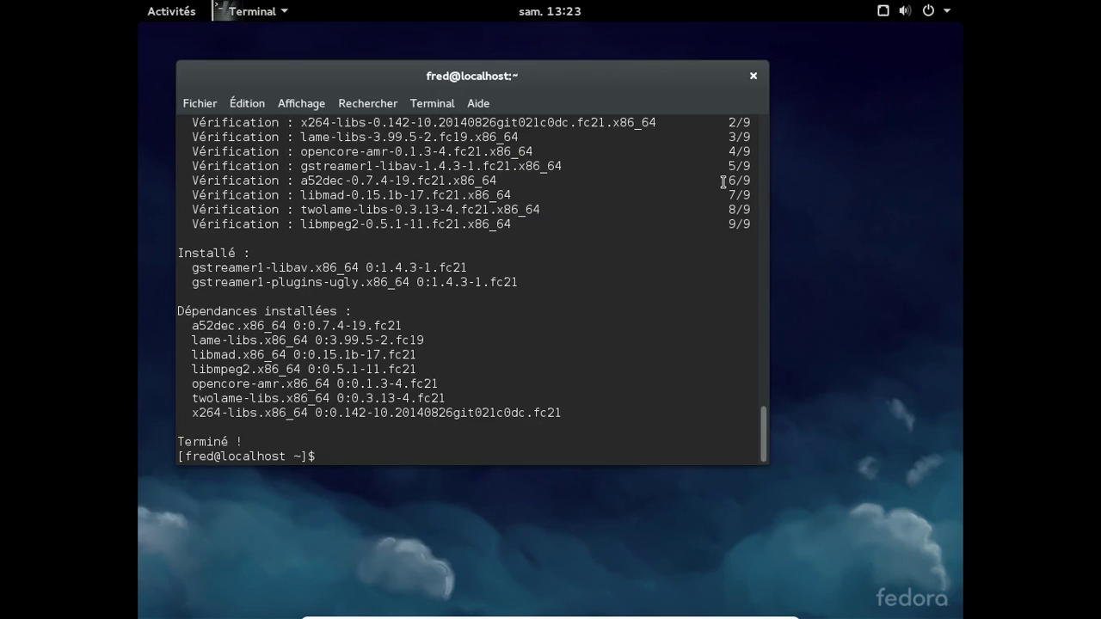
pyautogui.write('exit')
pyautogui.press('Return')
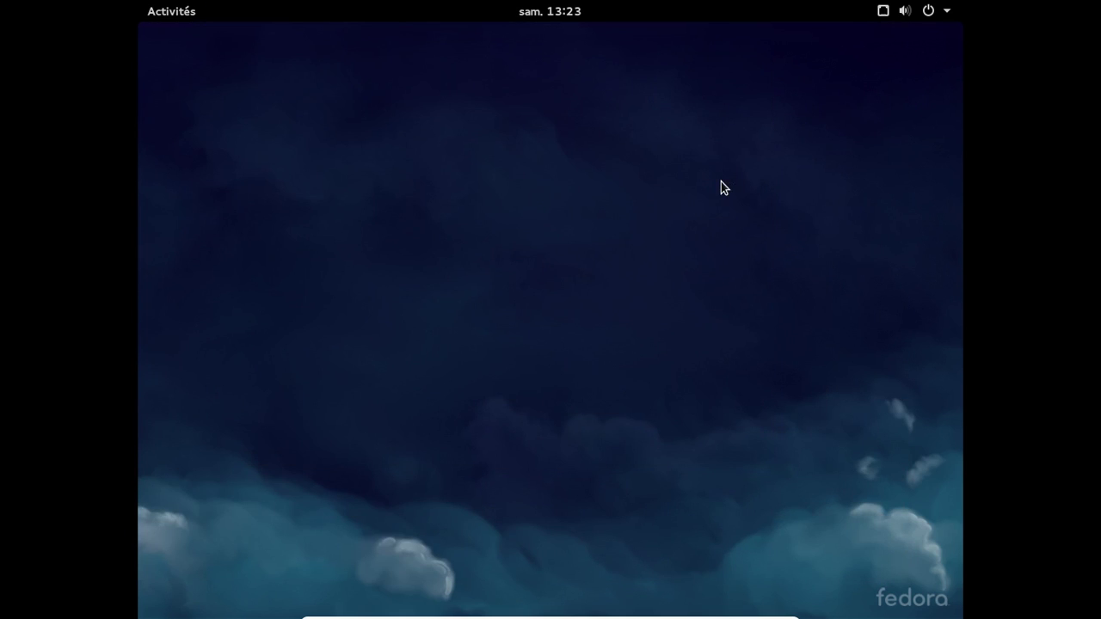
# - Launch Logiciels and check that Sources de logiciels lists RPM Fusion Rawhide Free and Nonfree
pyautogui.click(190, 12)
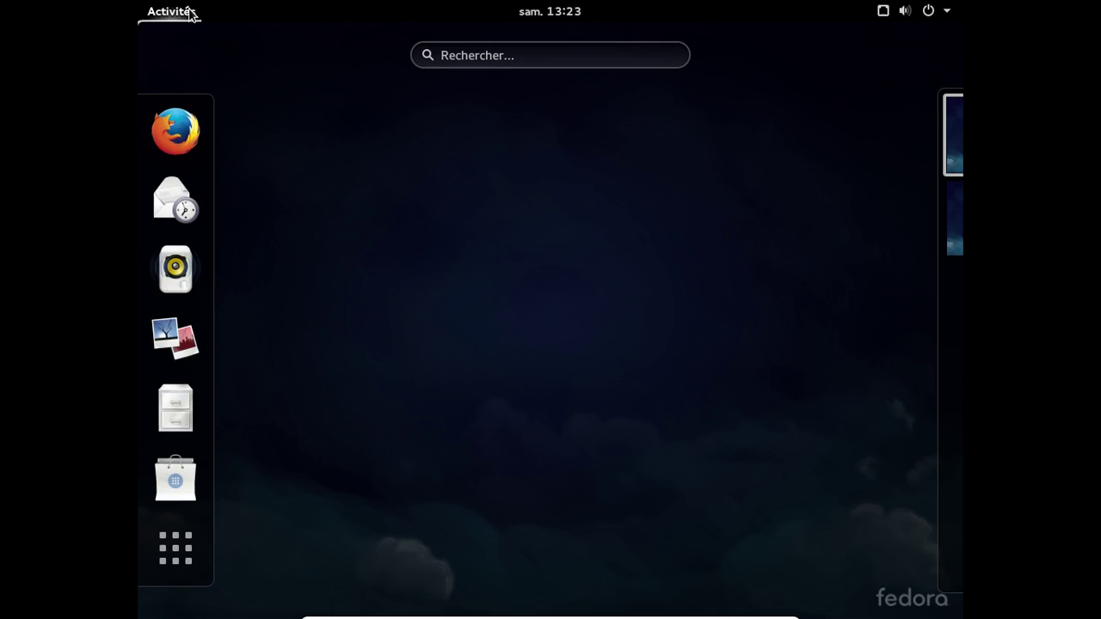
pyautogui.click(177, 476)
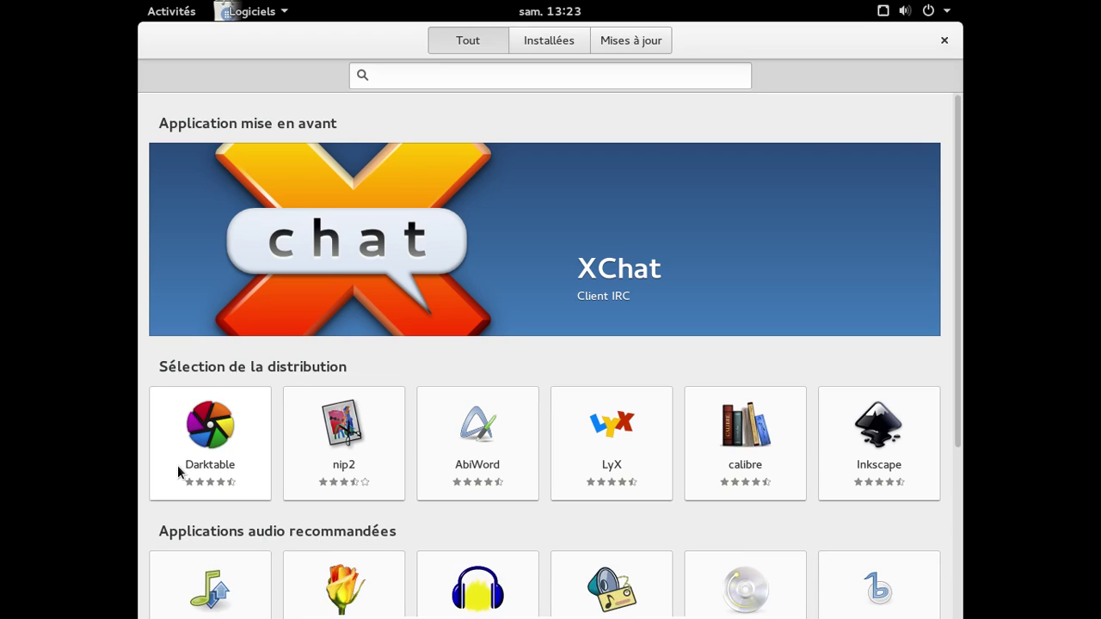
pyautogui.click(251, 12)
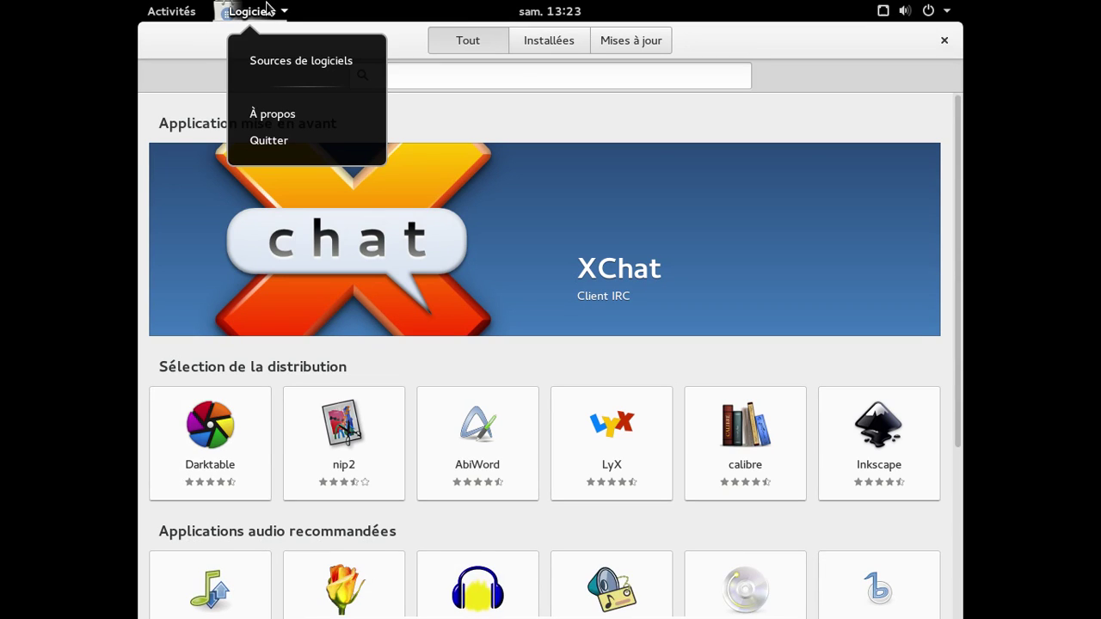
pyautogui.click(257, 62)
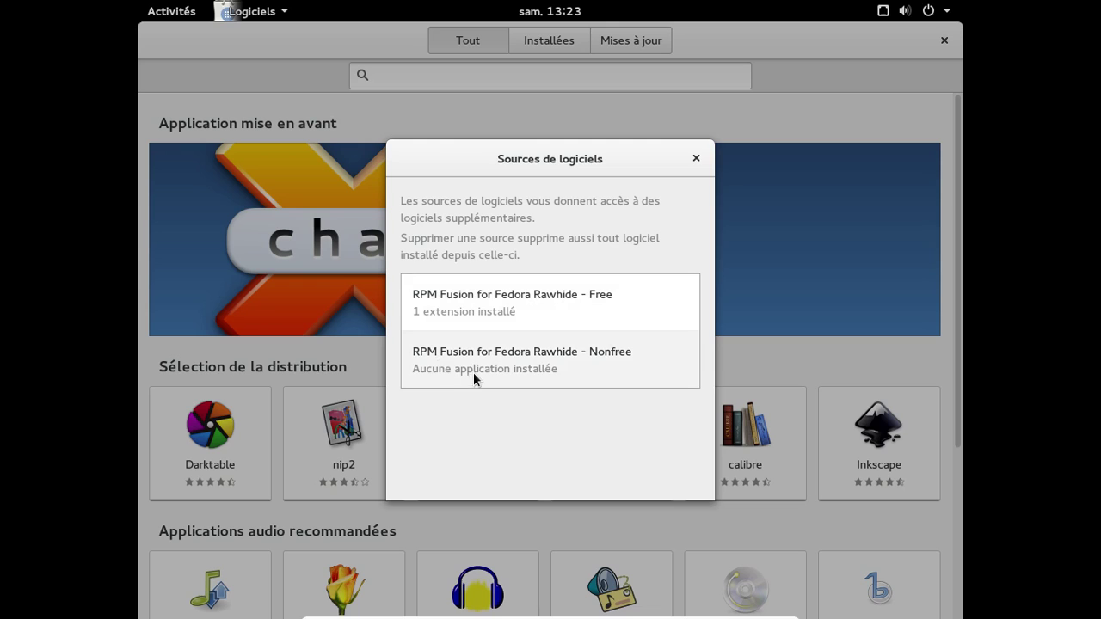
pyautogui.click(698, 154)
pyautogui.click(534, 75)
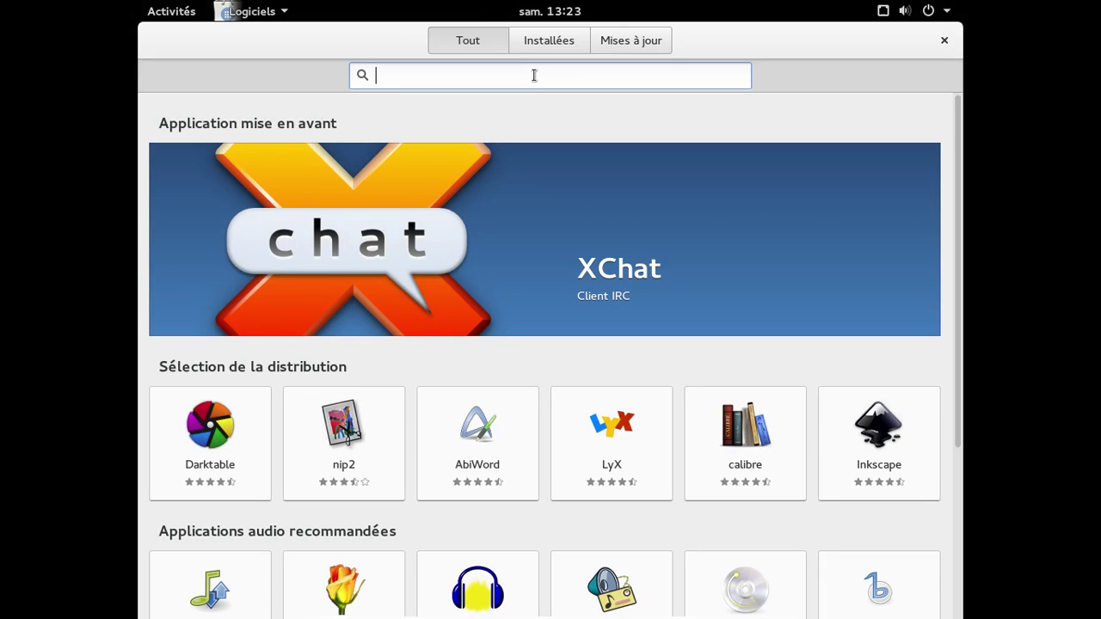
# - Search the store for 'video' and scroll through the GStreamer codec and media player results
pyautogui.write('video')
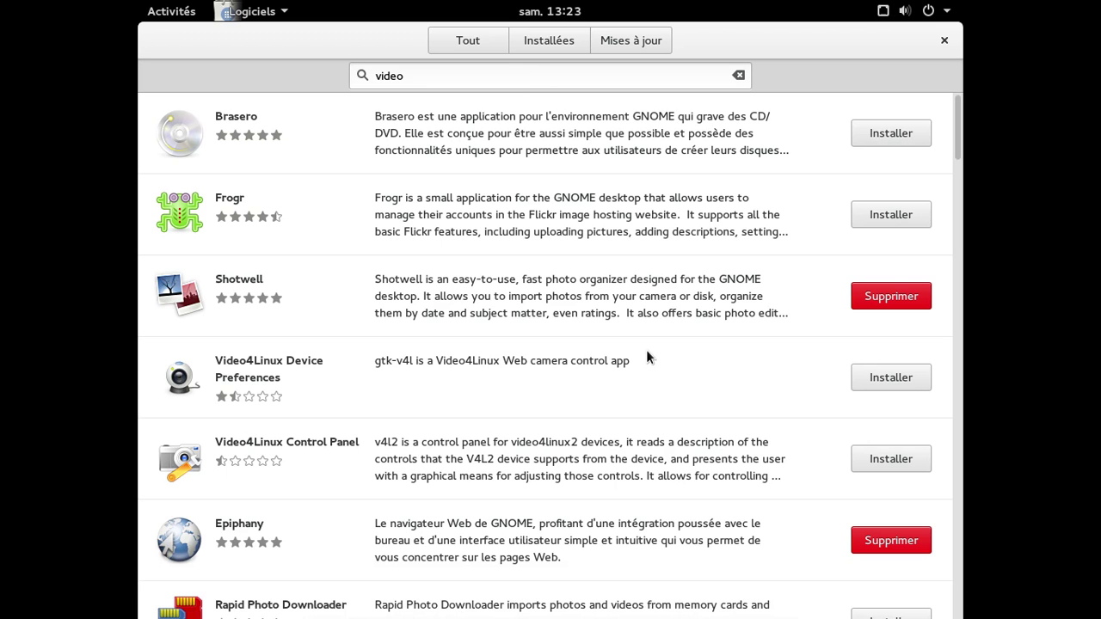
pyautogui.scroll(-5, 645, 349)
pyautogui.scroll(-10, 645, 349)
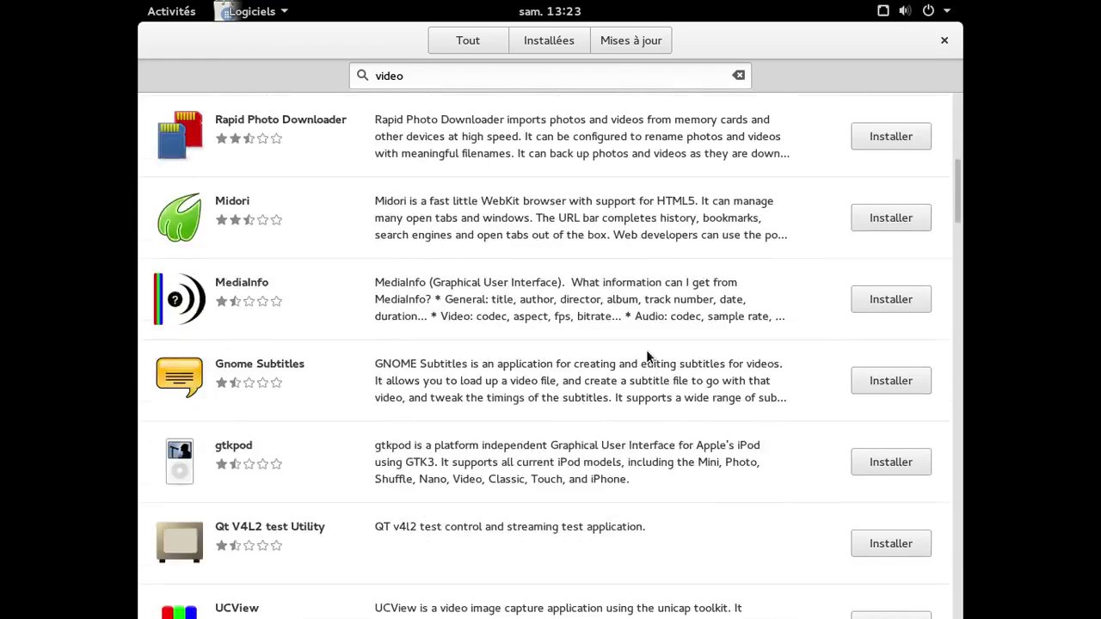
pyautogui.scroll(-7, 646, 349)
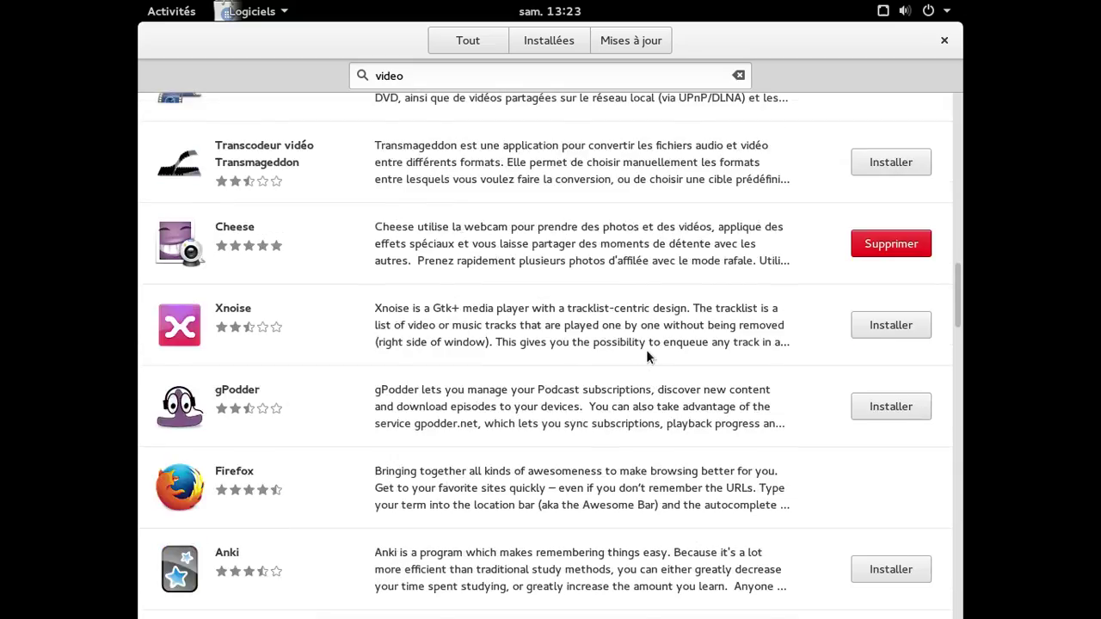
pyautogui.scroll(-7, 646, 349)
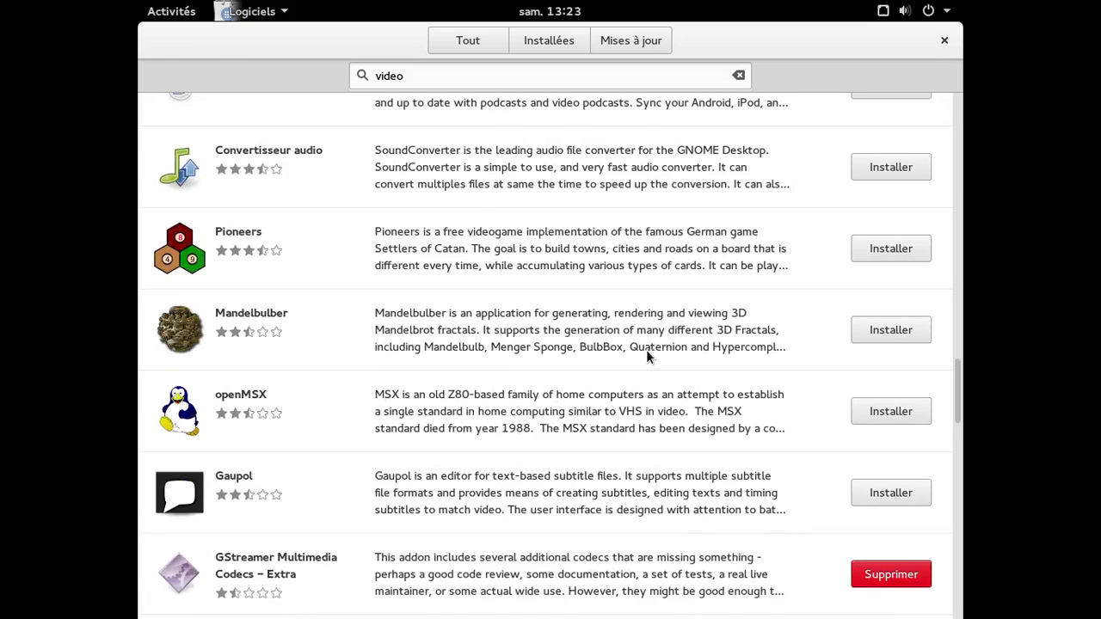
pyautogui.scroll(-5, 646, 349)
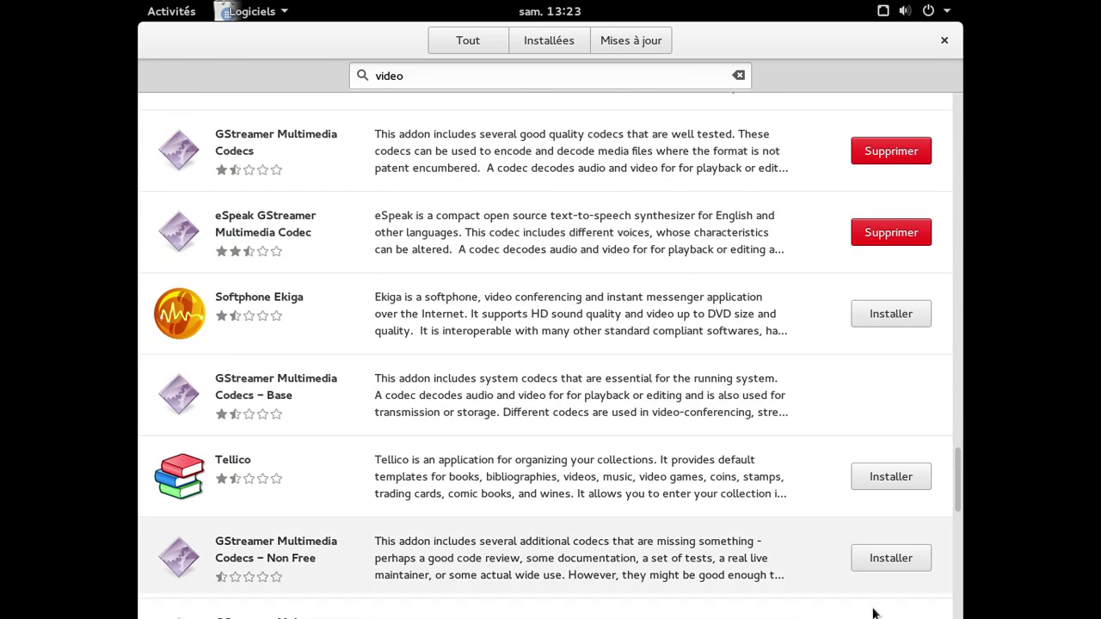
pyautogui.scroll(-10, 746, 452)
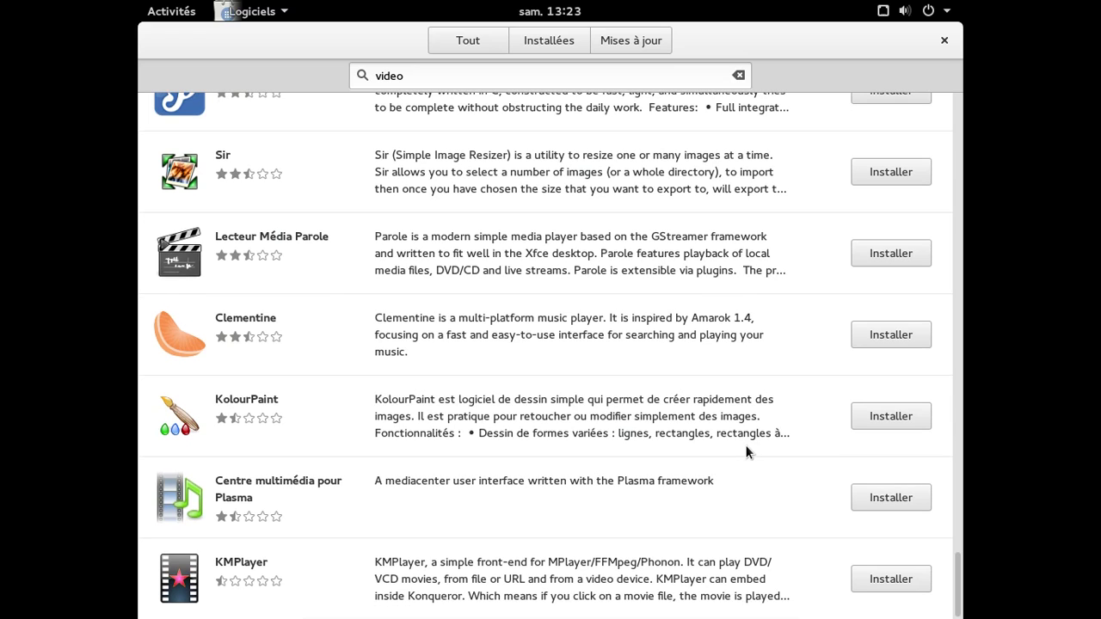
# - Search for 'vlc', which finds no applications, then clear the search
pyautogui.click(425, 74)
pyautogui.press('BackSpace')
pyautogui.press('BackSpace')
pyautogui.press('BackSpace')
pyautogui.press('BackSpace')
pyautogui.write('lc')
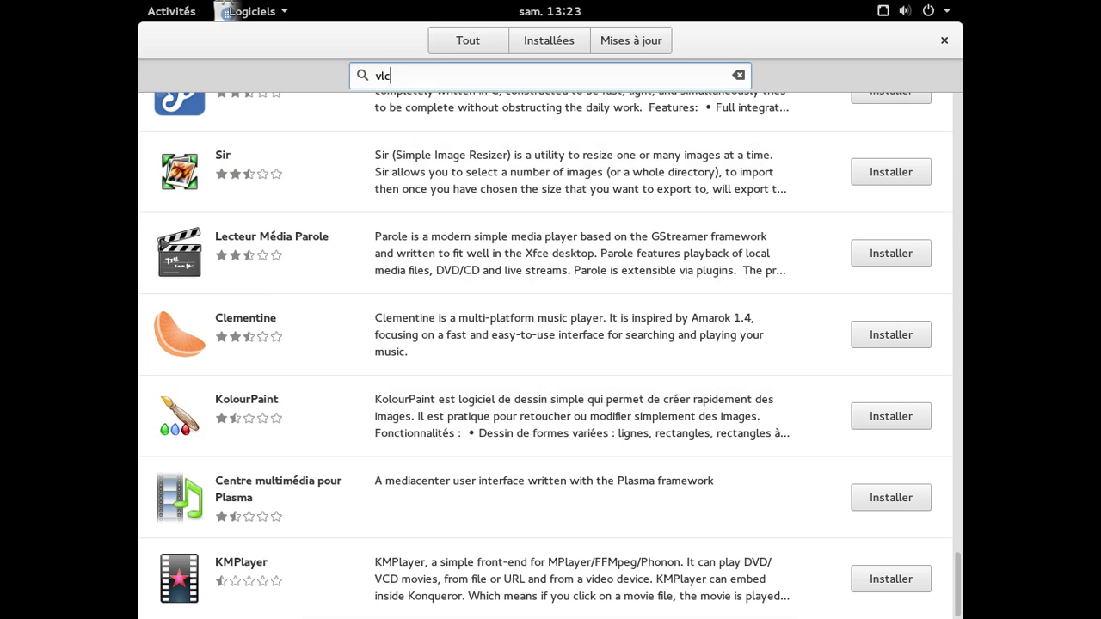
pyautogui.press('BackSpace')
pyautogui.press('BackSpace')
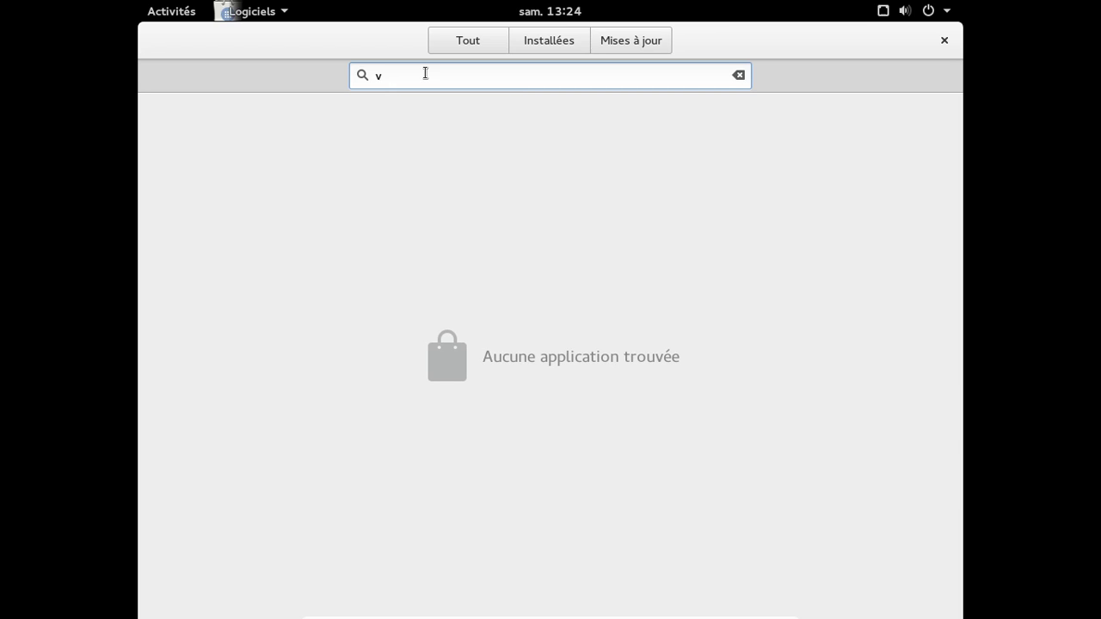
pyautogui.press('BackSpace')
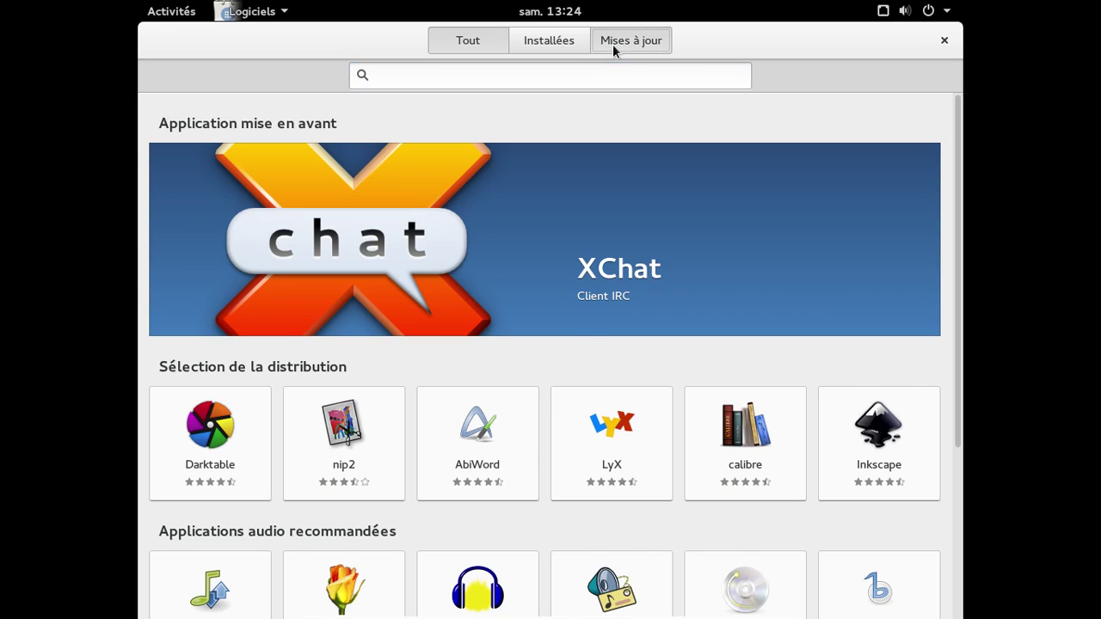
# - Refresh Mises à jour to confirm everything is up to date, then close Logiciels and open Activités
pyautogui.click(612, 48)
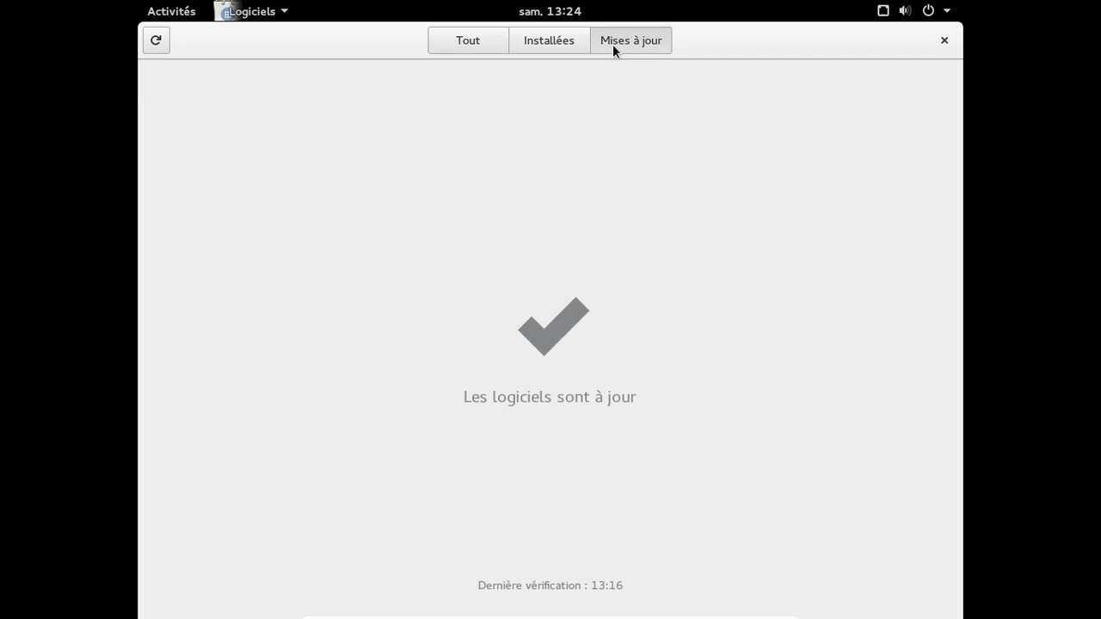
pyautogui.click(155, 41)
pyautogui.click(945, 41)
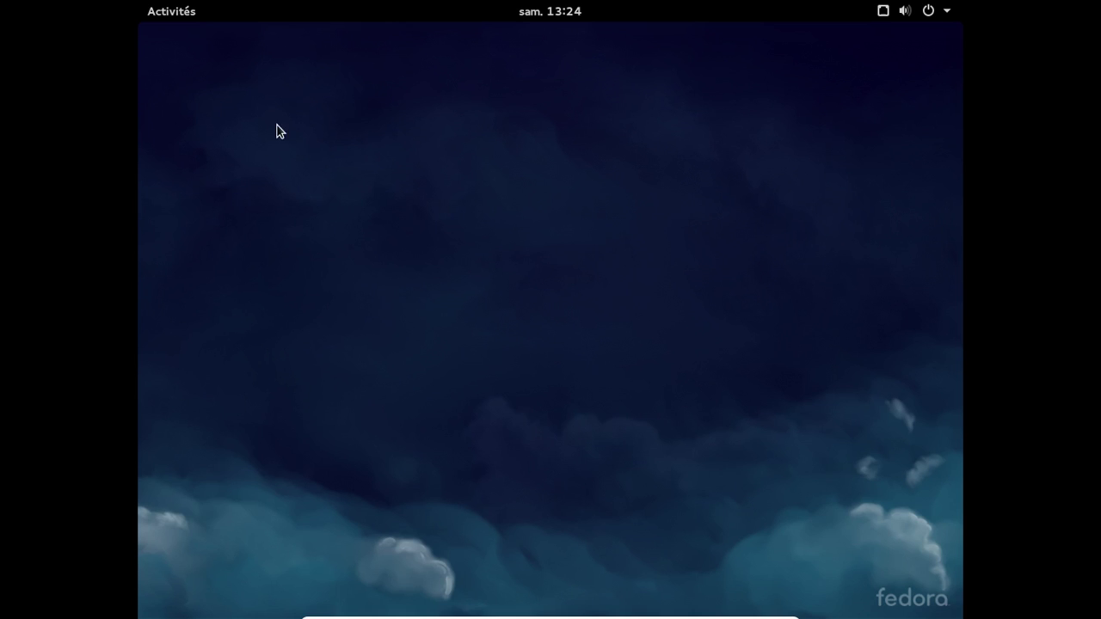
pyautogui.click(189, 12)
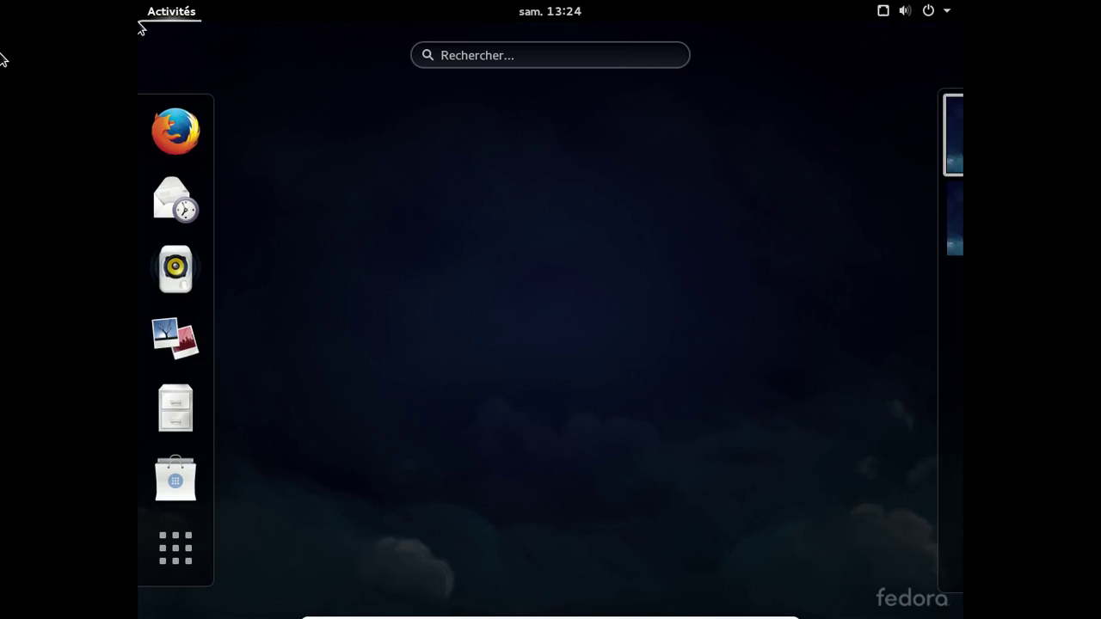
# - Launch Firefox in a smaller window and load bandcamp.com
pyautogui.click(177, 131)
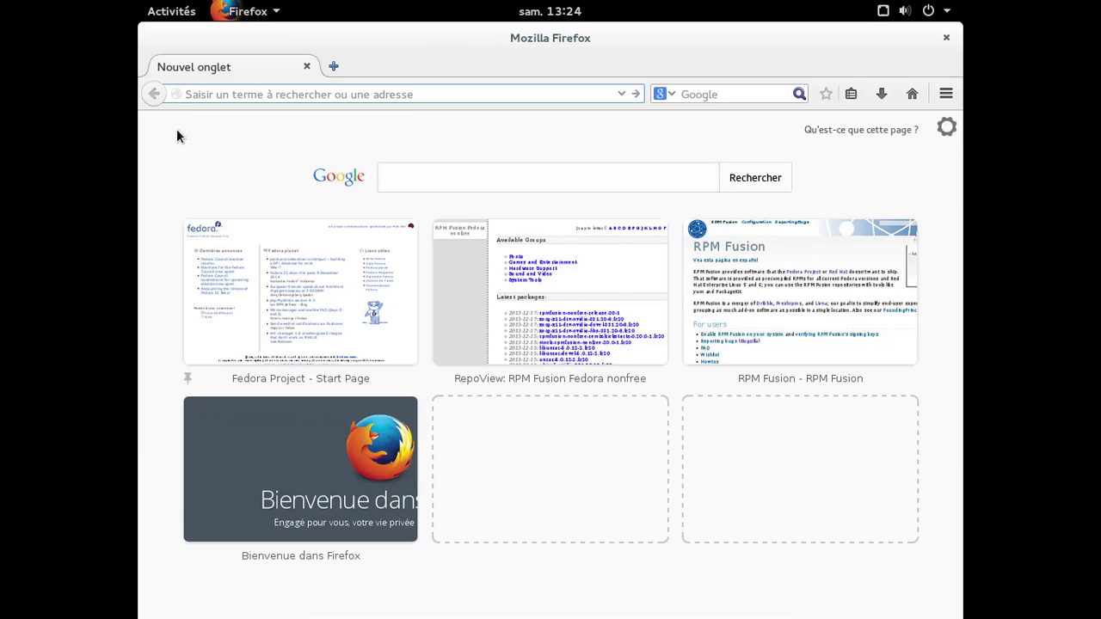
pyautogui.doubleClick(468, 37)
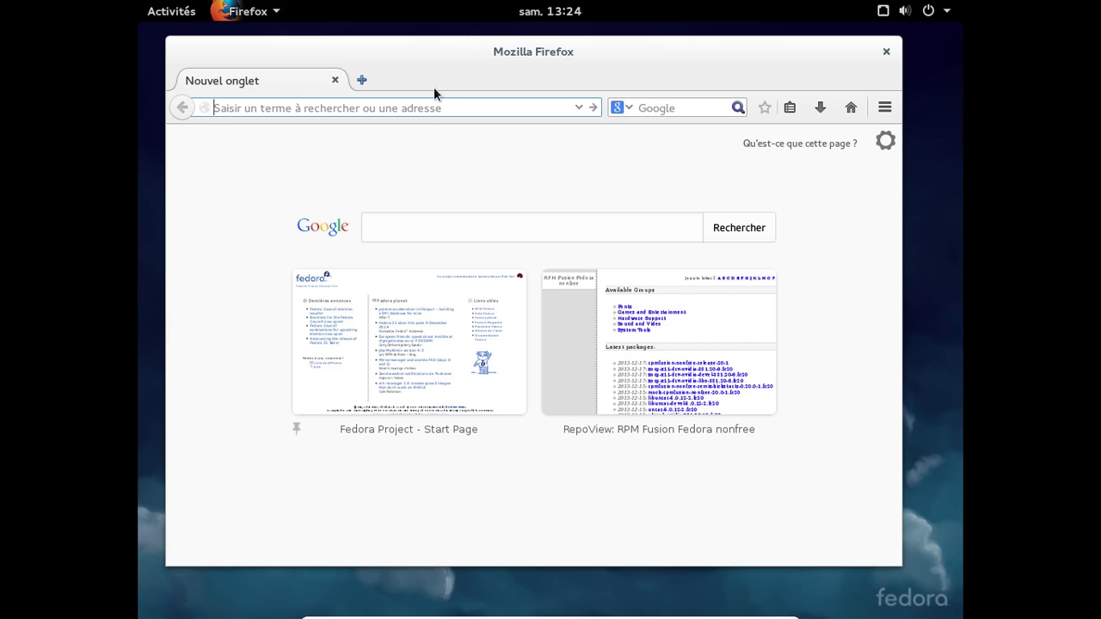
pyautogui.write('bandcamp')
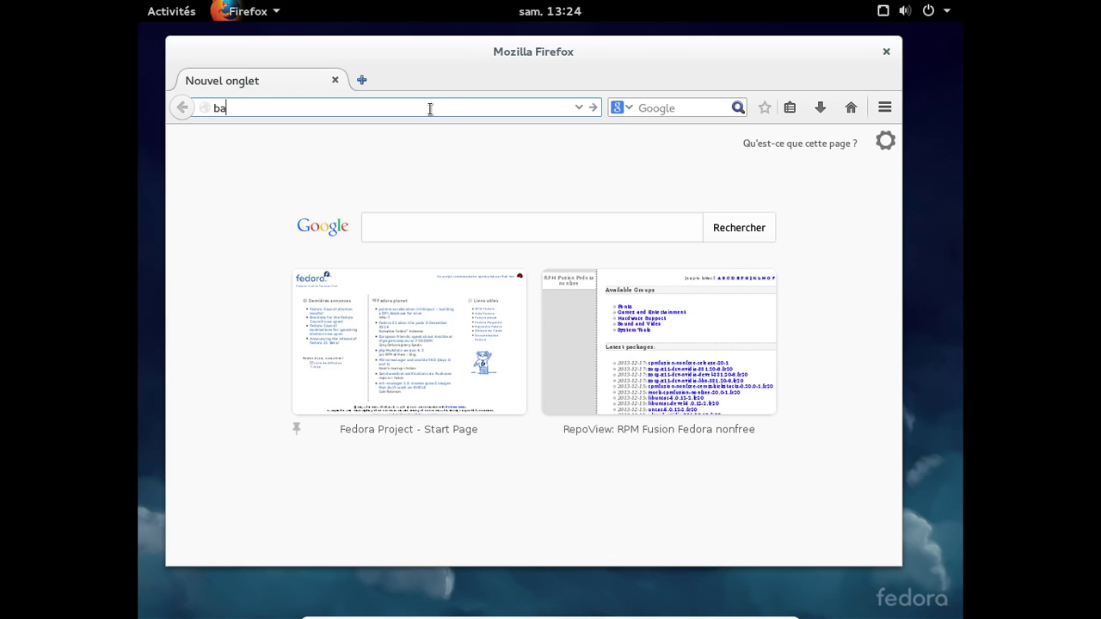
pyautogui.write('.com')
pyautogui.press('Return')
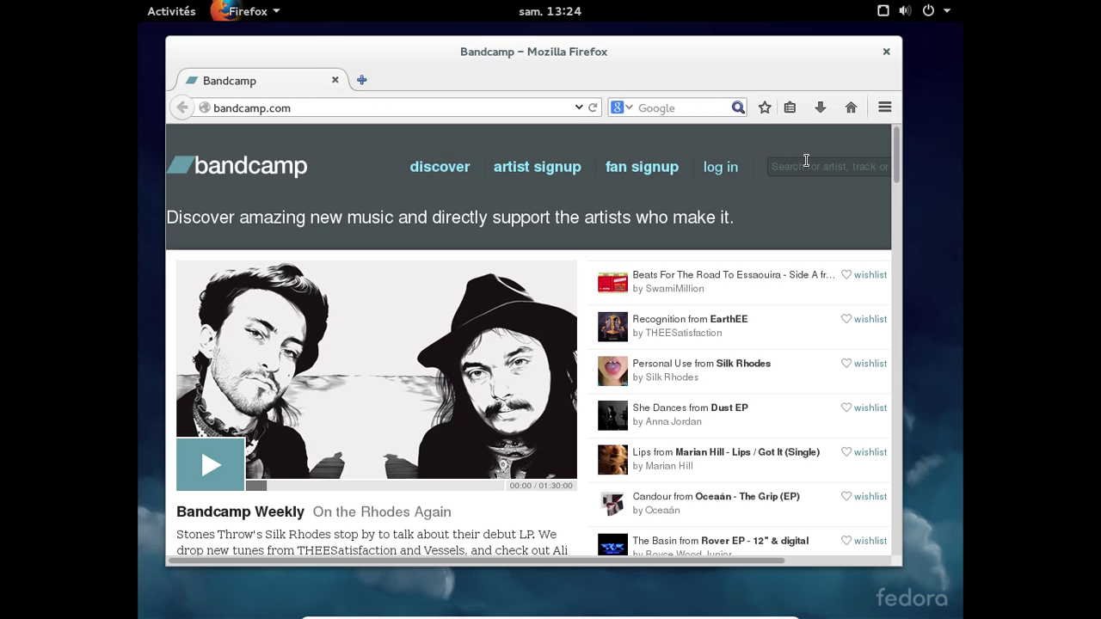
# - Search Bandcamp for the artist and open the Secrets album page
pyautogui.write('roger sabirana')
pyautogui.press('Return')
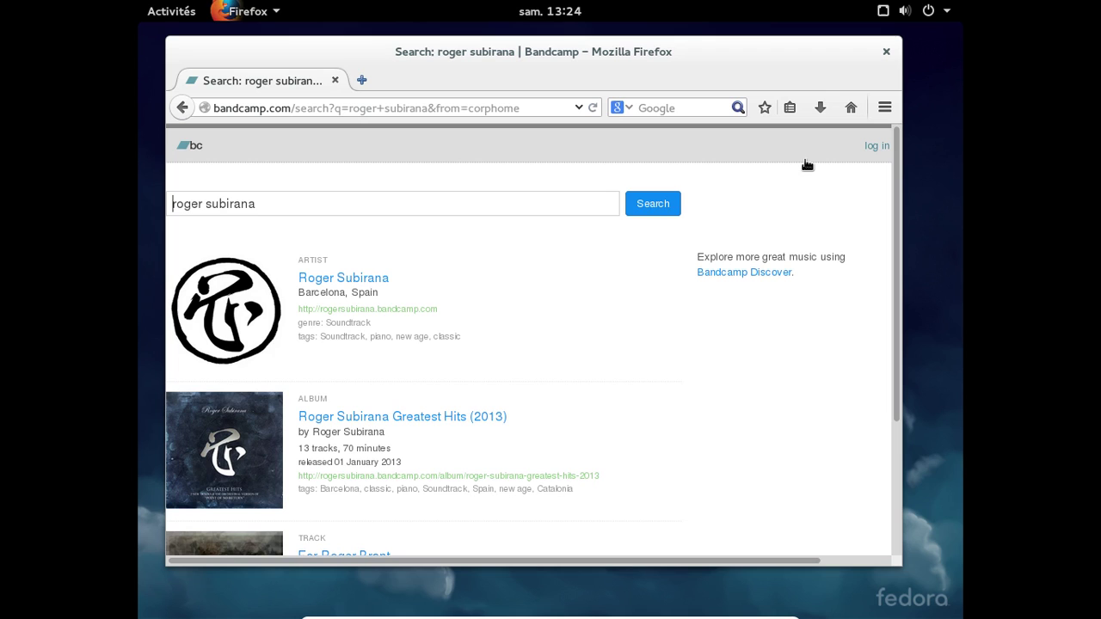
pyautogui.click(355, 284)
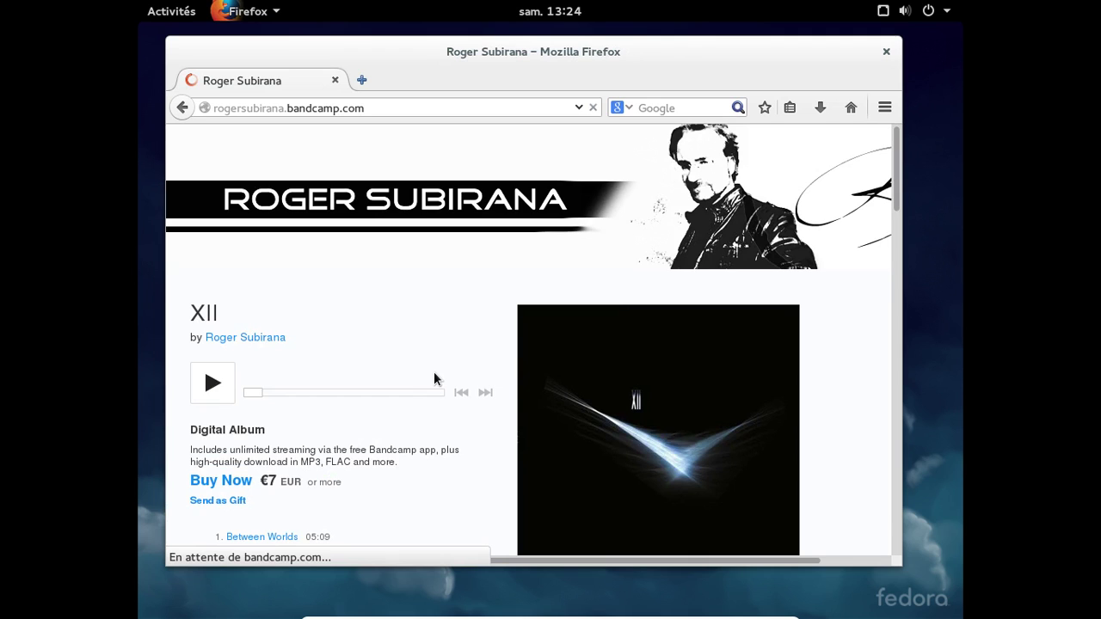
pyautogui.scroll(-5, 435, 379)
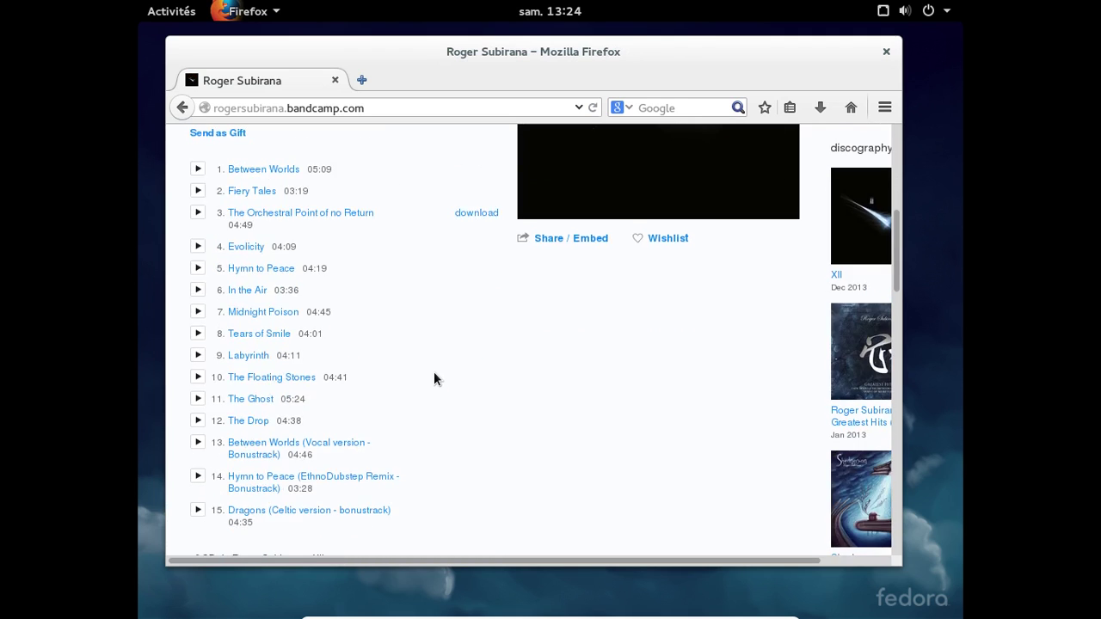
pyautogui.scroll(-4, 434, 378)
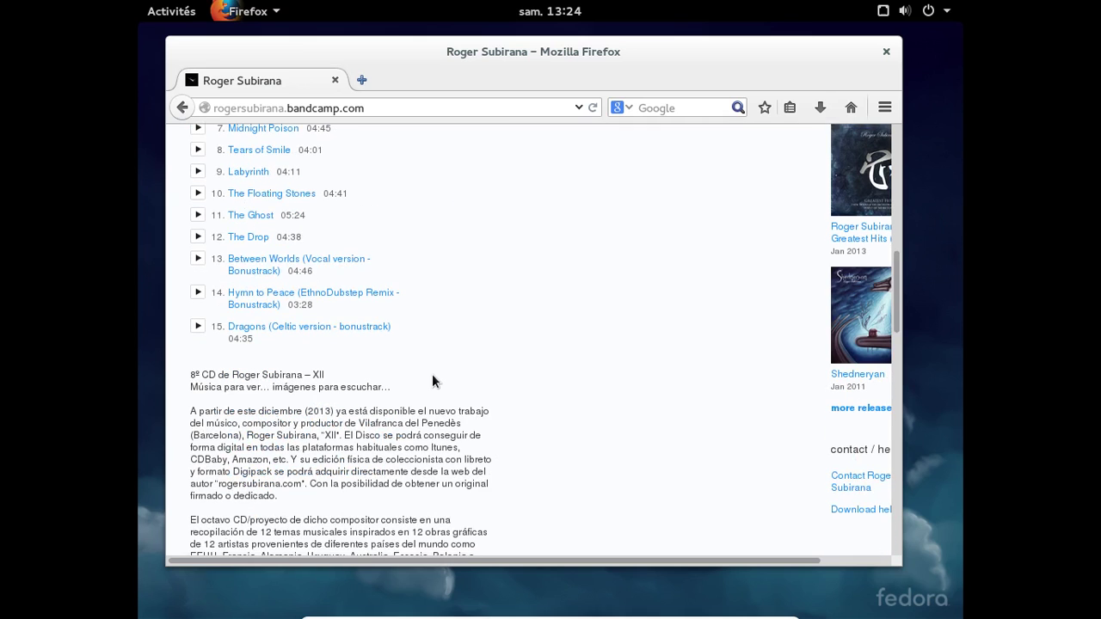
pyautogui.click(846, 410)
pyautogui.moveTo(897, 316); pyautogui.dragTo(899, 473)
pyautogui.click(851, 273)
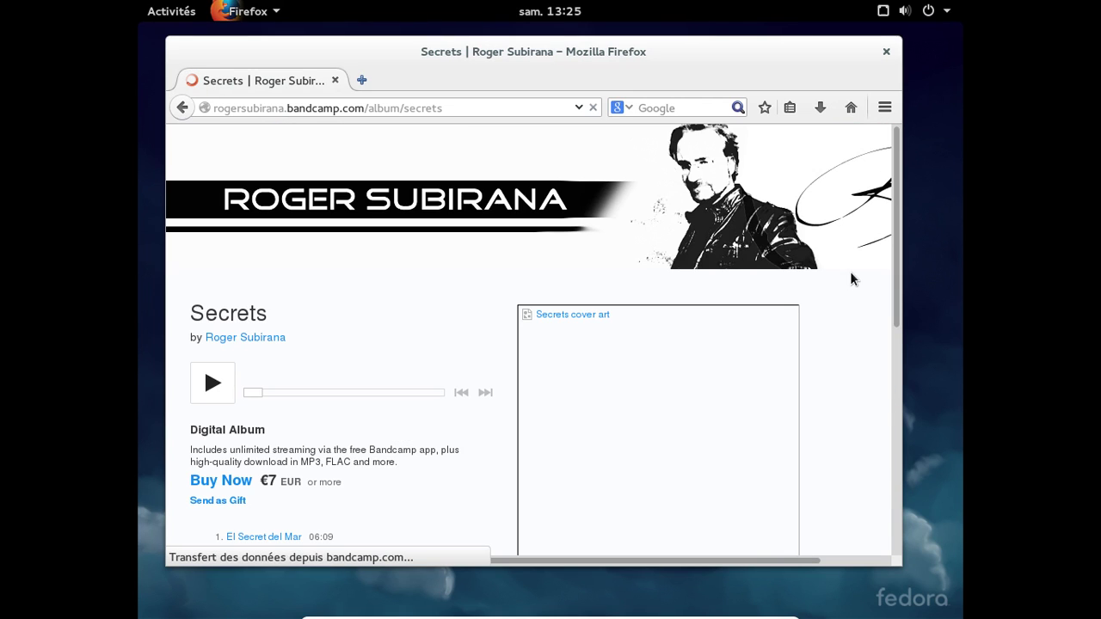
# - Play track 2 'Doshmy Larayon', pause it at 00:09, and close Firefox
pyautogui.scroll(-2, 452, 316)
pyautogui.scroll(-2, 452, 315)
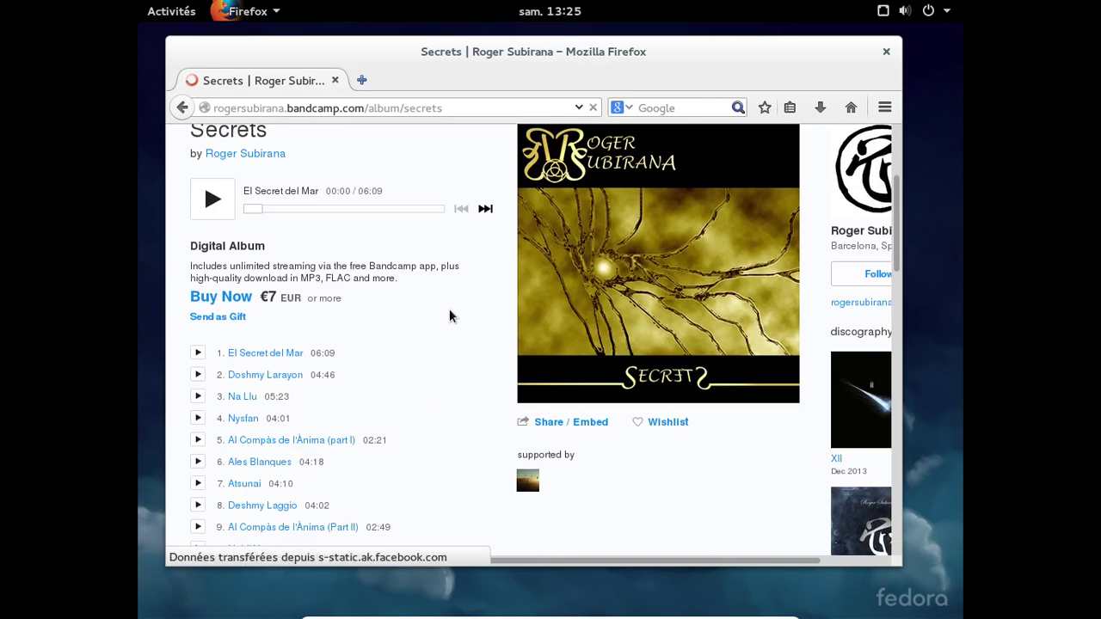
pyautogui.click(198, 374)
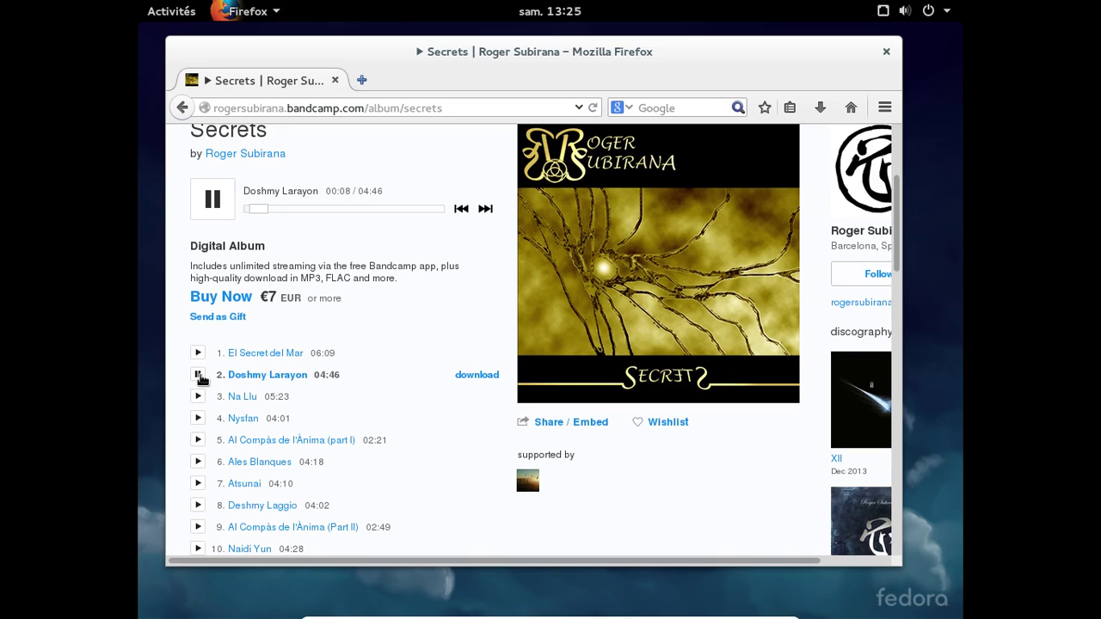
pyautogui.click(197, 376)
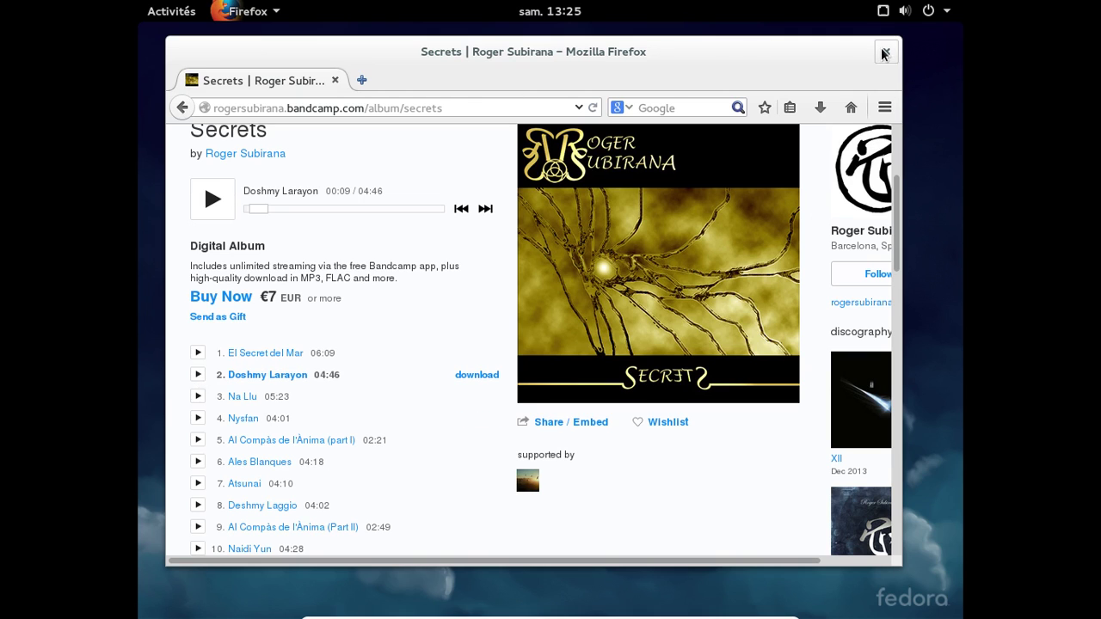
pyautogui.click(884, 54)
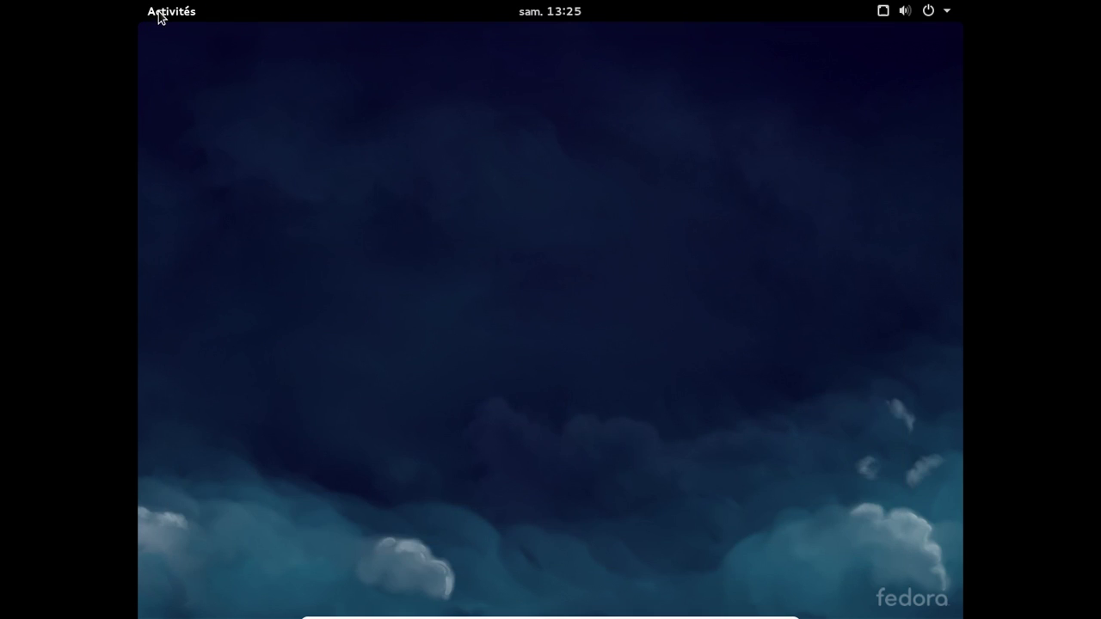
# - Flip through both pages of the applications grid, then close and reopen the Activities overview
pyautogui.click(159, 13)
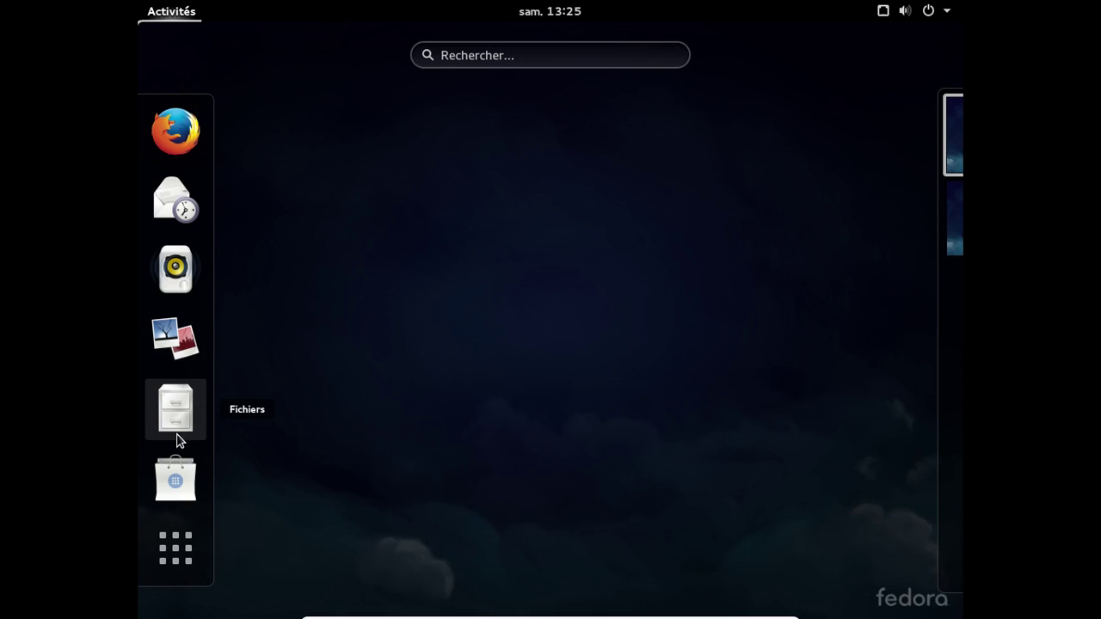
pyautogui.click(197, 546)
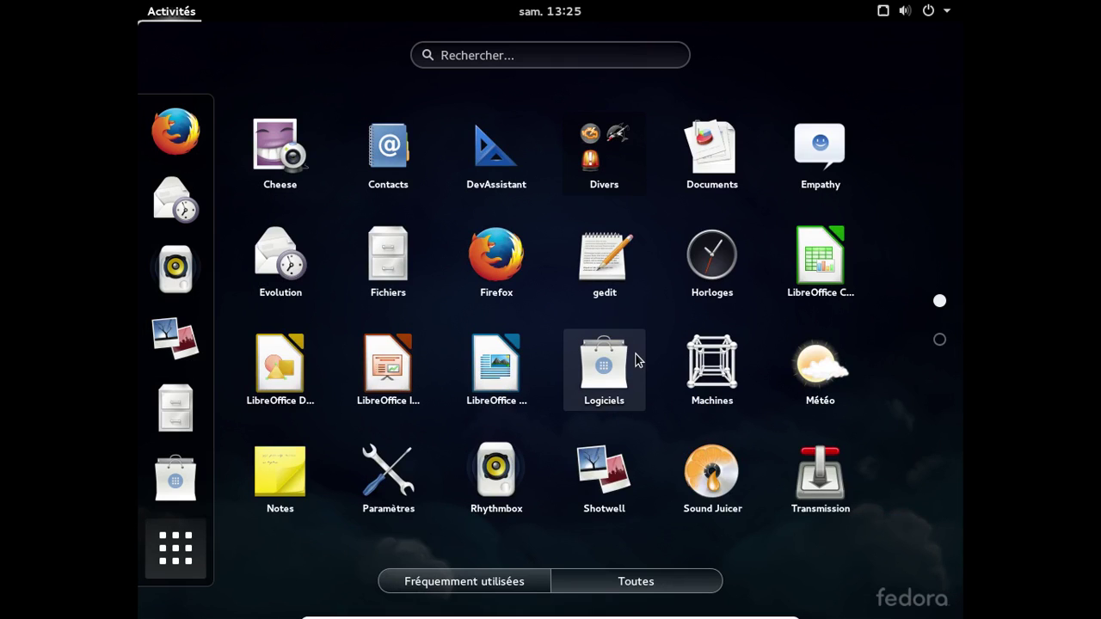
pyautogui.click(939, 341)
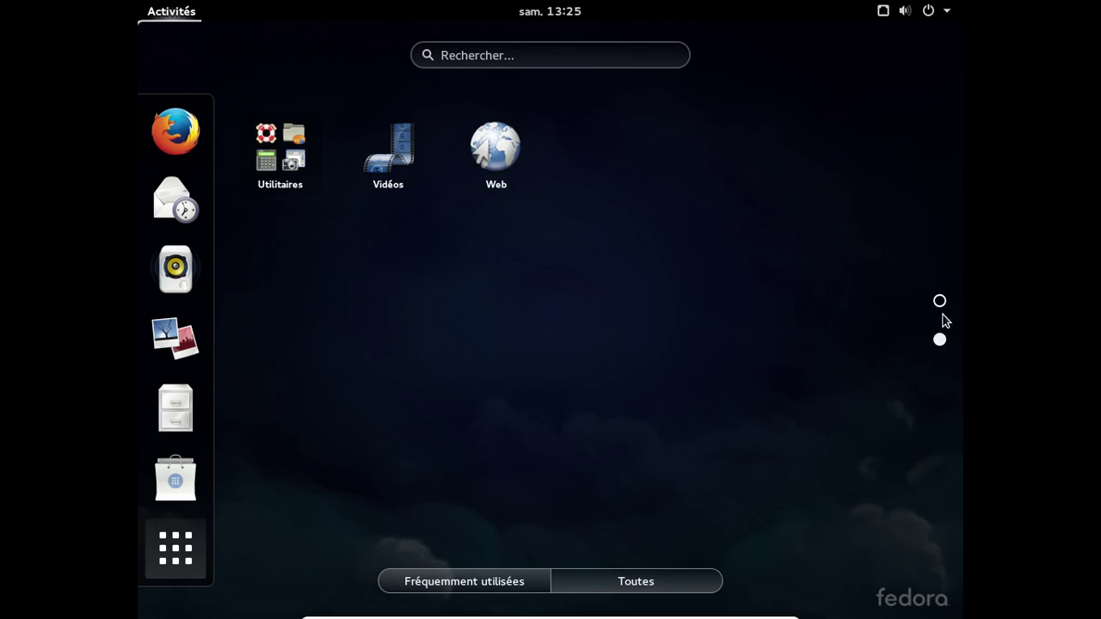
pyautogui.click(940, 303)
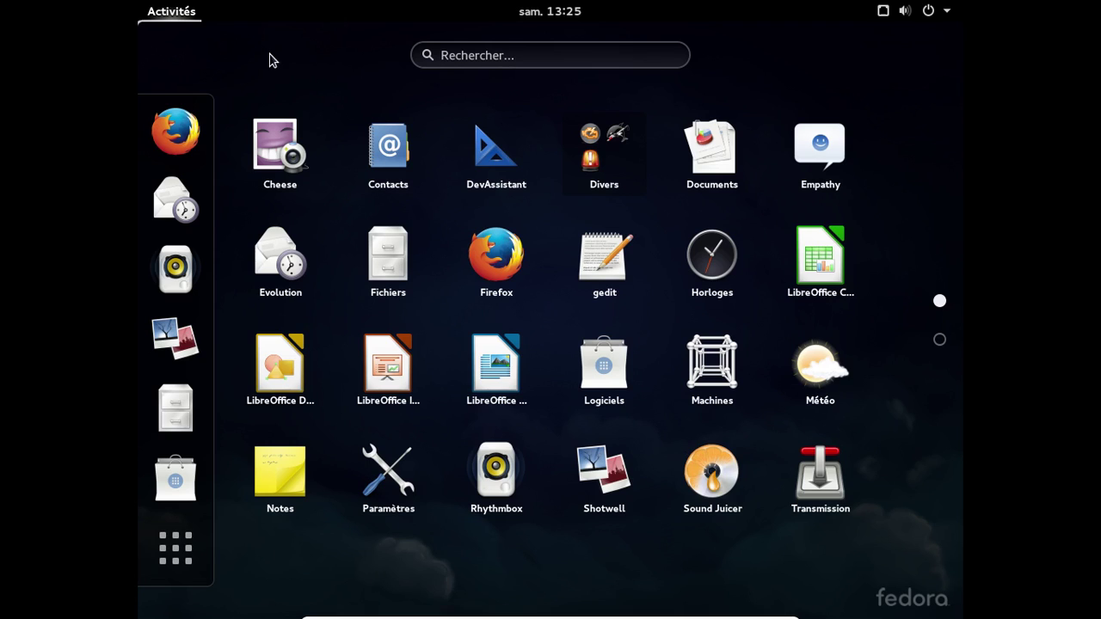
pyautogui.click(234, 49)
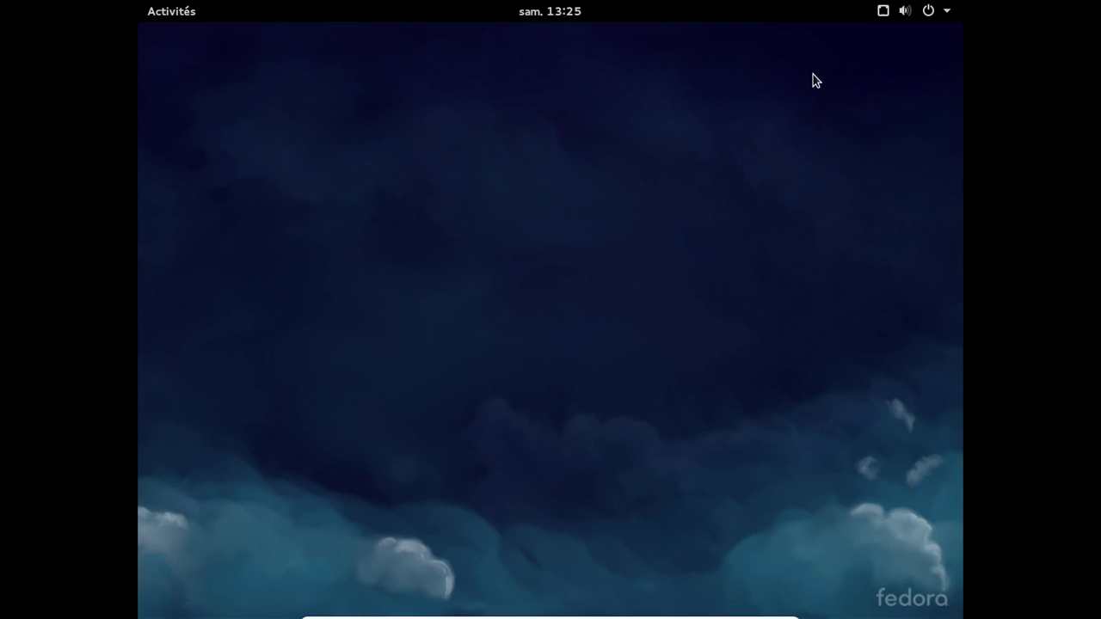
pyautogui.click(195, 14)
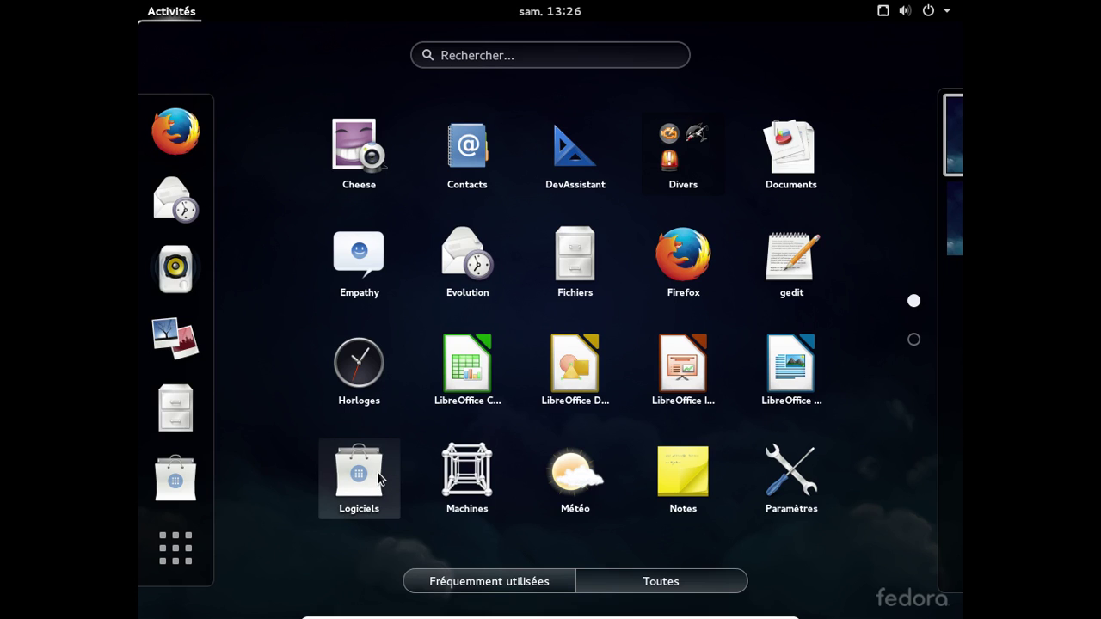
# - Search Logiciels for 'twe', install Outil de personnalisation, and close the store
pyautogui.click(377, 472)
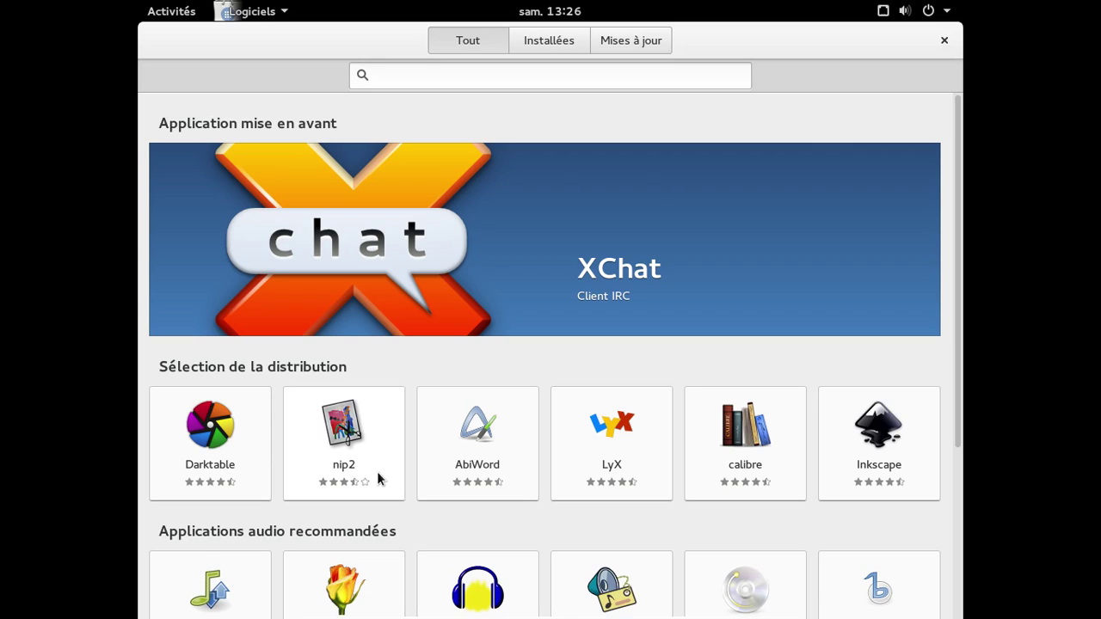
pyautogui.write('twe')
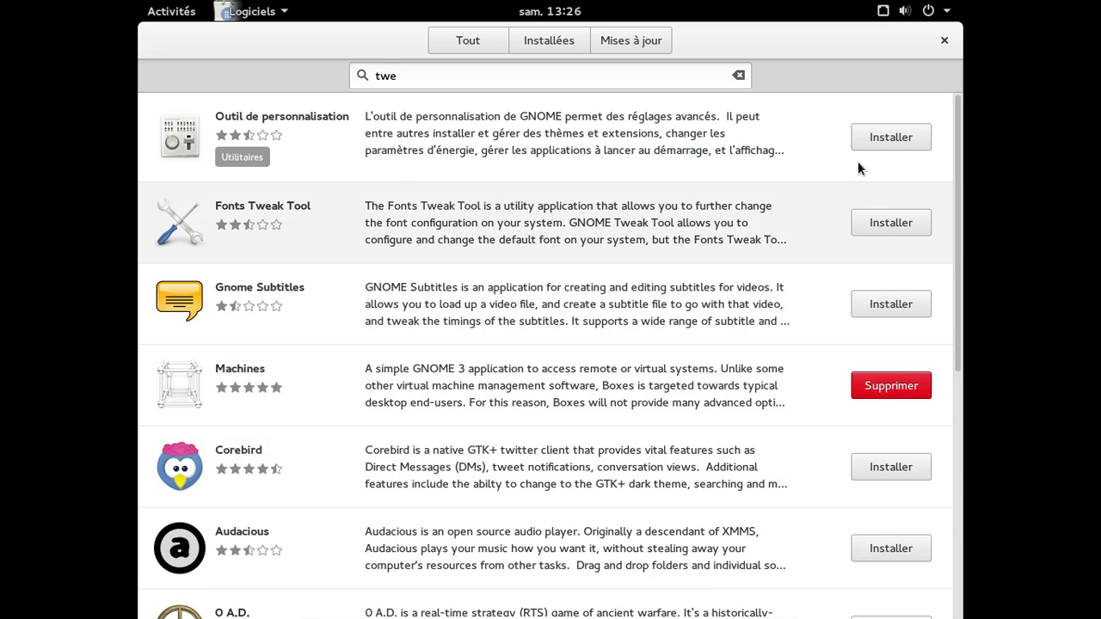
pyautogui.click(865, 145)
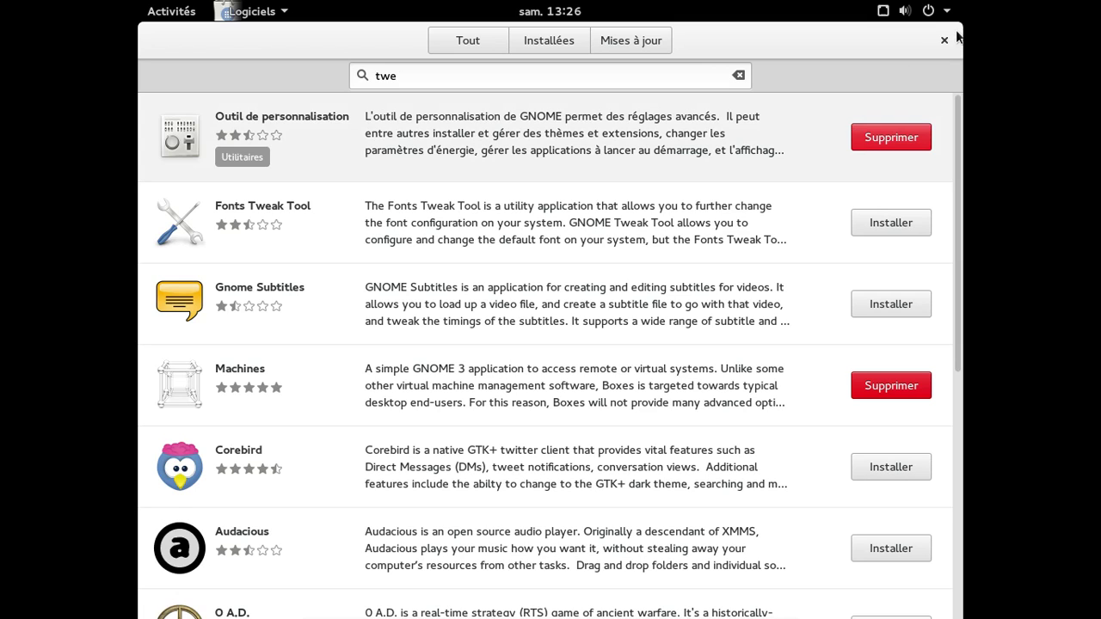
pyautogui.click(945, 42)
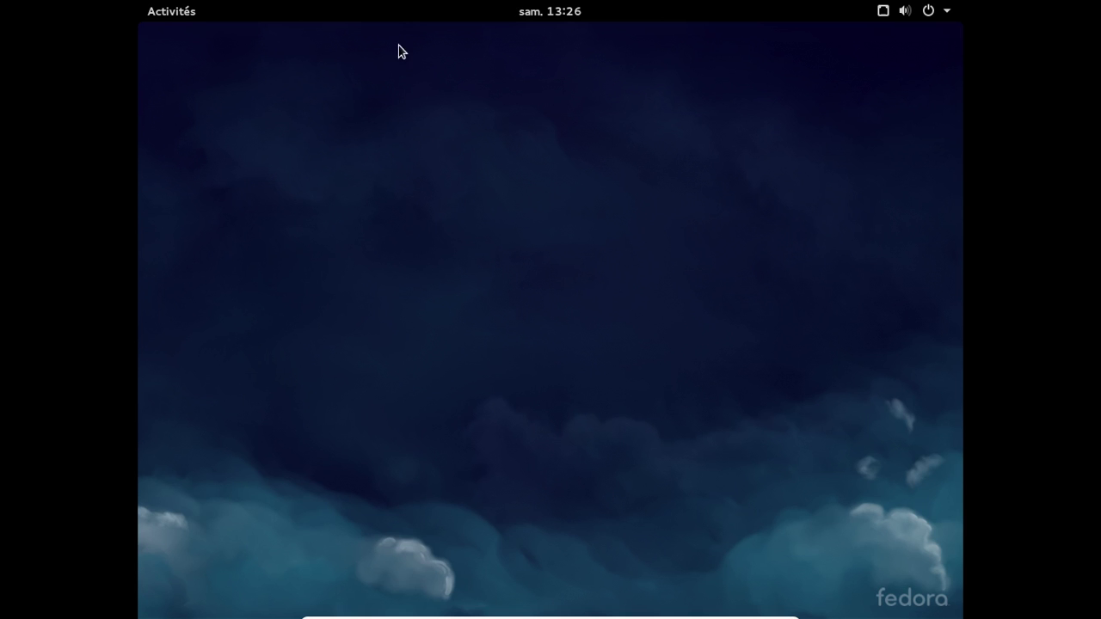
# - Search Activités for 'tw' and launch Outil de personnalisation from the results
pyautogui.click(174, 7)
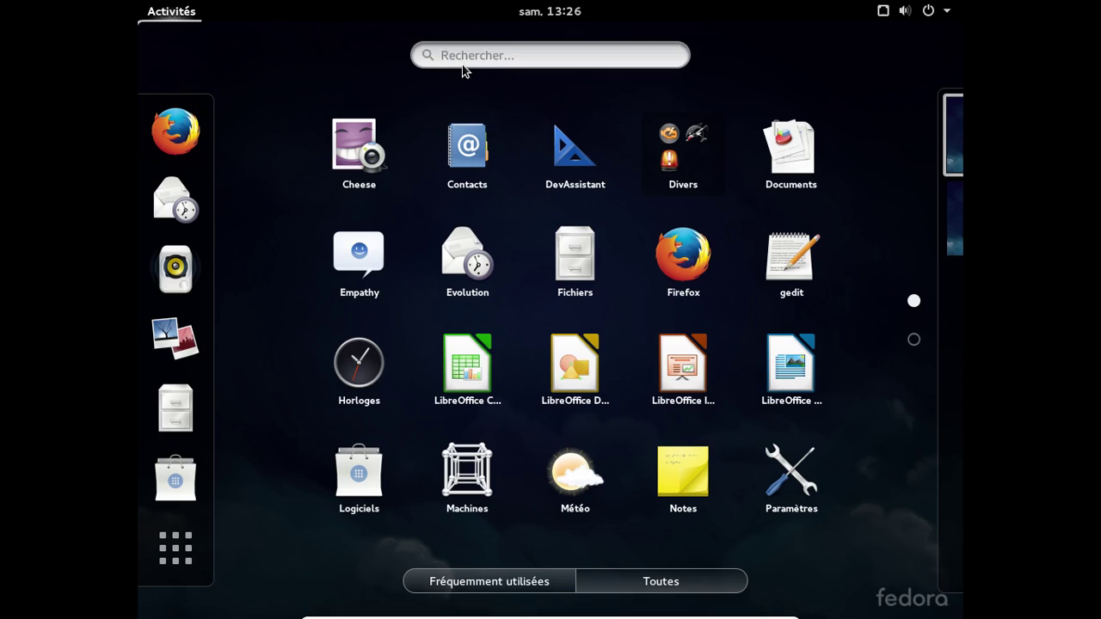
pyautogui.press('Escape')
pyautogui.click(191, 11)
pyautogui.write('tw')
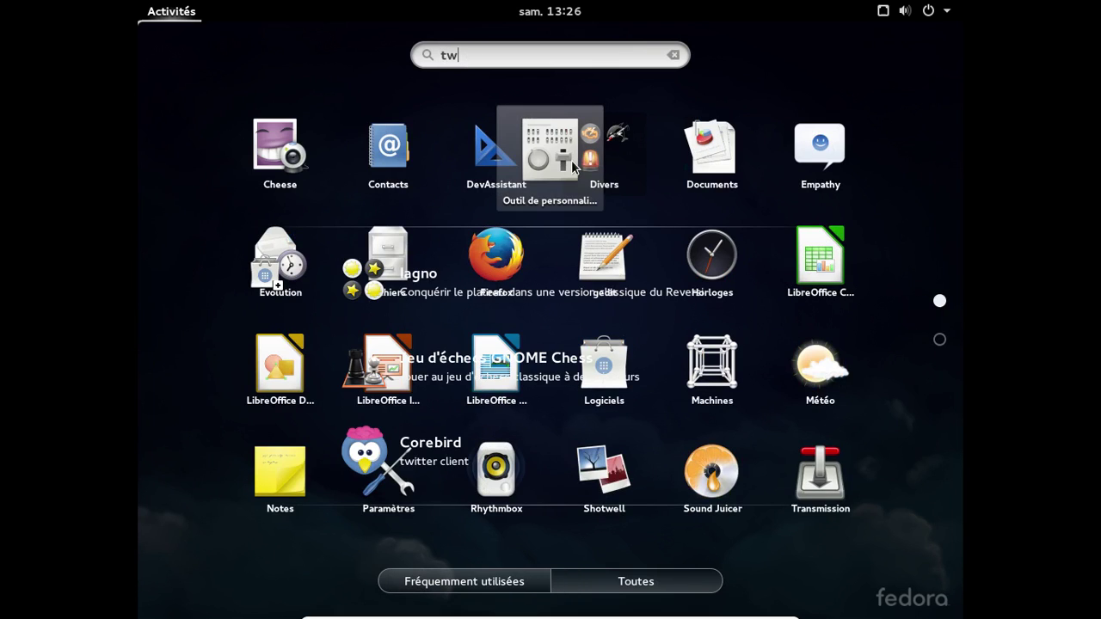
pyautogui.click(571, 161)
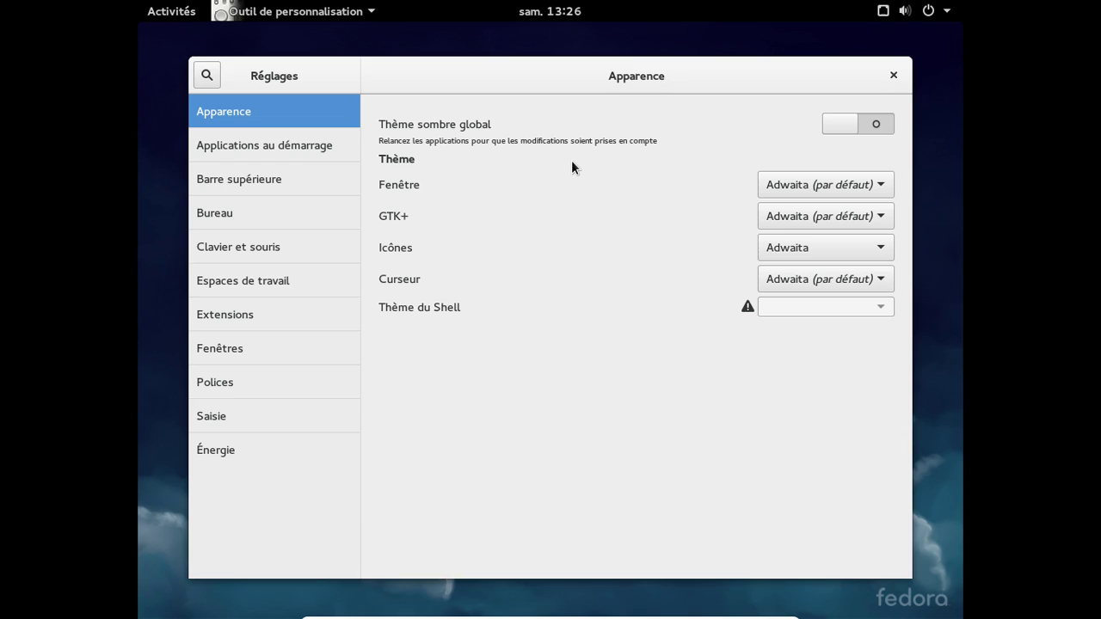
# - Turn on Afficher la date in the Barre supérieure settings
pyautogui.click(332, 146)
pyautogui.click(313, 170)
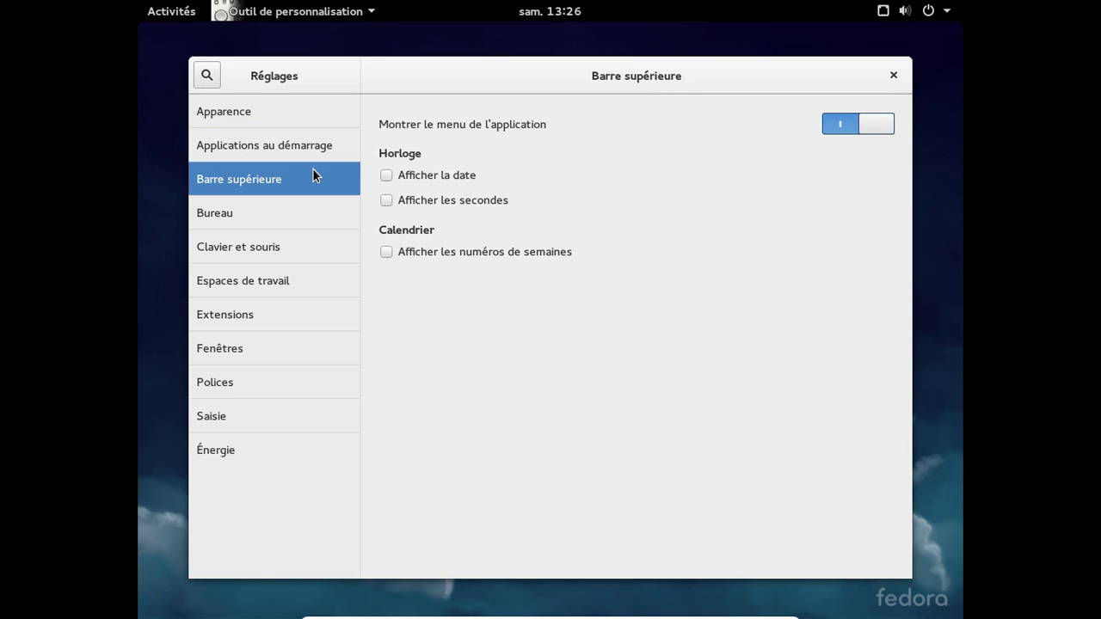
pyautogui.click(391, 175)
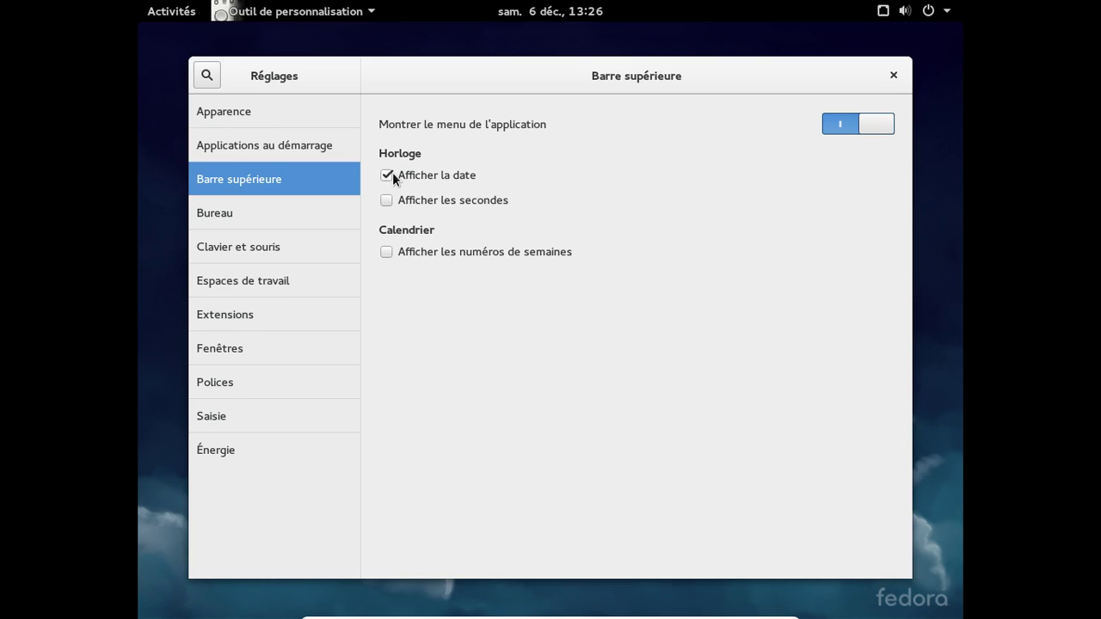
# - Browse Bureau, Clavier et souris and Espaces de travail, ending on the Extensions list
pyautogui.click(301, 221)
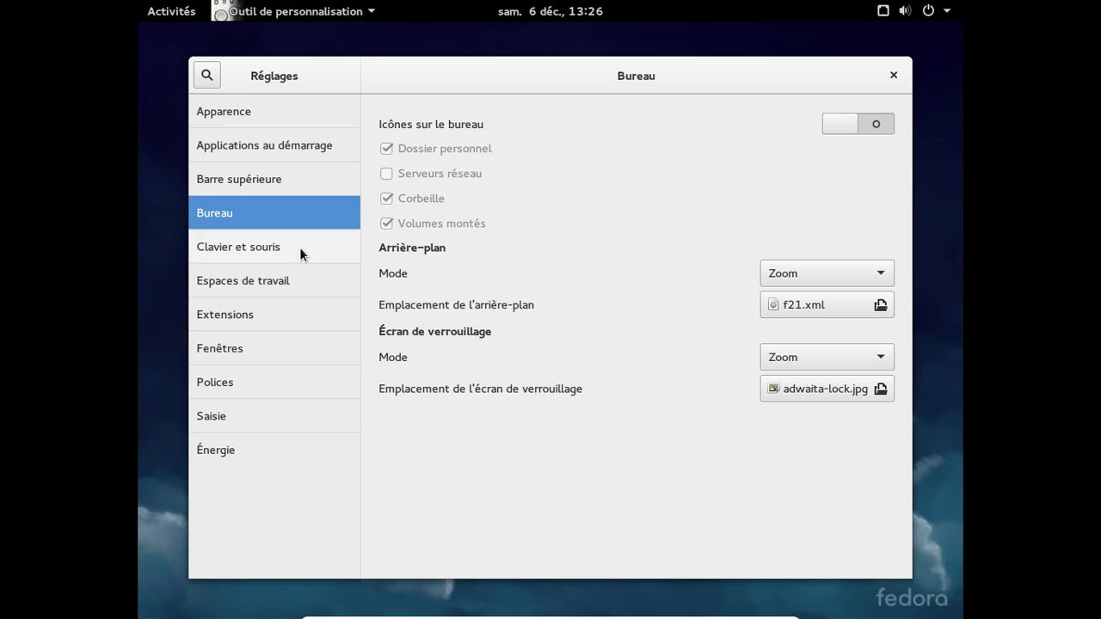
pyautogui.click(299, 246)
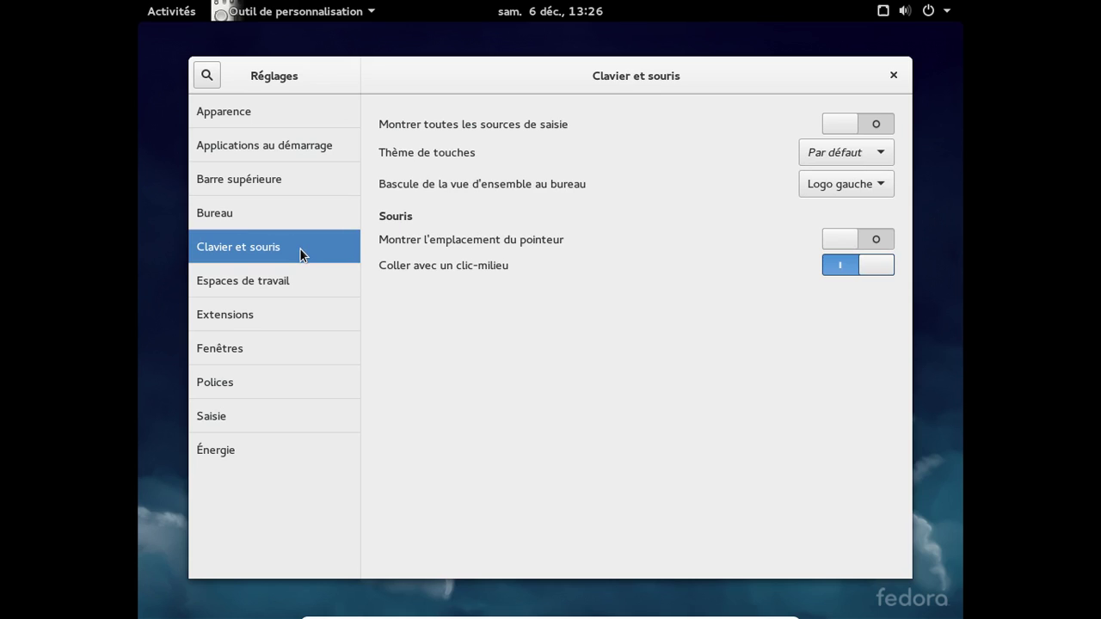
pyautogui.click(299, 286)
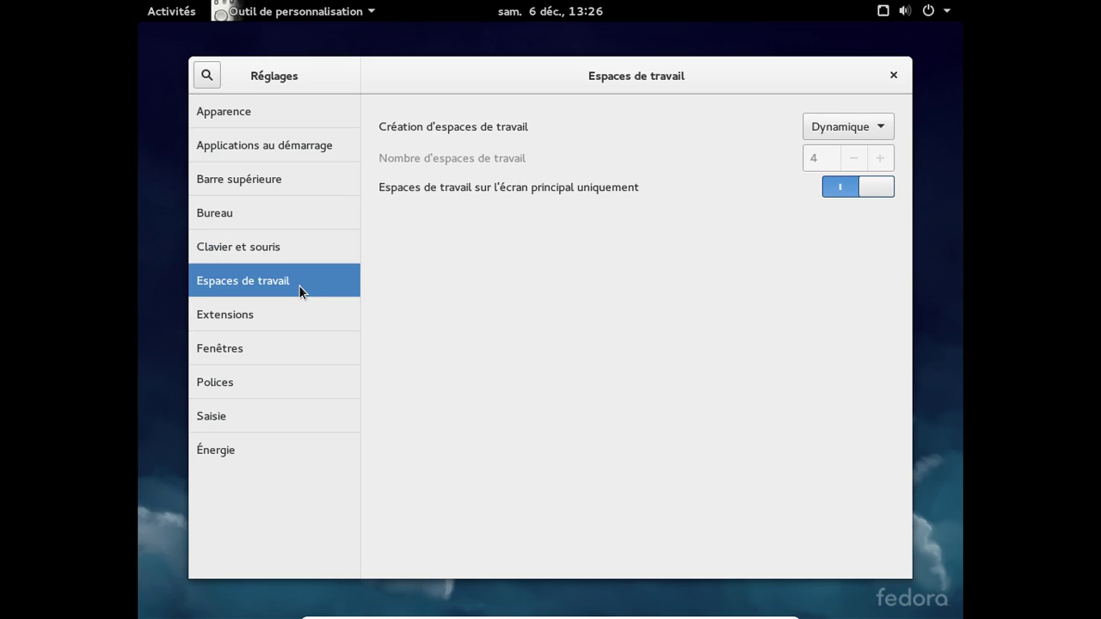
pyautogui.click(295, 312)
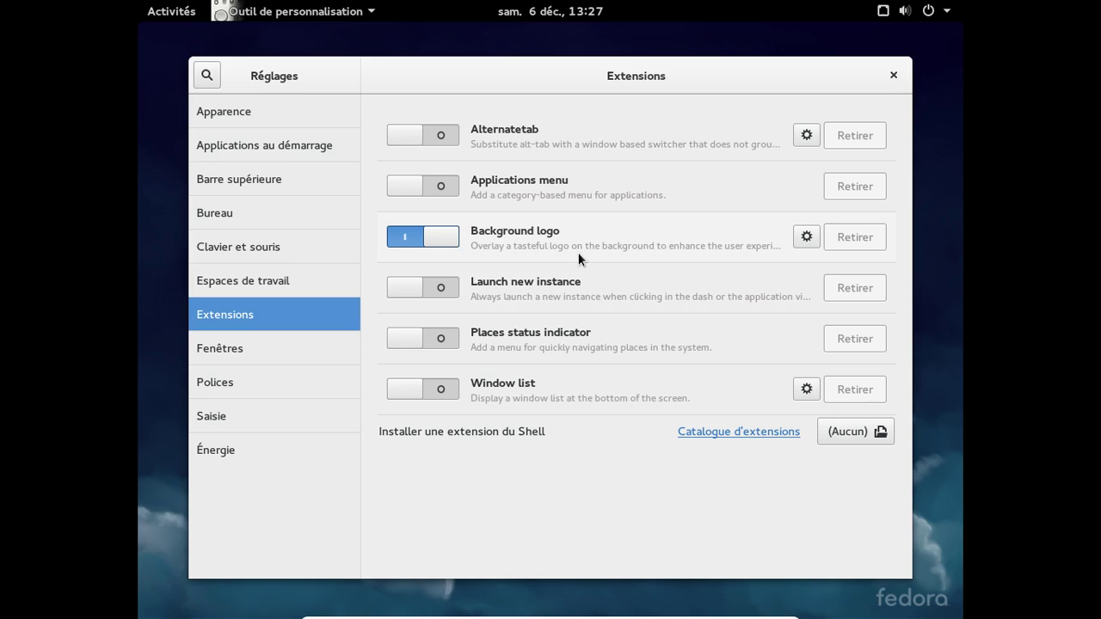
# - Glance at Background logo settings, then enable Minimiser with Maximiser off in Fenêtres
pyautogui.click(816, 230)
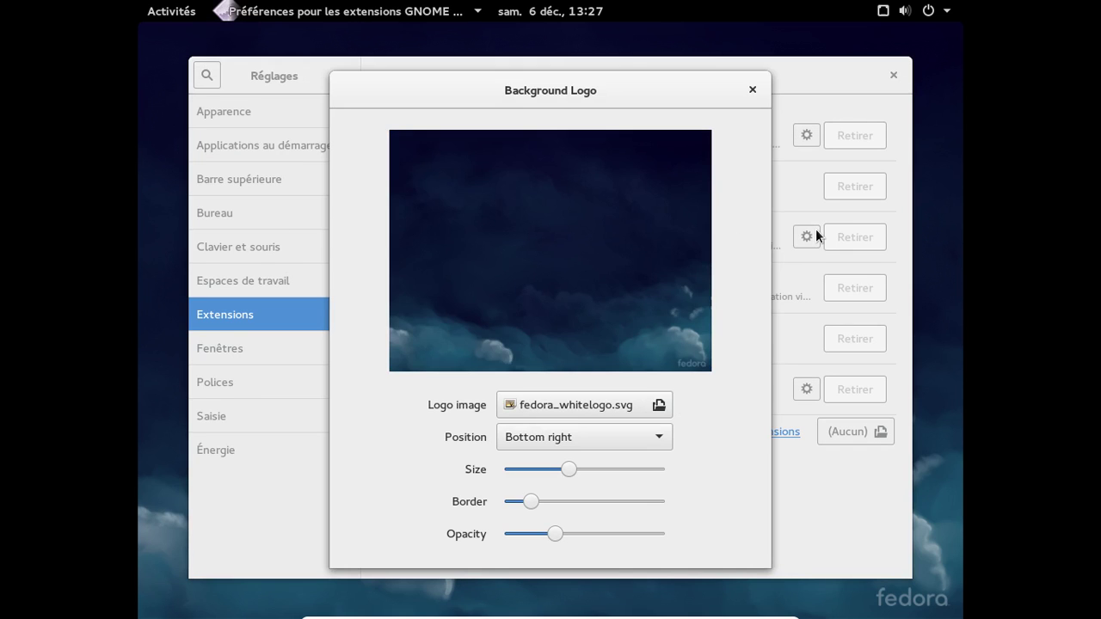
pyautogui.click(752, 90)
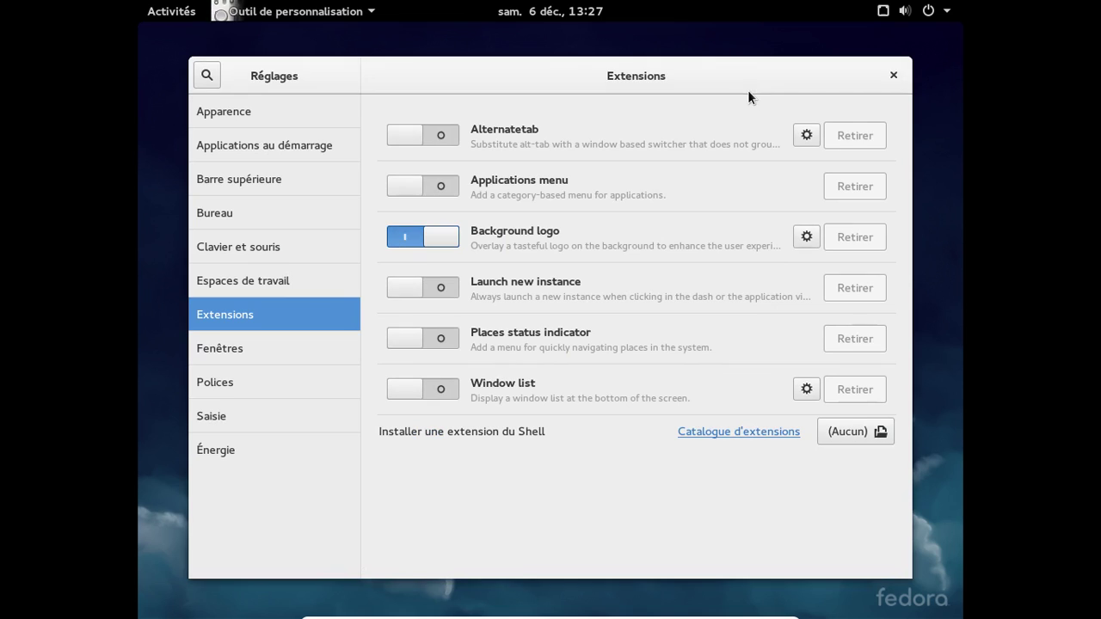
pyautogui.click(293, 340)
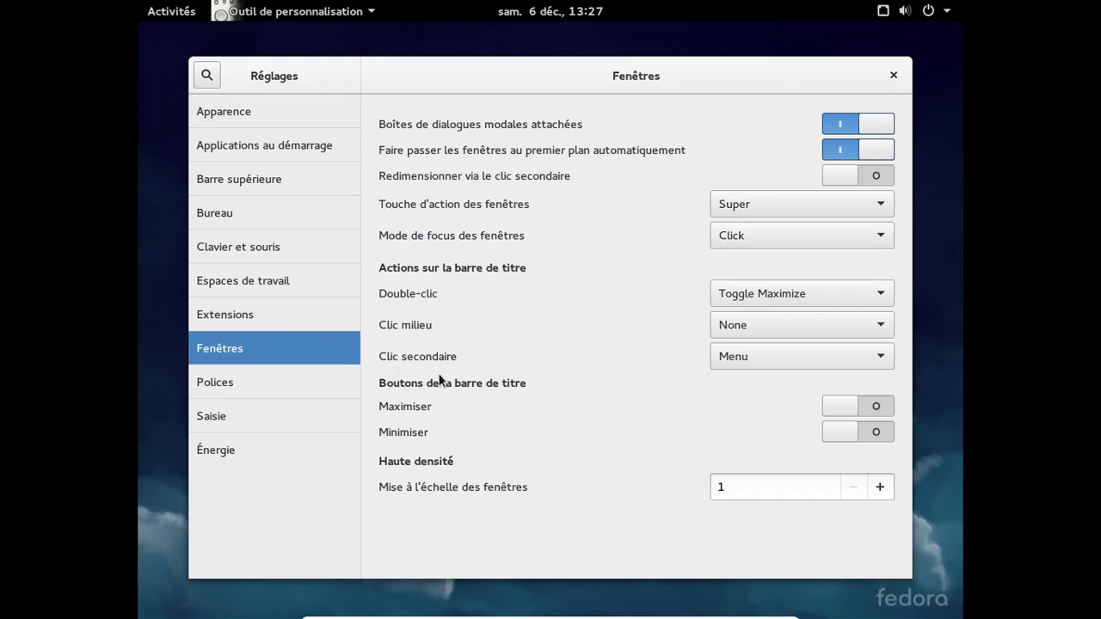
pyautogui.click(844, 411)
pyautogui.click(843, 430)
pyautogui.click(840, 408)
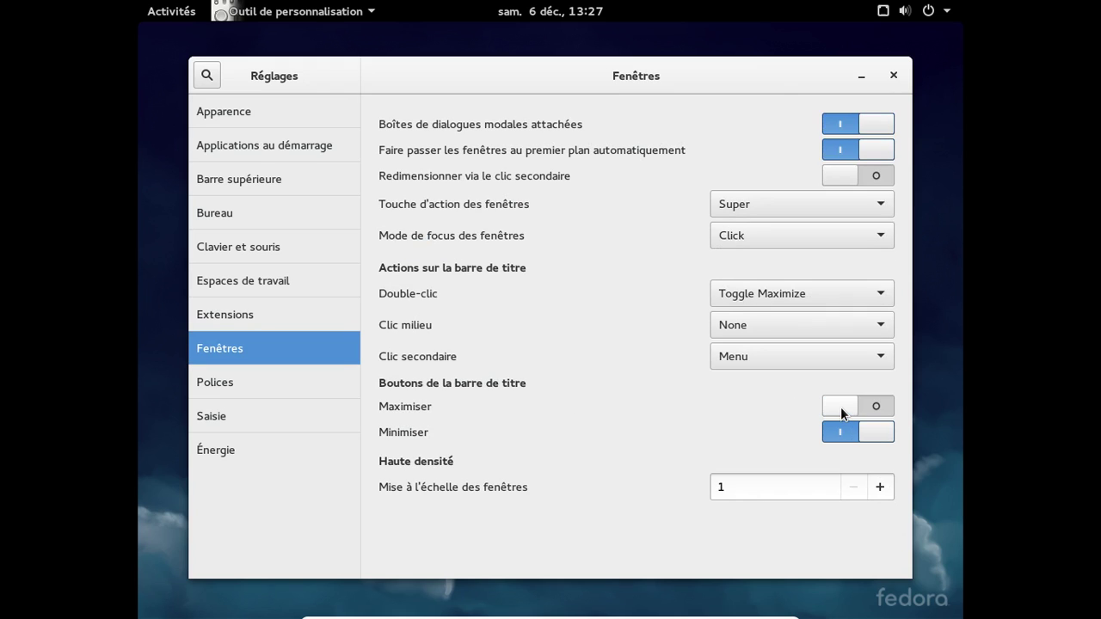
# - Look over the Saisie and Énergie pages, then minimise the tweak tool window
pyautogui.click(294, 414)
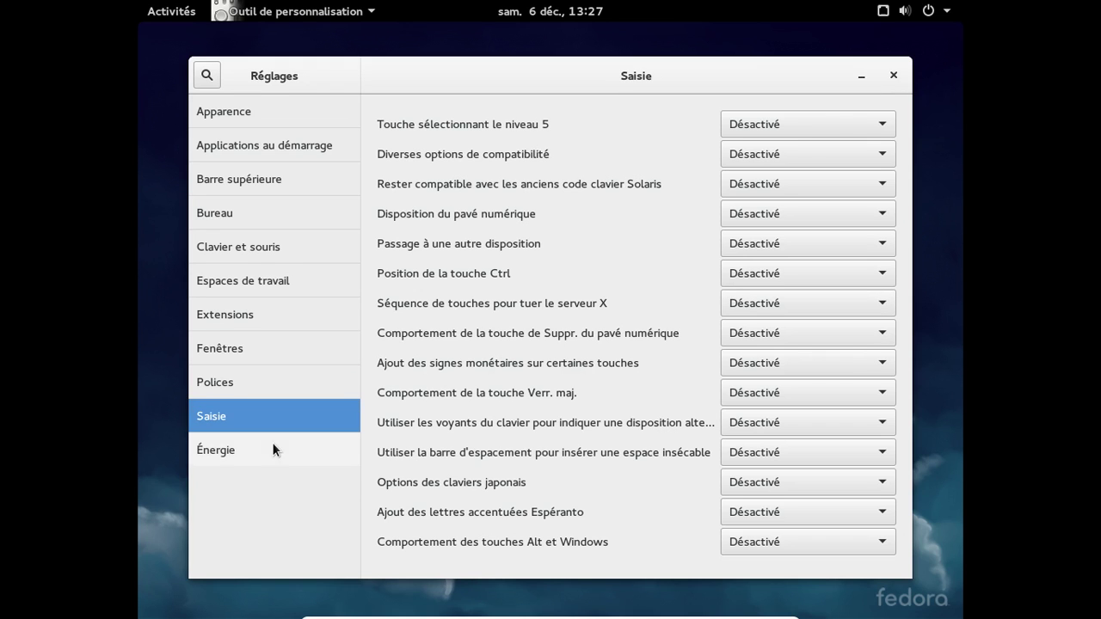
pyautogui.click(272, 448)
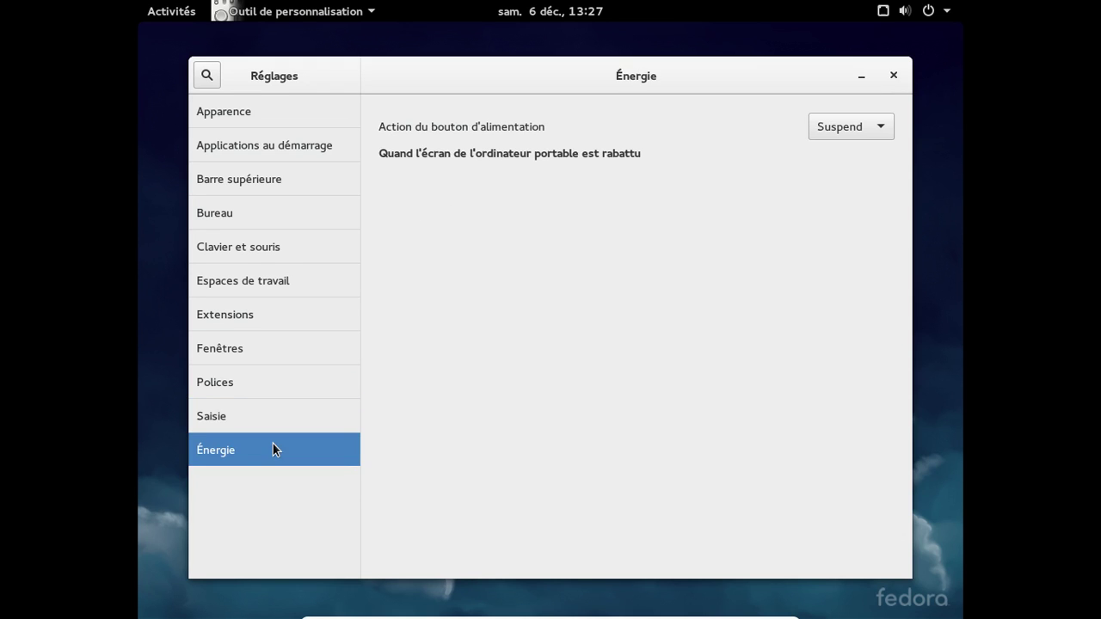
pyautogui.click(864, 81)
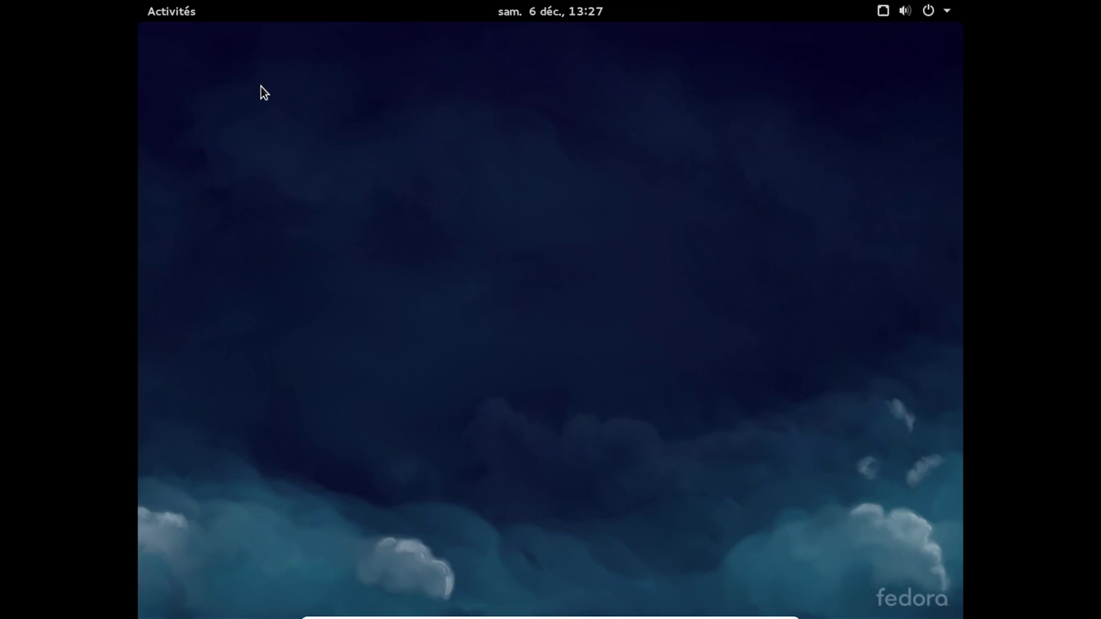
# - Close the Réglages tweak tool window, then shut Fedora down with Éteindre from the system menu
pyautogui.press('super')
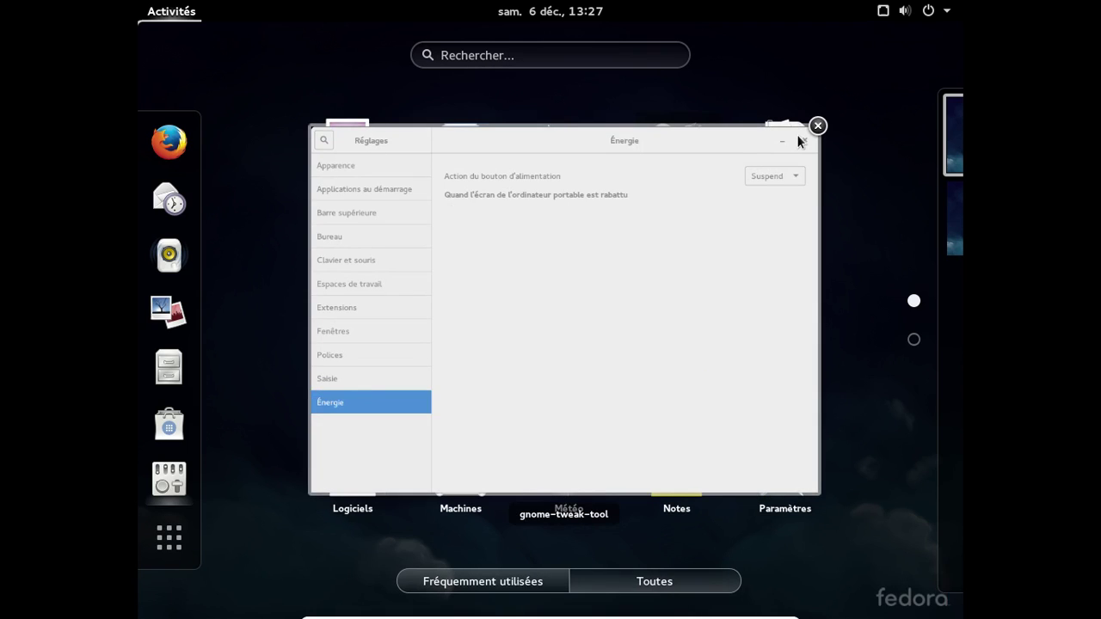
pyautogui.click(817, 127)
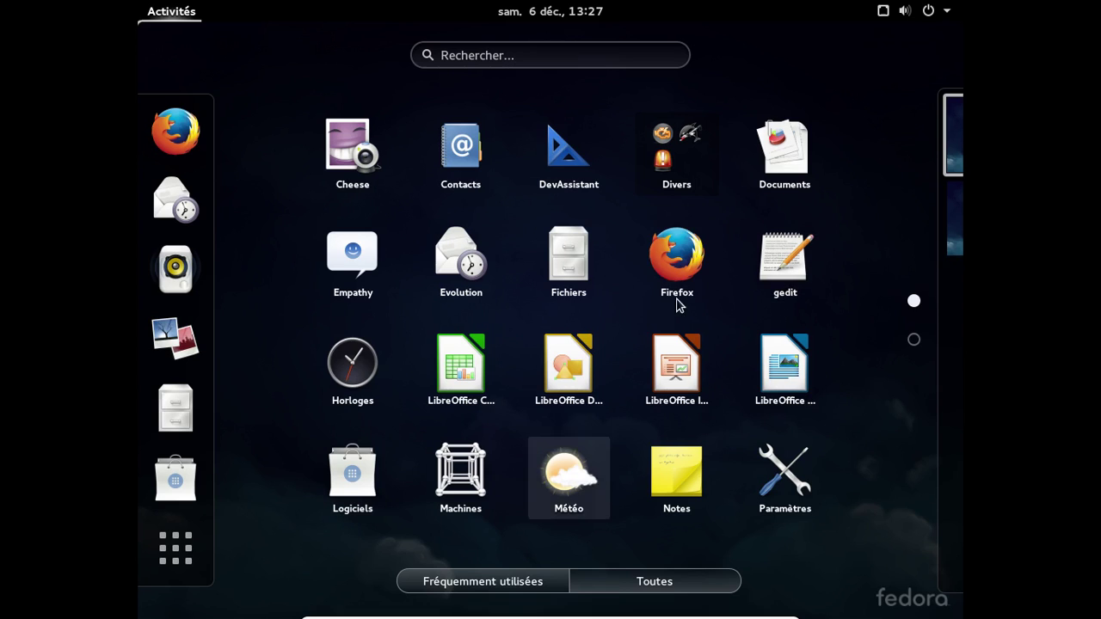
pyautogui.click(931, 12)
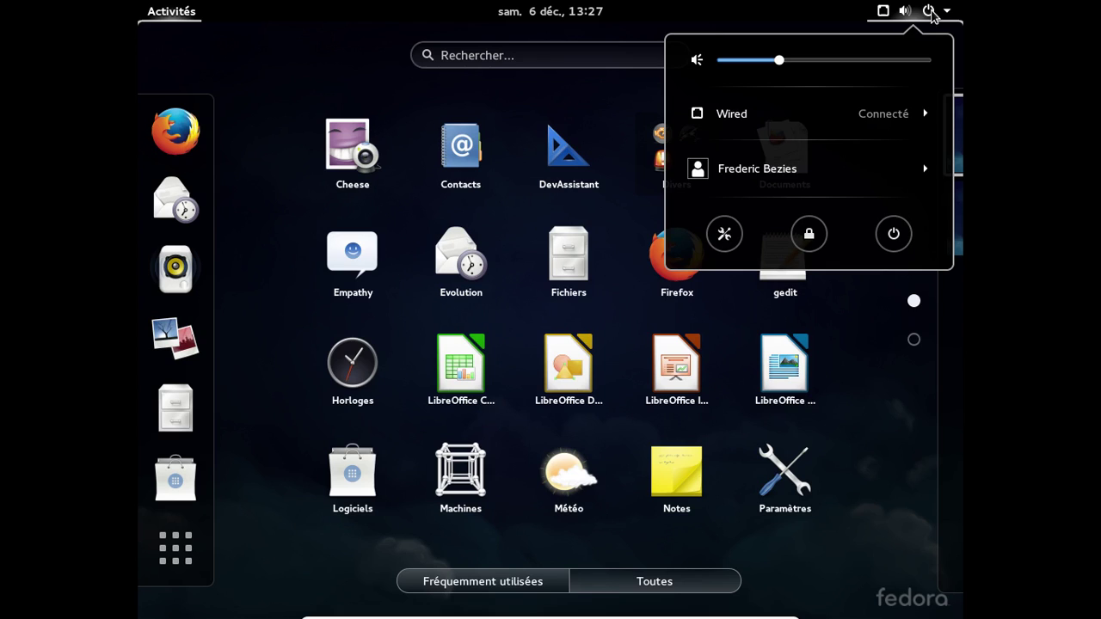
pyautogui.click(901, 235)
pyautogui.click(658, 373)
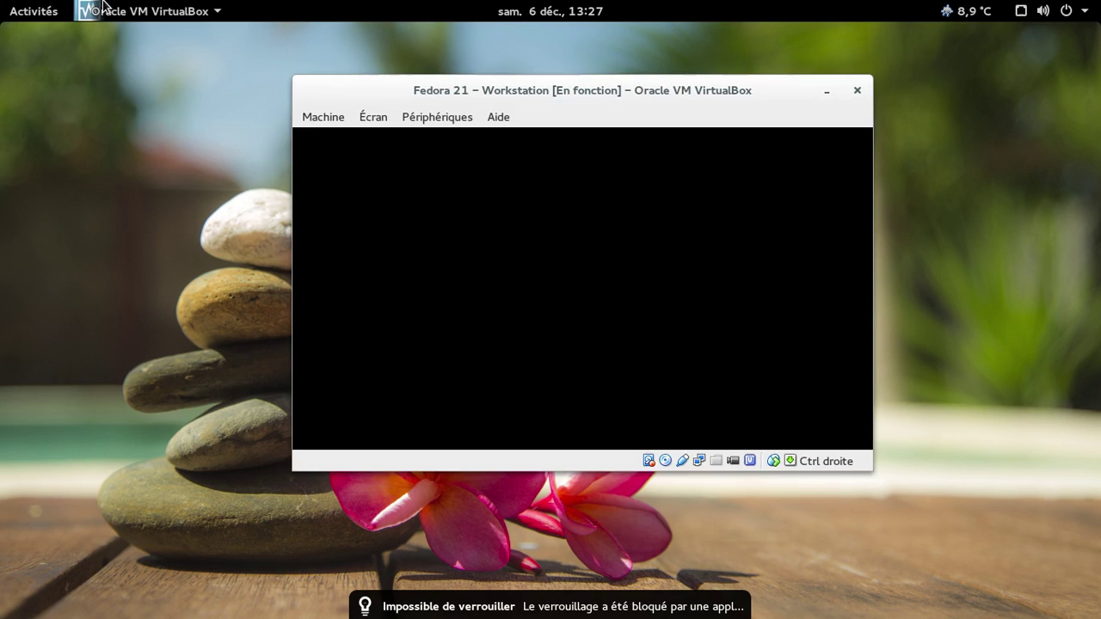
# - Switch to the SimpleScreenRecorder window showing the recording to fedora 21.mp4
pyautogui.rightClick(550, 456)
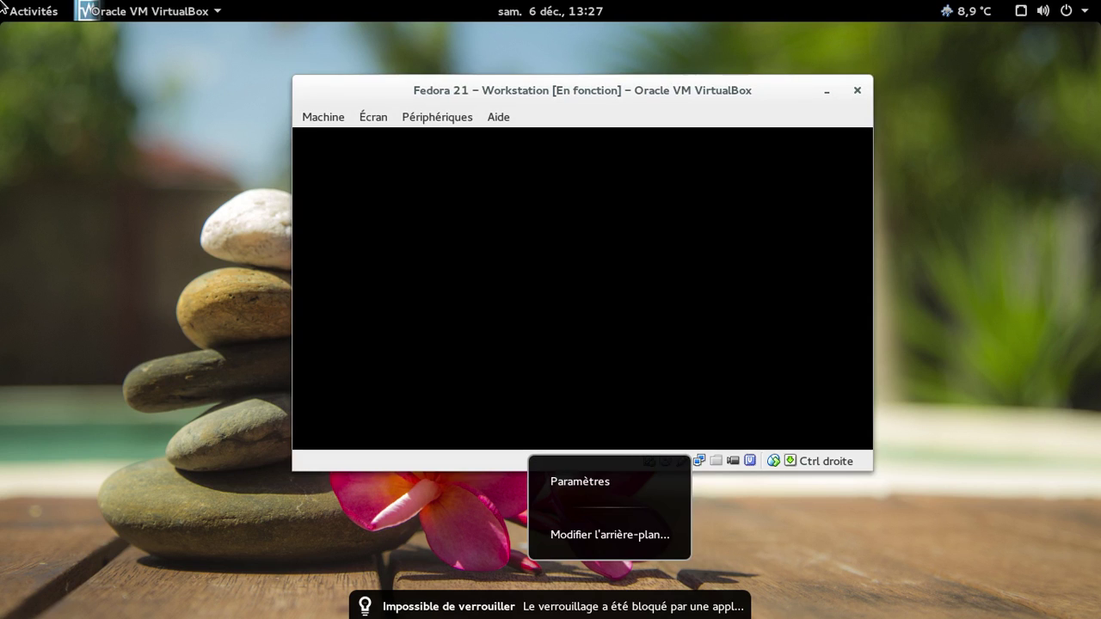
pyautogui.click(281, 410)
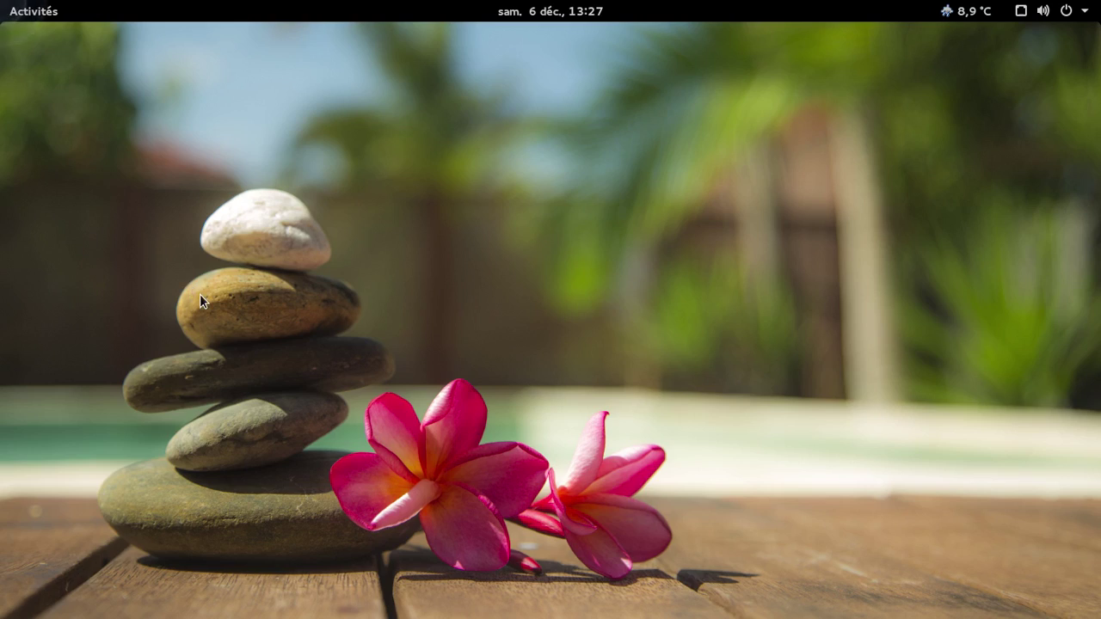
pyautogui.press('super')
pyautogui.click(199, 297)
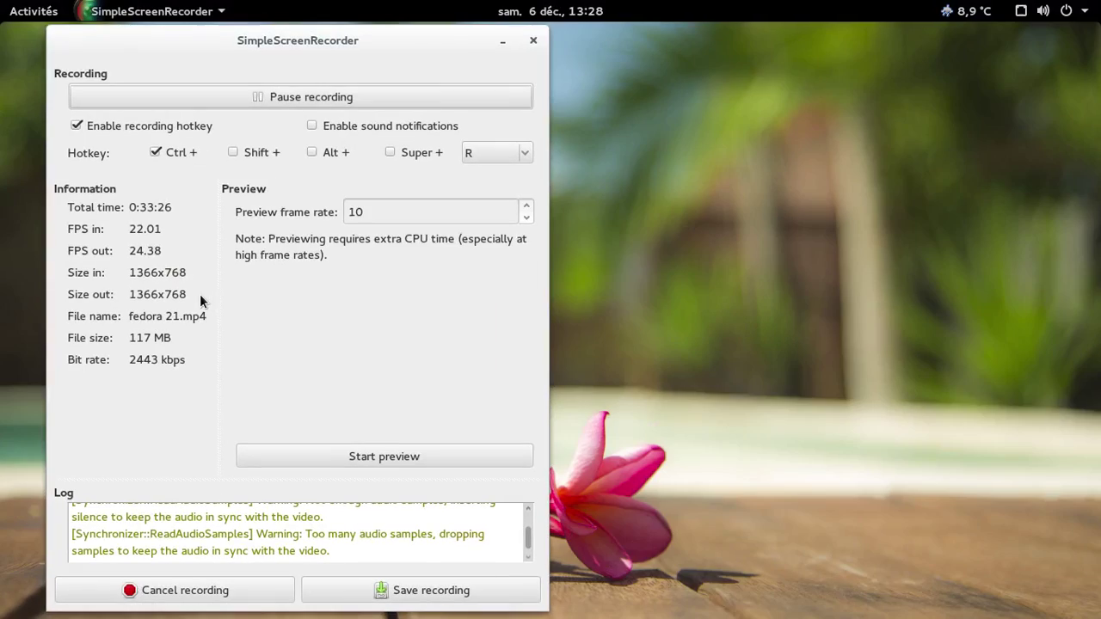